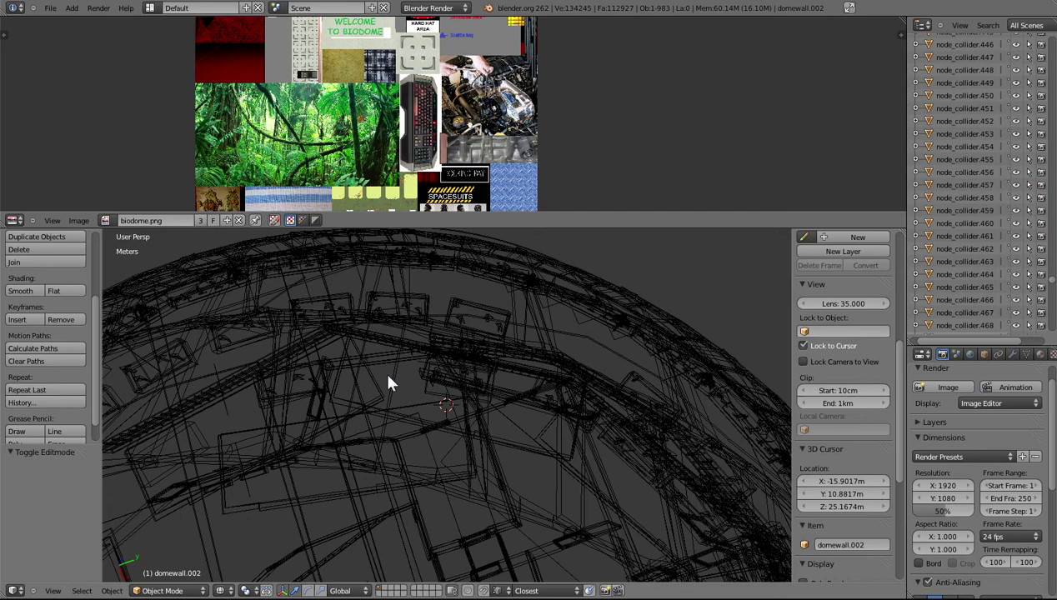
# - Examine individual pieces around the dome's upper interior in wireframe to identify which objects are the dome wall supports
pyautogui.scroll(5, 426, 392)
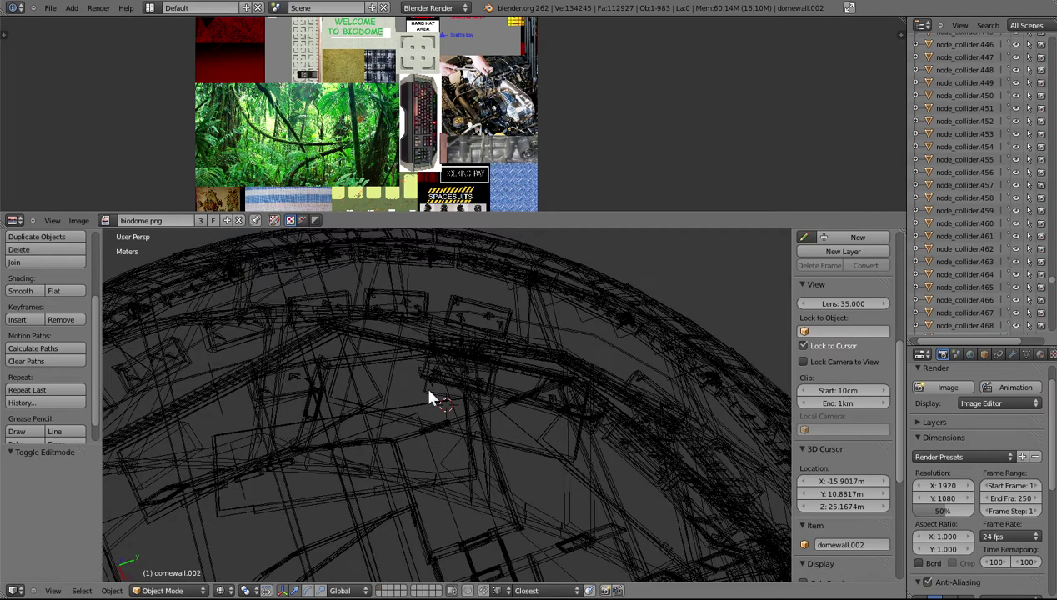
pyautogui.rightClick(433, 380)
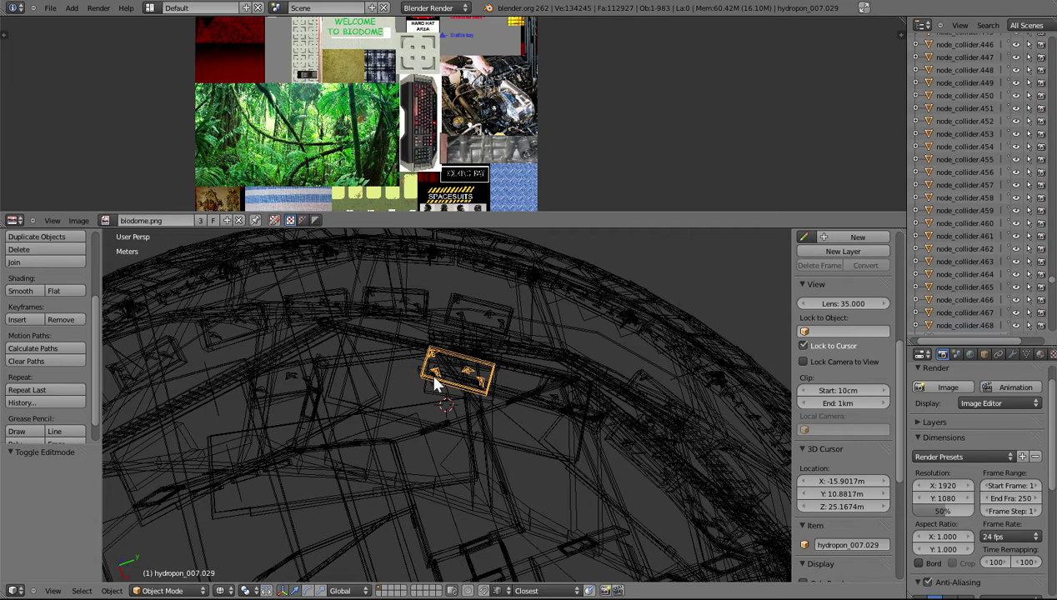
pyautogui.moveTo(433, 376); pyautogui.dragTo(451, 398, button='middle')
pyautogui.rightClick(530, 351)
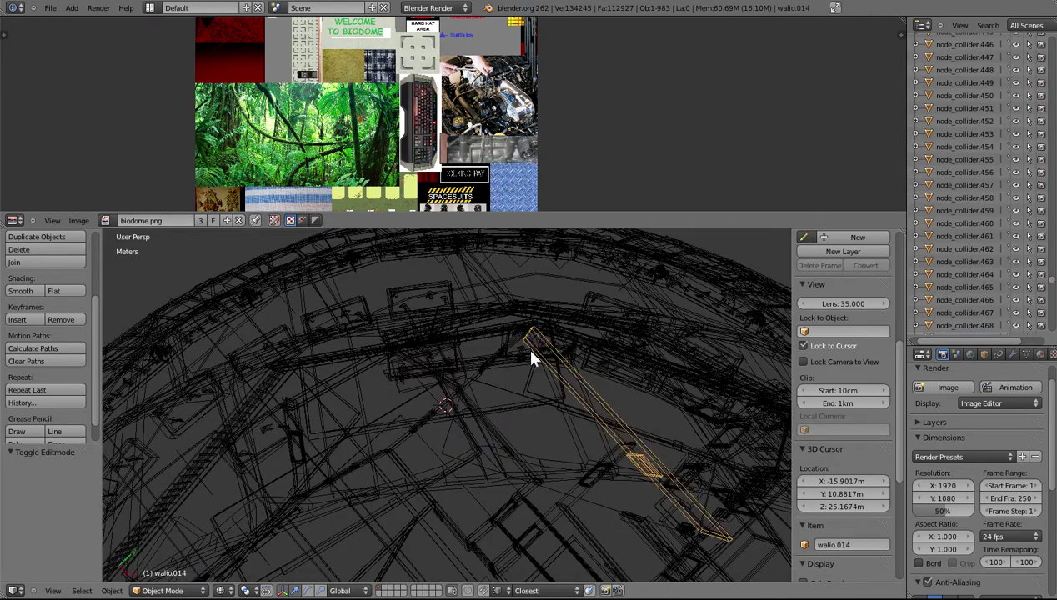
pyautogui.rightClick(501, 357)
pyautogui.rightClick(524, 344)
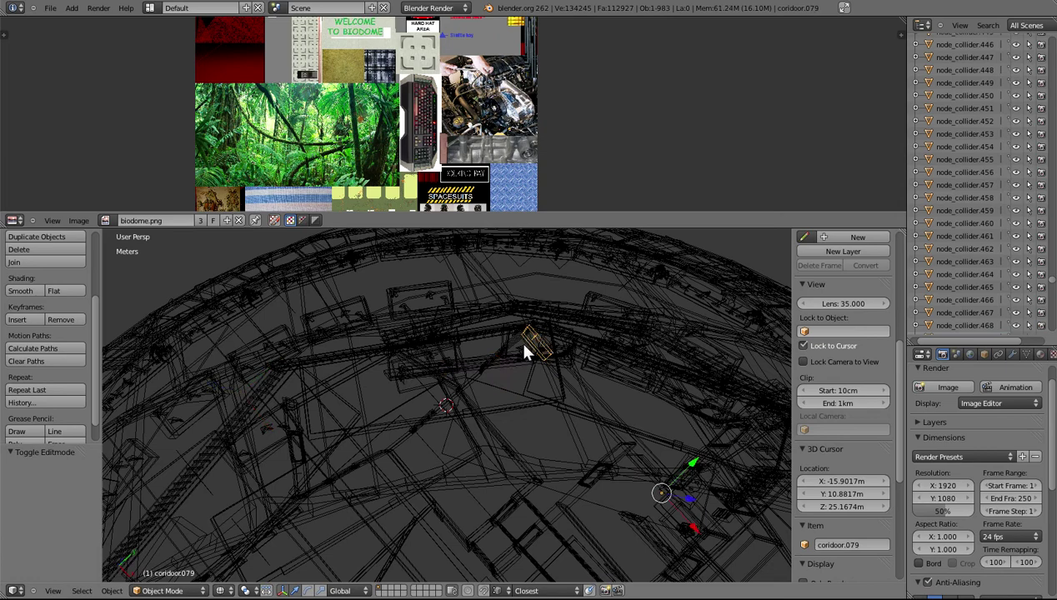
pyautogui.rightClick(616, 371)
pyautogui.rightClick(690, 400)
pyautogui.rightClick(683, 410)
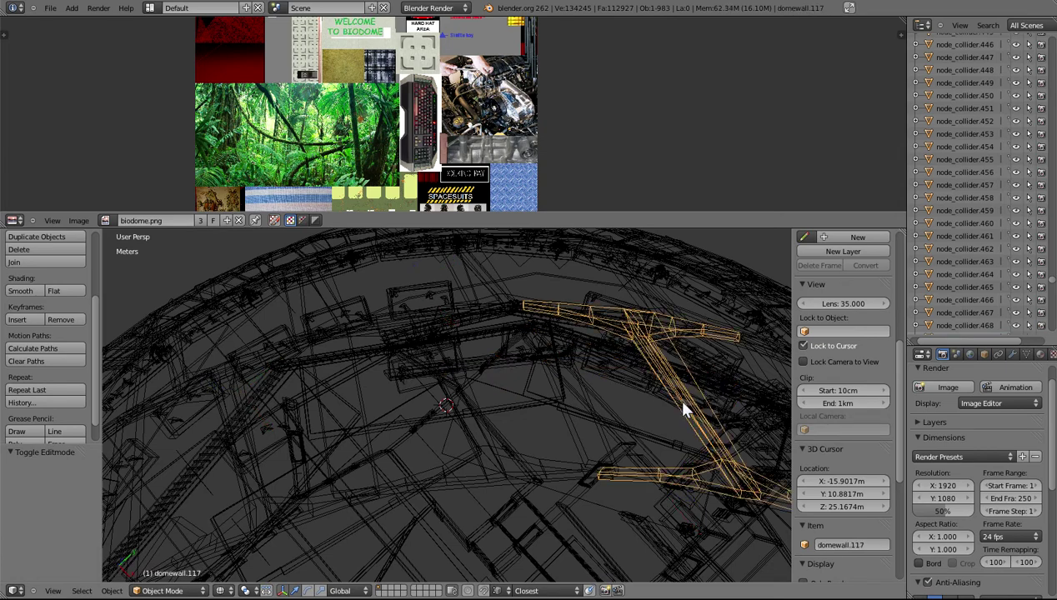
pyautogui.rightClick(682, 403)
# - Inspect the dome's exterior in solid shading from the side, from below and around its base
pyautogui.keyDown('ctrl'); pyautogui.moveTo(376, 396); pyautogui.dragTo(435, 302, button='middle'); pyautogui.keyUp('ctrl')
pyautogui.press('z')
pyautogui.scroll(-6, 437, 338)
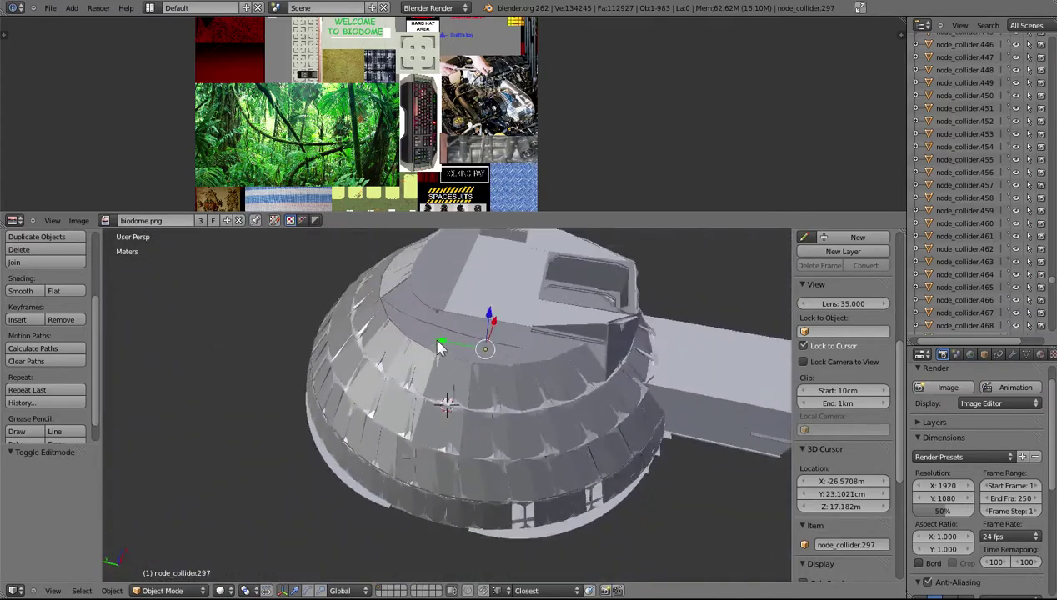
pyautogui.moveTo(426, 341); pyautogui.dragTo(342, 385, button='middle')
pyautogui.scroll(7, 377, 405)
pyautogui.scroll(-10, 375, 402)
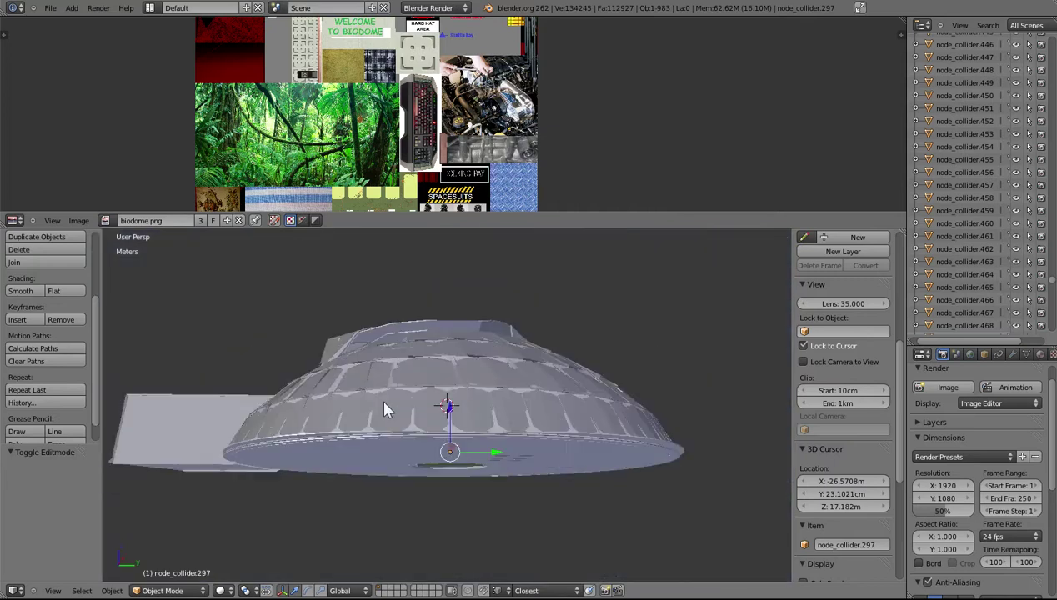
pyautogui.moveTo(388, 472); pyautogui.dragTo(464, 360, button='middle')
pyautogui.scroll(5, 417, 324)
pyautogui.scroll(4, 417, 324)
pyautogui.scroll(-5, 465, 366)
pyautogui.moveTo(618, 343); pyautogui.dragTo(291, 296, button='middle')
pyautogui.scroll(5, 554, 402)
pyautogui.scroll(-5, 547, 409)
pyautogui.scroll(8, 533, 429)
pyautogui.moveTo(477, 481)
pyautogui.mouseDown(button='middle')
pyautogui.moveTo(471, 437)
pyautogui.moveTo(473, 542)
pyautogui.moveTo(469, 497)
pyautogui.mouseUp(button='middle')
pyautogui.scroll(-7, 467, 489)
pyautogui.scroll(-1, 473, 542)
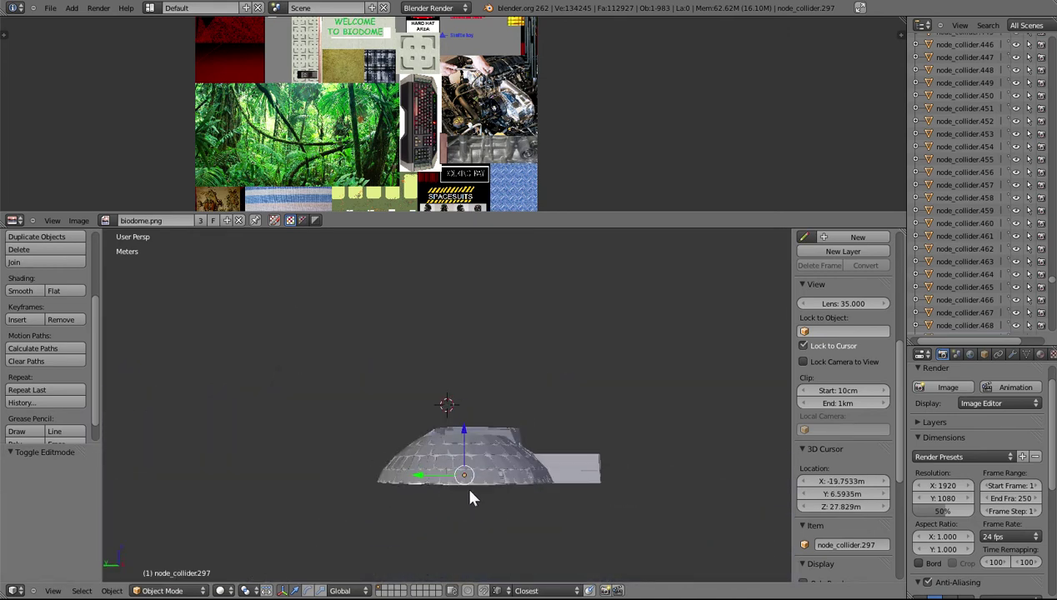
# - Look over the roof, its opening and the attached box-shaped corridor from above
pyautogui.scroll(4, 470, 491)
pyautogui.click(483, 391)
pyautogui.moveTo(448, 460); pyautogui.dragTo(422, 573, button='middle')
pyautogui.click(492, 363)
pyautogui.click(505, 346)
pyautogui.scroll(2, 503, 350)
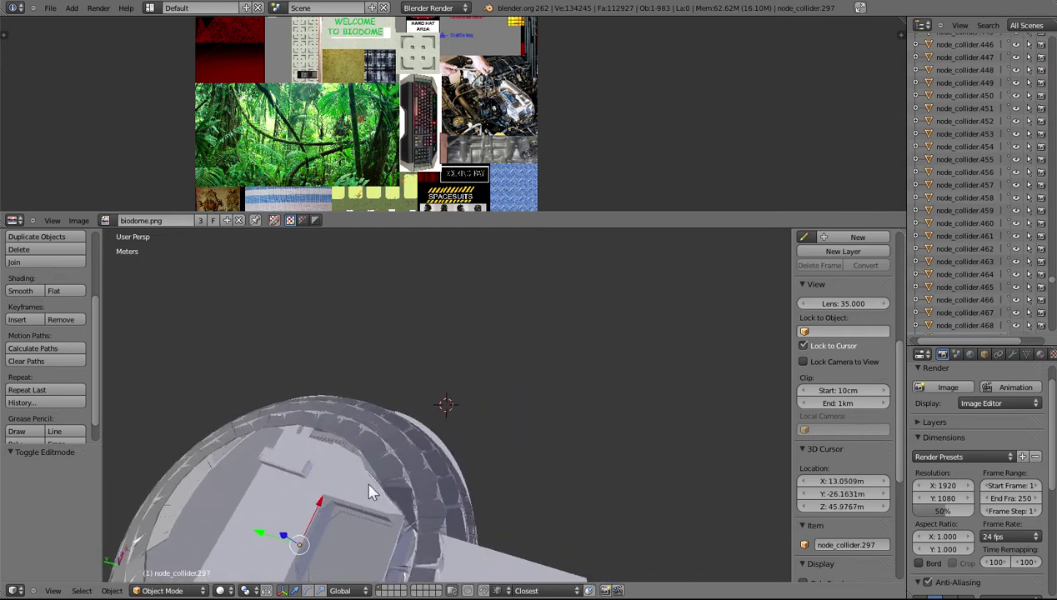
pyautogui.scroll(-1, 357, 472)
pyautogui.scroll(-2, 353, 471)
pyautogui.click(338, 557)
pyautogui.scroll(6, 449, 430)
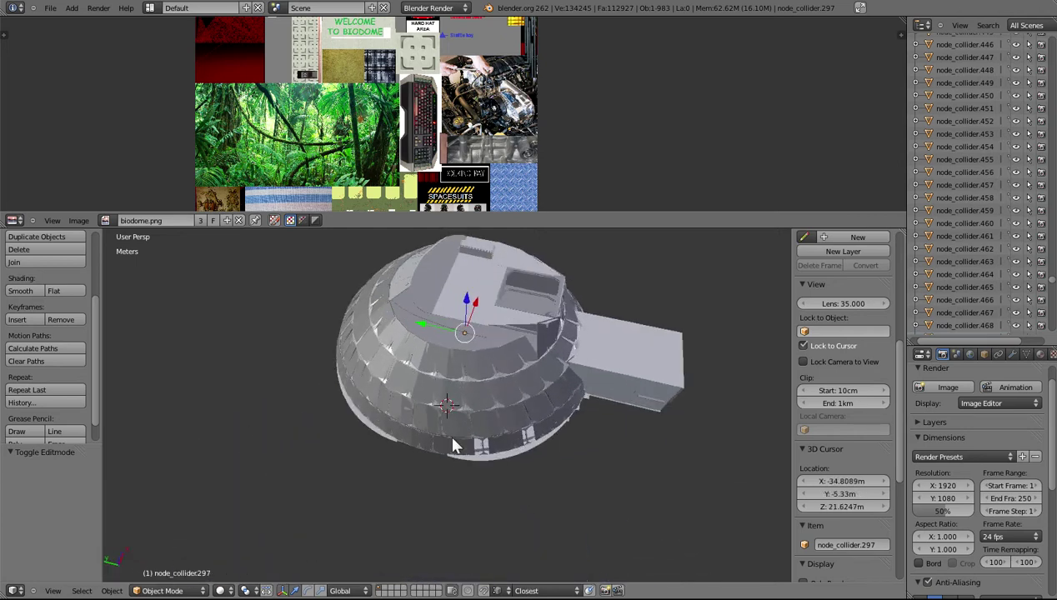
# - Examine the dome's interior in wireframe and select the large lattice frame domewall.093 to see its extent
pyautogui.press('z')
pyautogui.scroll(5, 446, 398)
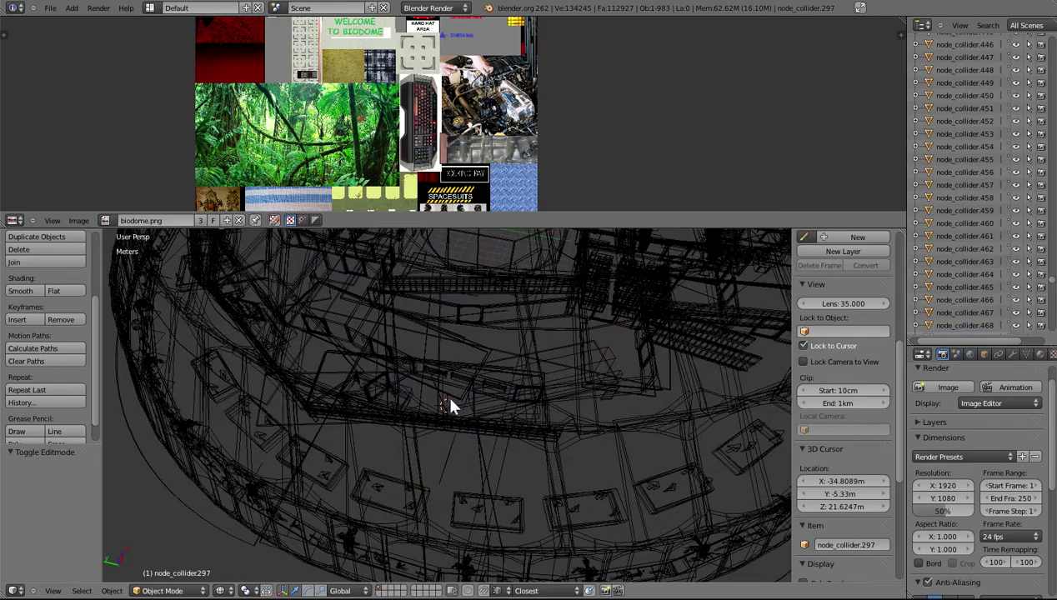
pyautogui.click(467, 479)
pyautogui.click(438, 503)
pyautogui.click(438, 502)
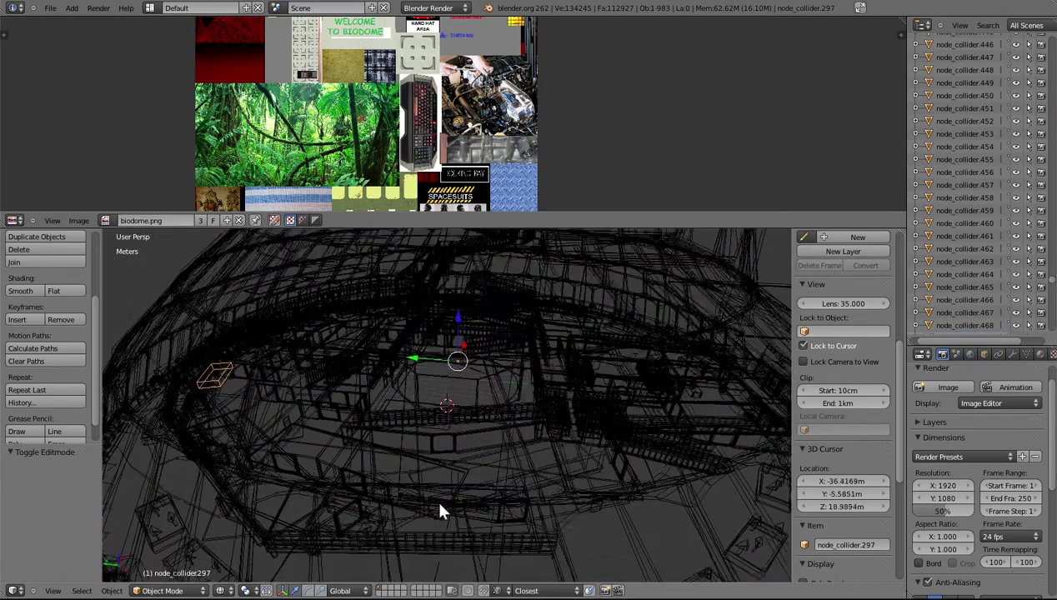
pyautogui.click(436, 503)
pyautogui.keyDown('shift'); pyautogui.scroll(-6, 339, 540); pyautogui.keyUp('shift')
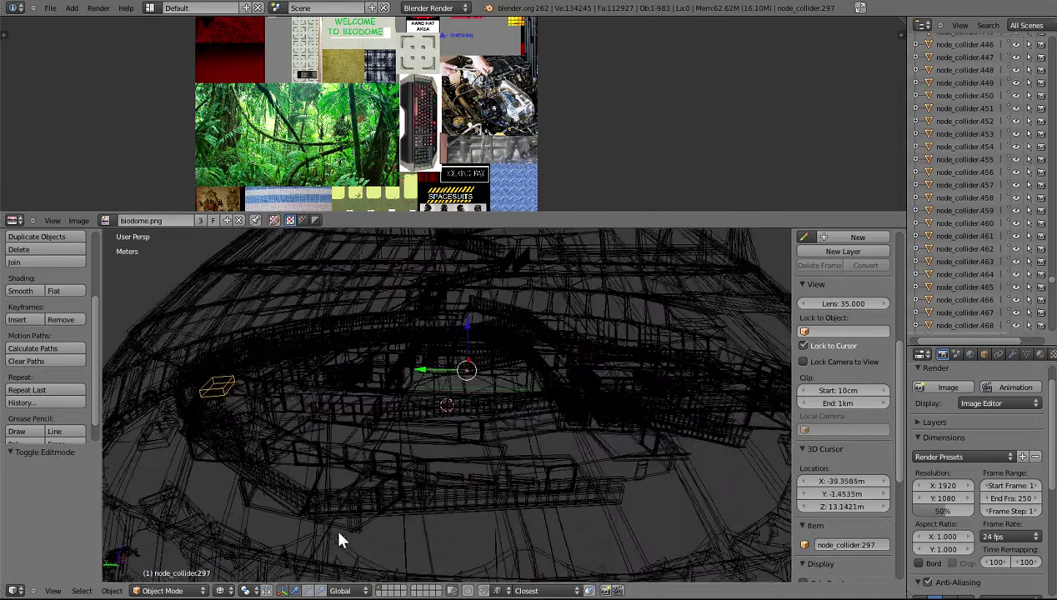
pyautogui.keyDown('shift'); pyautogui.scroll(-6, 339, 540); pyautogui.keyUp('shift')
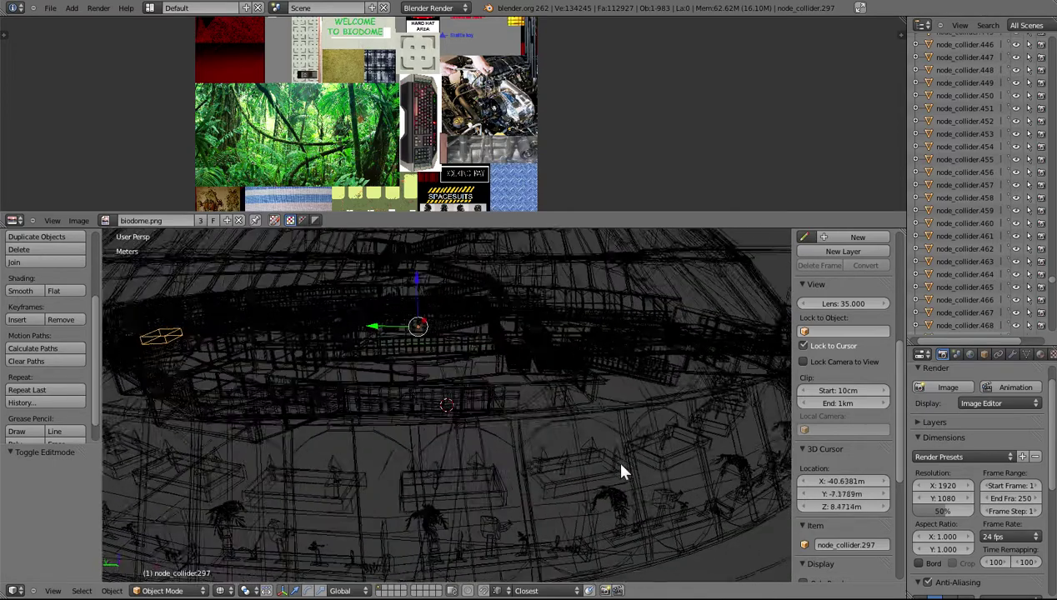
pyautogui.moveTo(607, 443); pyautogui.dragTo(486, 370, button='middle')
pyautogui.rightClick(509, 442)
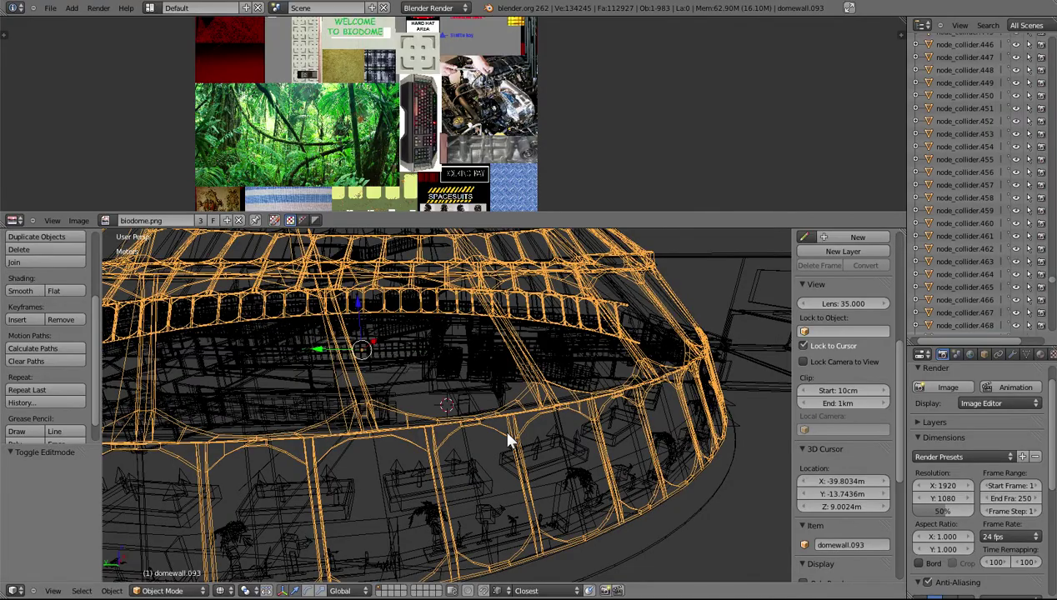
pyautogui.scroll(-5, 457, 420)
pyautogui.click(414, 324)
pyautogui.scroll(8, 414, 332)
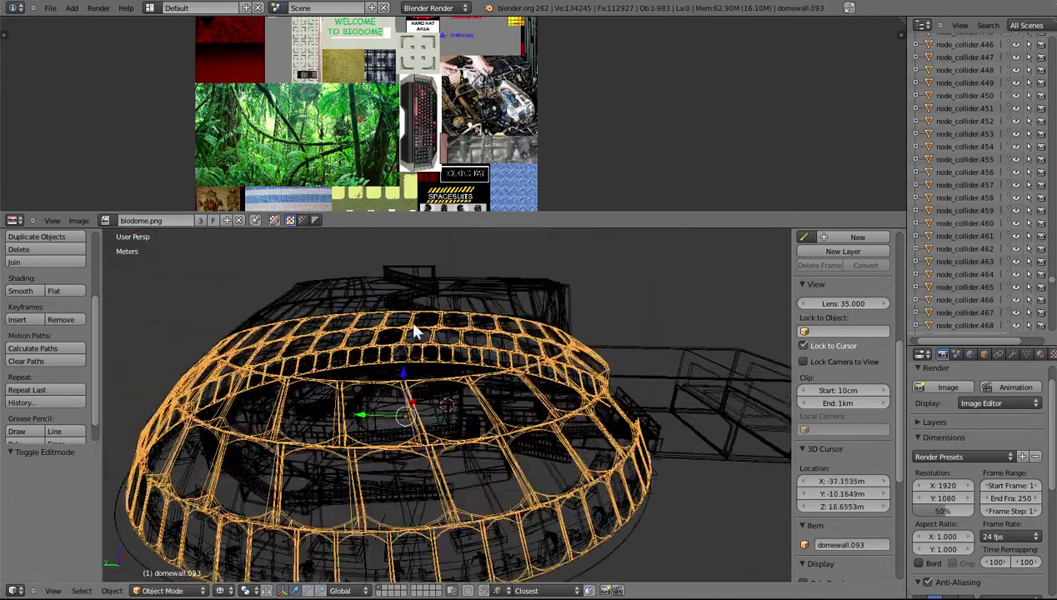
# - Select the I-shaped strut domewall.123 in the dome's upper ring and show the scene in wireframe
pyautogui.click(434, 327)
pyautogui.click(434, 328)
pyautogui.click(475, 323)
pyautogui.click(517, 313)
pyautogui.click(525, 307)
pyautogui.click(535, 297)
pyautogui.click(538, 295)
pyautogui.click(540, 294)
pyautogui.scroll(5, 536, 300)
pyautogui.press('z')
pyautogui.press('z')
pyautogui.press('z')
pyautogui.rightClick(561, 391)
pyautogui.press('z')
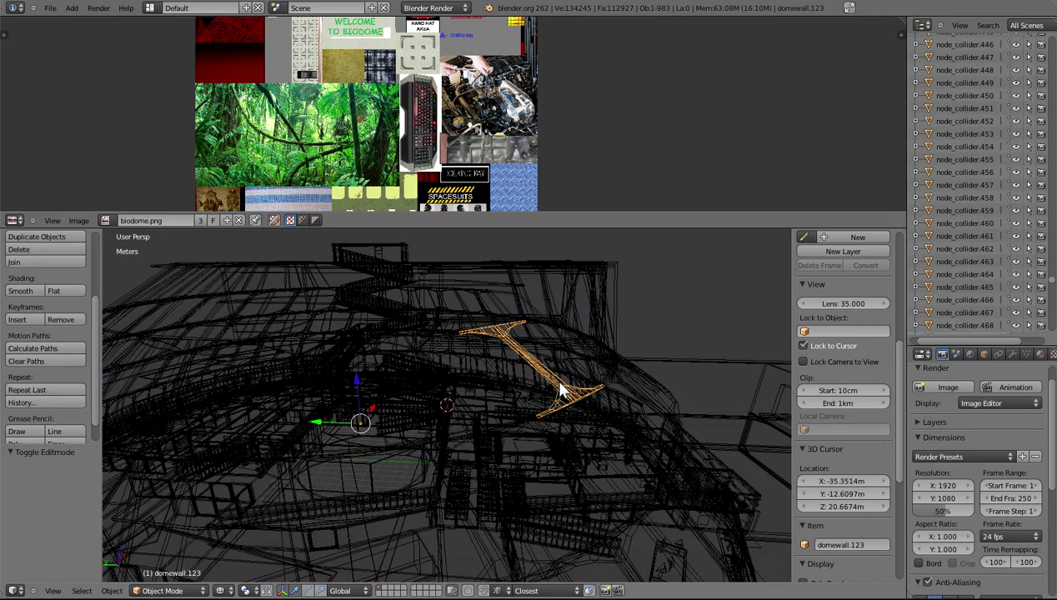
# - Check the area where domewall.123 approaches the roof edge in solid shading and open its mesh for editing
pyautogui.scroll(6, 560, 390)
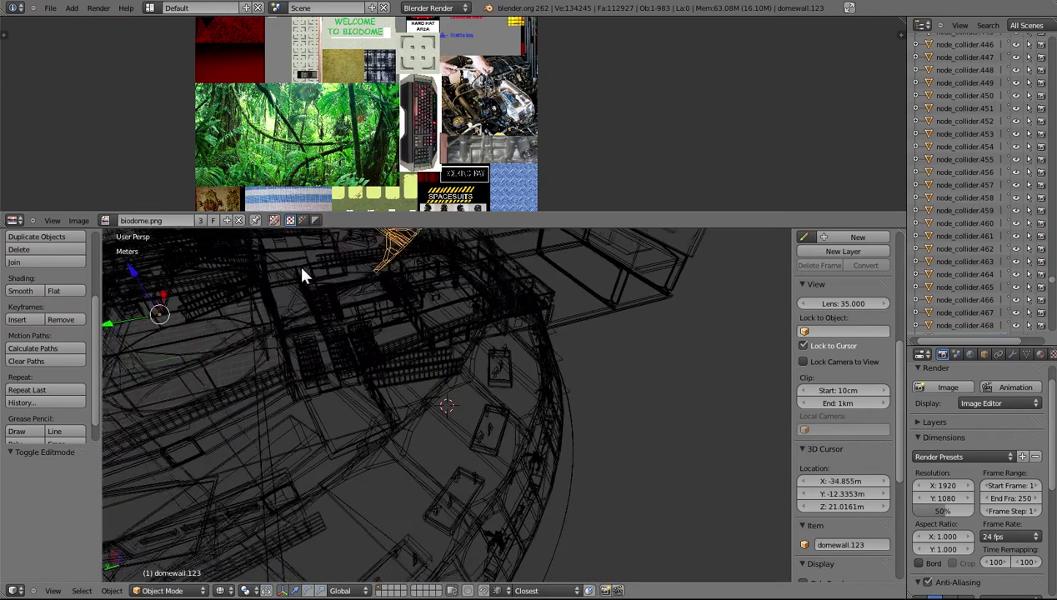
pyautogui.scroll(-4, 304, 282)
pyautogui.press('z')
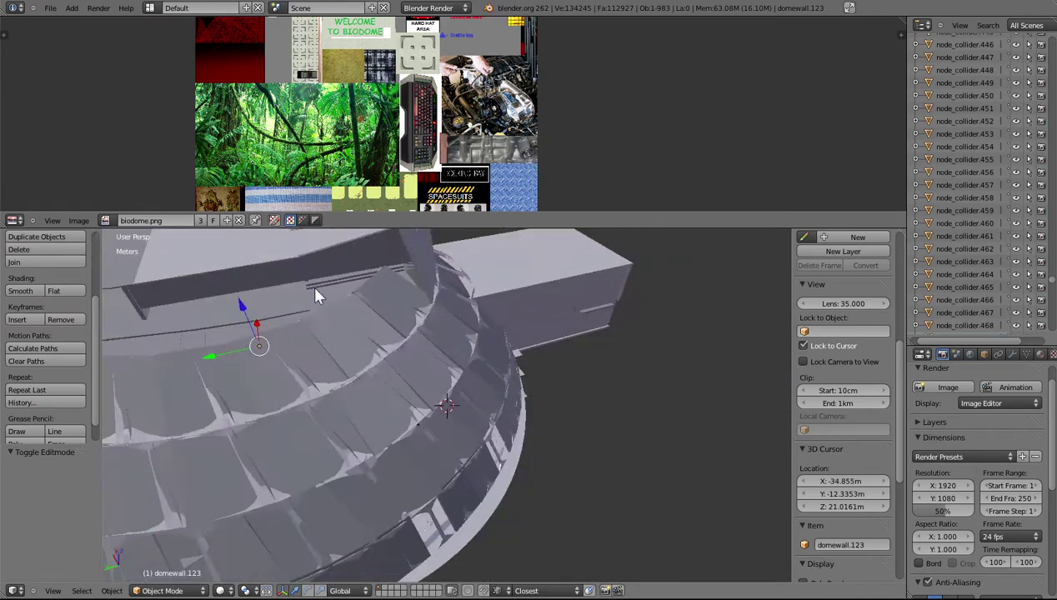
pyautogui.scroll(-4, 375, 278)
pyautogui.click(376, 310)
pyautogui.scroll(2, 565, 432)
pyautogui.moveTo(571, 448); pyautogui.dragTo(530, 461, button='middle')
pyautogui.click(162, 565)
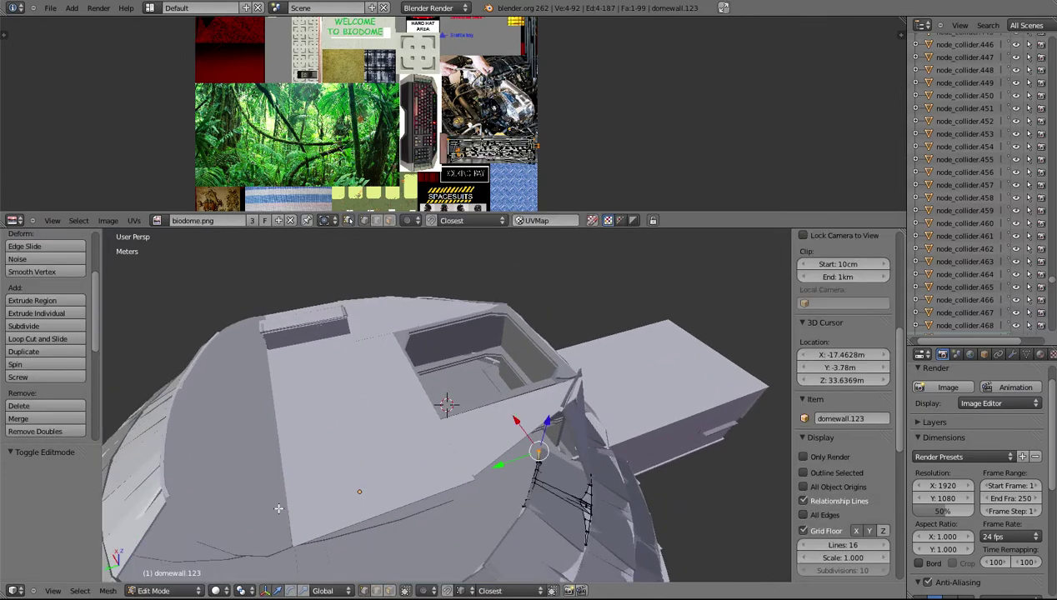
# - Select only the vertices of the upper end of domewall.123 and return to solid shading
pyautogui.press('z')
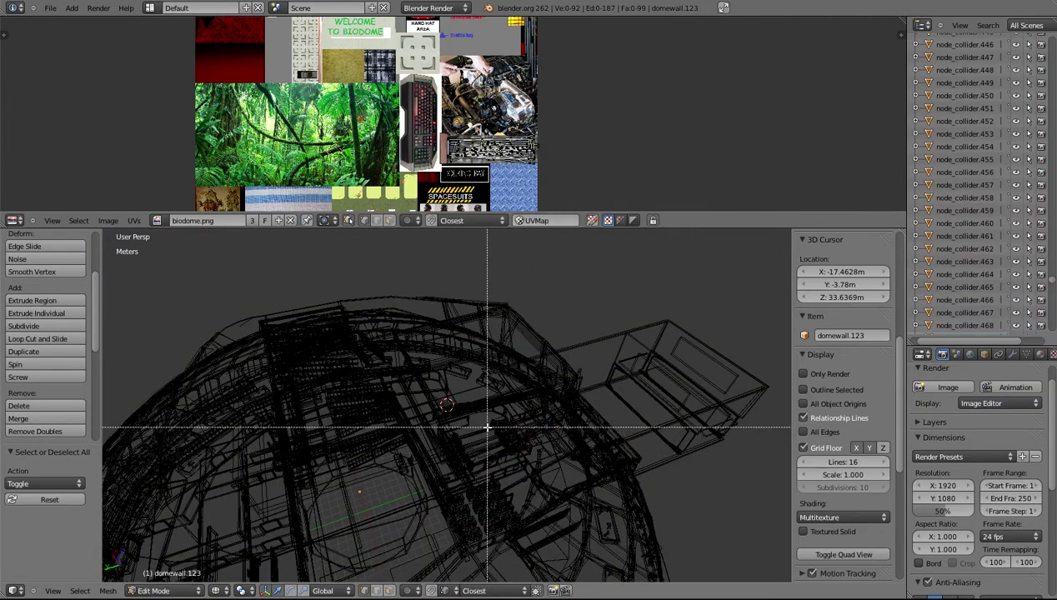
pyautogui.moveTo(535, 532); pyautogui.dragTo(536, 533)
pyautogui.moveTo(548, 545)
pyautogui.mouseDown(button='middle')
pyautogui.moveTo(460, 378)
pyautogui.moveTo(461, 401)
pyautogui.moveTo(463, 380)
pyautogui.mouseUp(button='middle')
pyautogui.click(512, 467)
pyautogui.click(523, 505)
pyautogui.press('z')
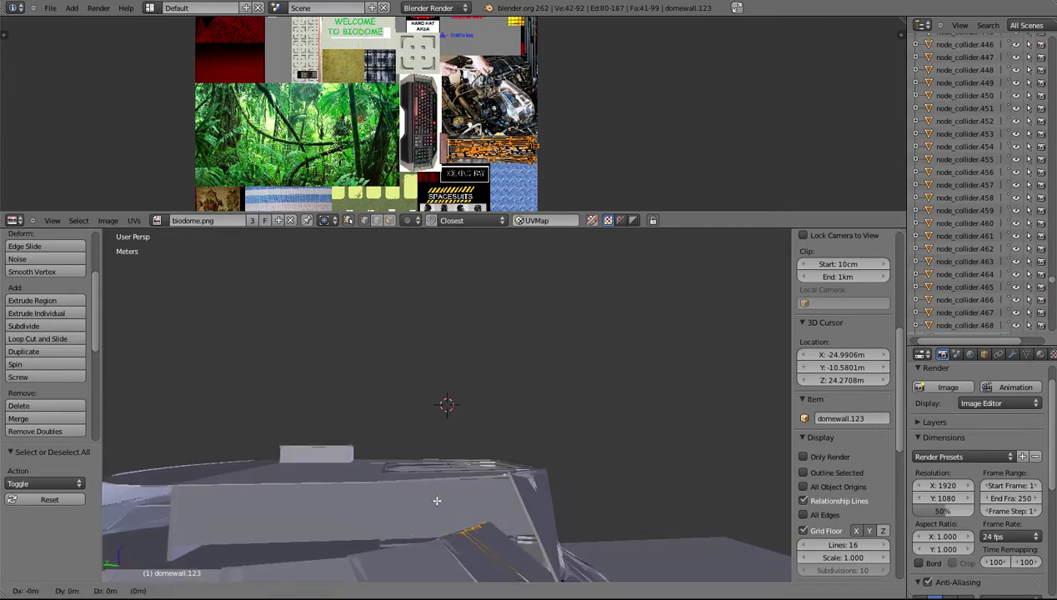
# - Raise the strut's upper end 3.313 m along Z and rotate it -24.459° about the global Z axis
pyautogui.click(444, 450)
pyautogui.moveTo(443, 447); pyautogui.dragTo(399, 450, button='middle')
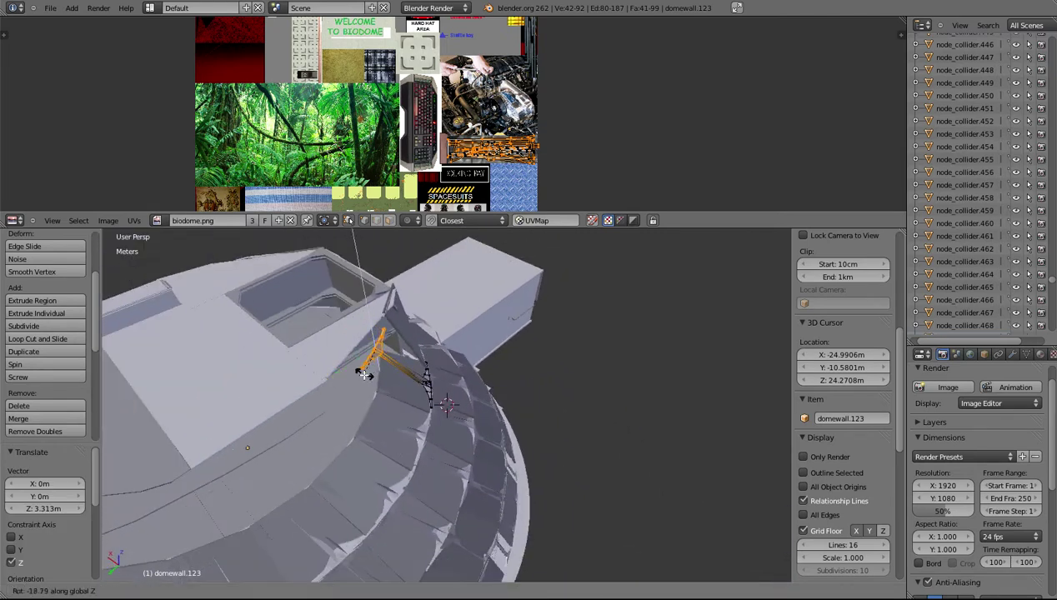
pyautogui.click(360, 375)
# - Move the strut's upper end about 1.6 m along X and -1.13 m along Y towards the roof edge
pyautogui.moveTo(360, 375); pyautogui.dragTo(448, 370, button='middle')
pyautogui.press('g')
pyautogui.press('x')
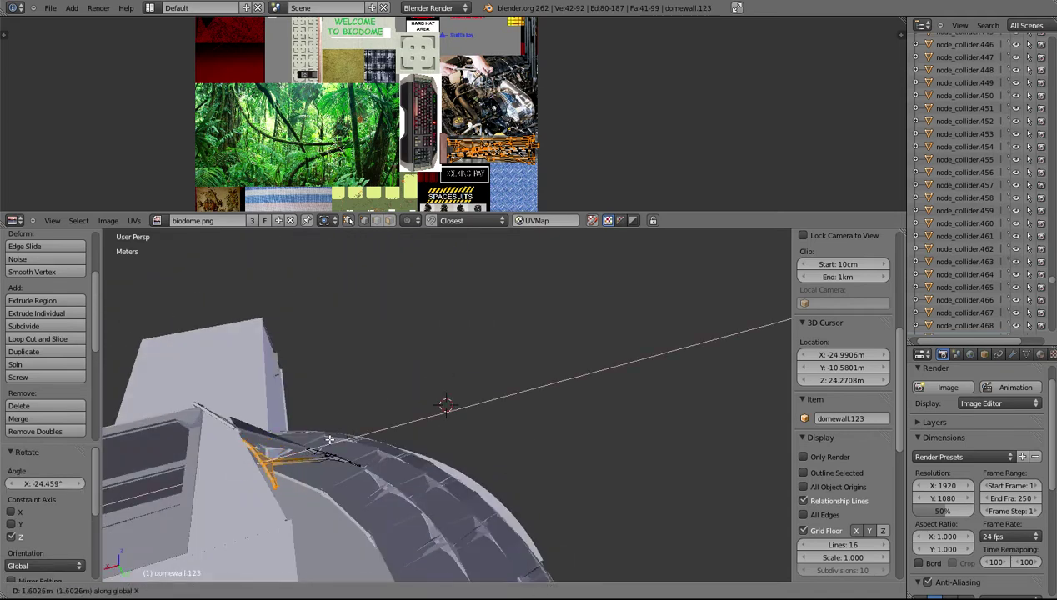
pyautogui.click(327, 440)
pyautogui.press('g')
pyautogui.click(328, 430)
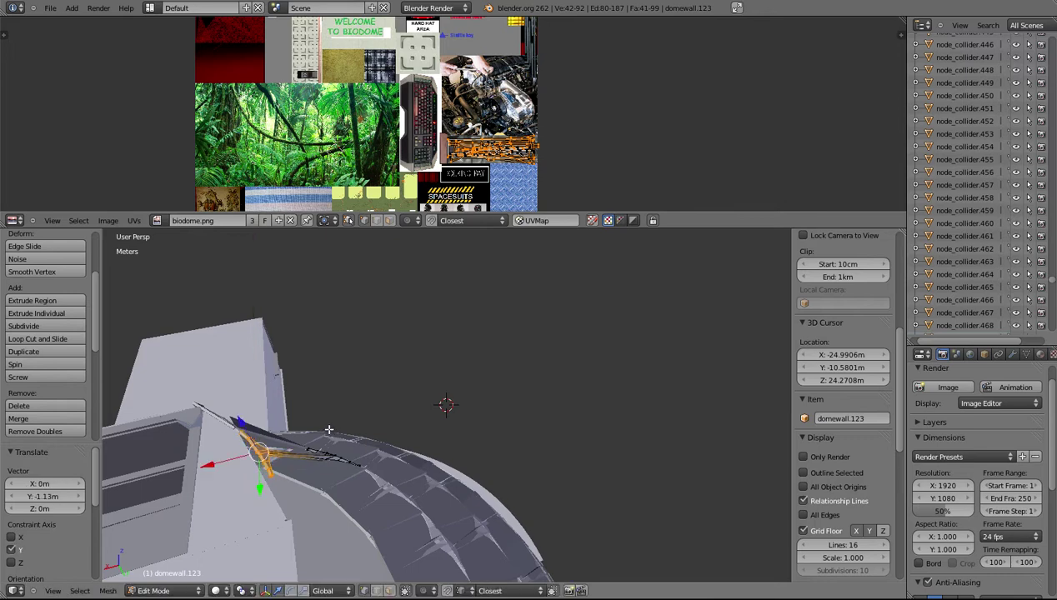
# - Rotate the strut's upper end a further -3.763° about Z to align it with the roof edge
pyautogui.click(242, 431)
pyautogui.scroll(8, 358, 426)
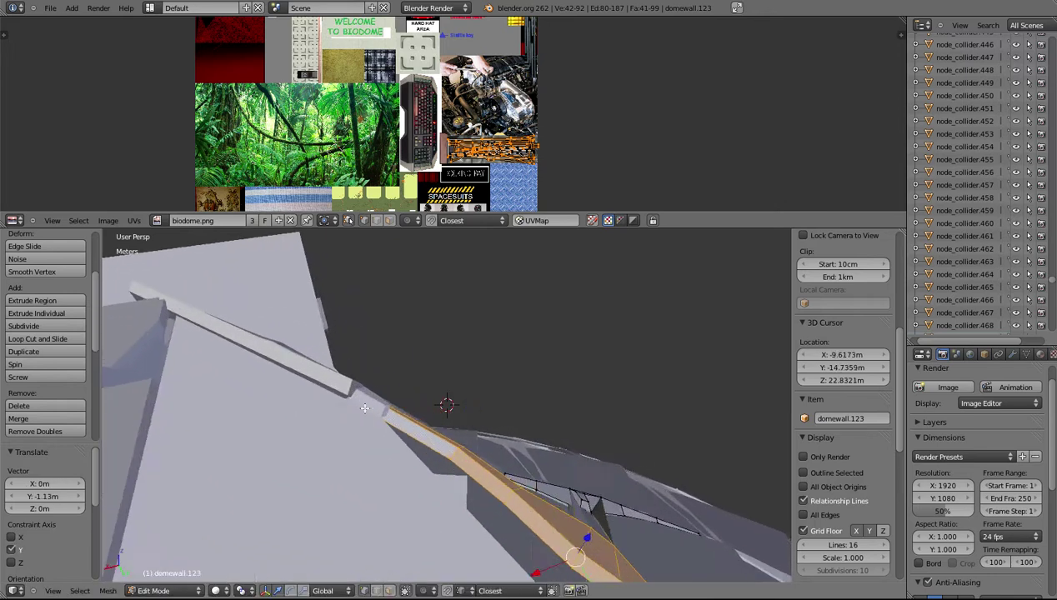
pyautogui.moveTo(358, 426); pyautogui.dragTo(248, 394, button='middle')
pyautogui.press('r')
pyautogui.press('z')
pyautogui.click(279, 416)
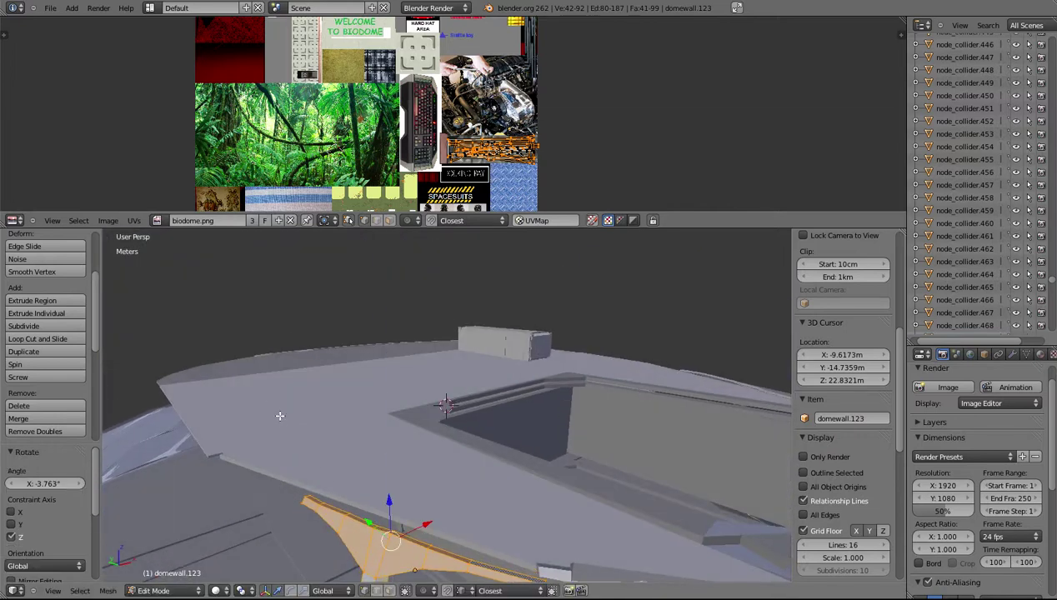
# - Shift the strut's upper end 35.278 cm along X and 24.006 cm along Y, and return to Object Mode
pyautogui.click(368, 448)
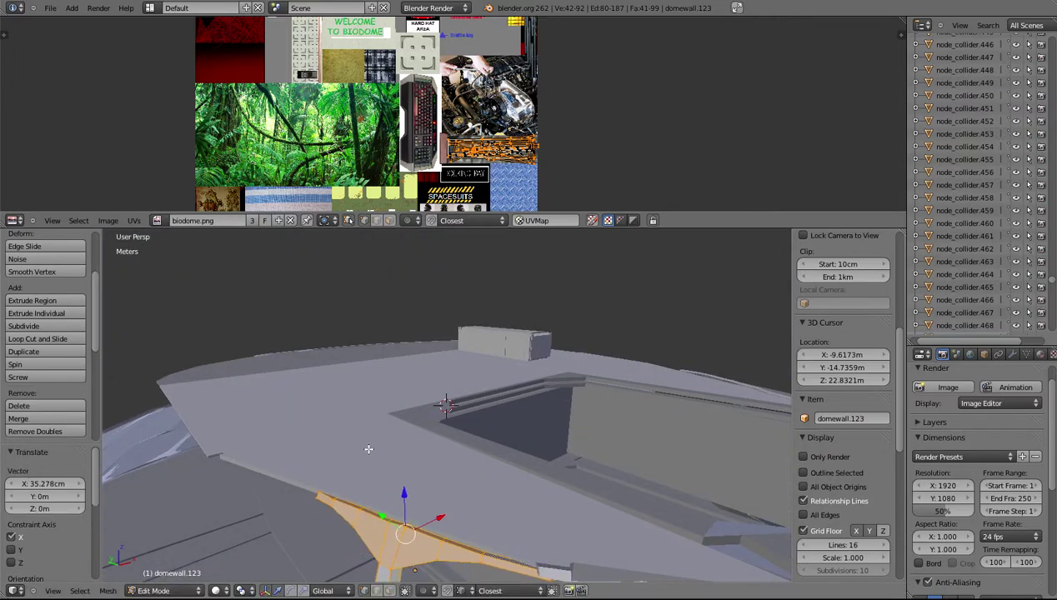
pyautogui.press('g')
pyautogui.press('y')
pyautogui.click(361, 445)
pyautogui.moveTo(361, 445); pyautogui.dragTo(391, 500, button='middle')
pyautogui.click(150, 590)
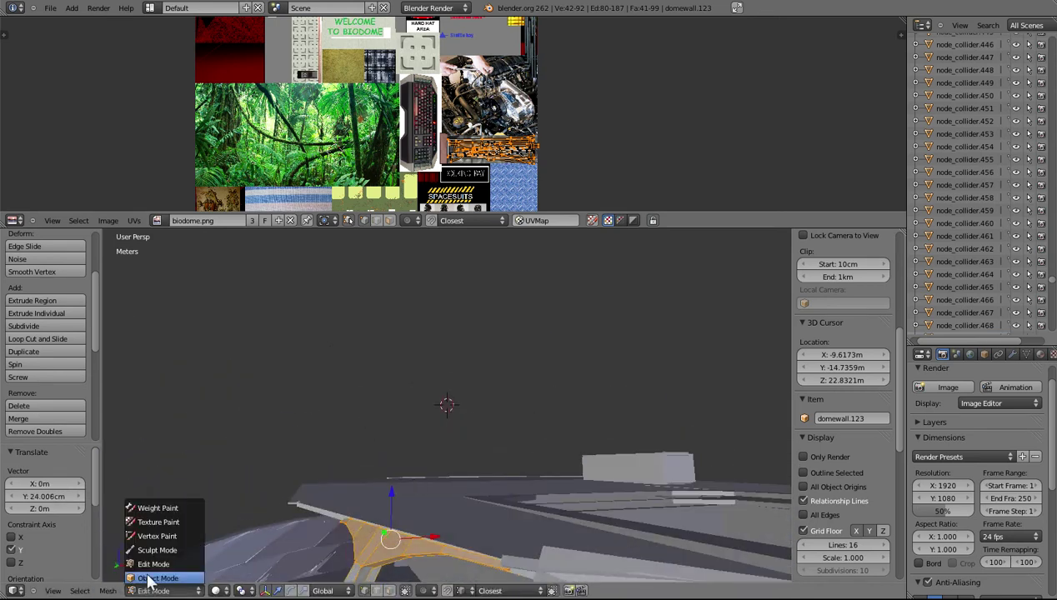
pyautogui.click(152, 578)
# - Select the adjusted strut domewall.123 below the roof edge with the scene in wireframe
pyautogui.moveTo(327, 558); pyautogui.dragTo(491, 541, button='middle')
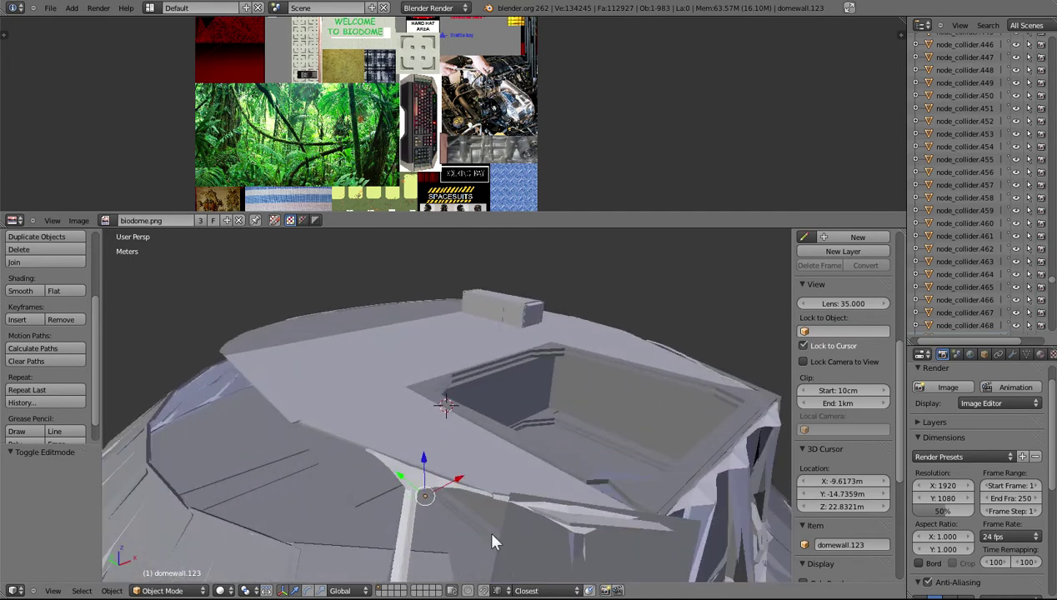
pyautogui.rightClick(492, 542)
pyautogui.press('z')
pyautogui.rightClick(406, 517)
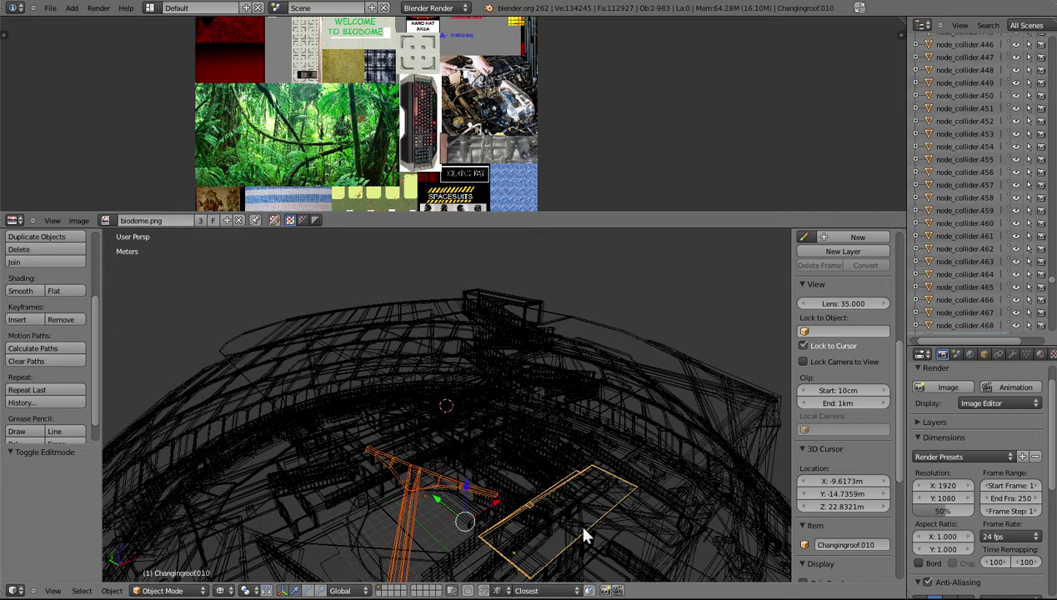
pyautogui.rightClick(581, 533)
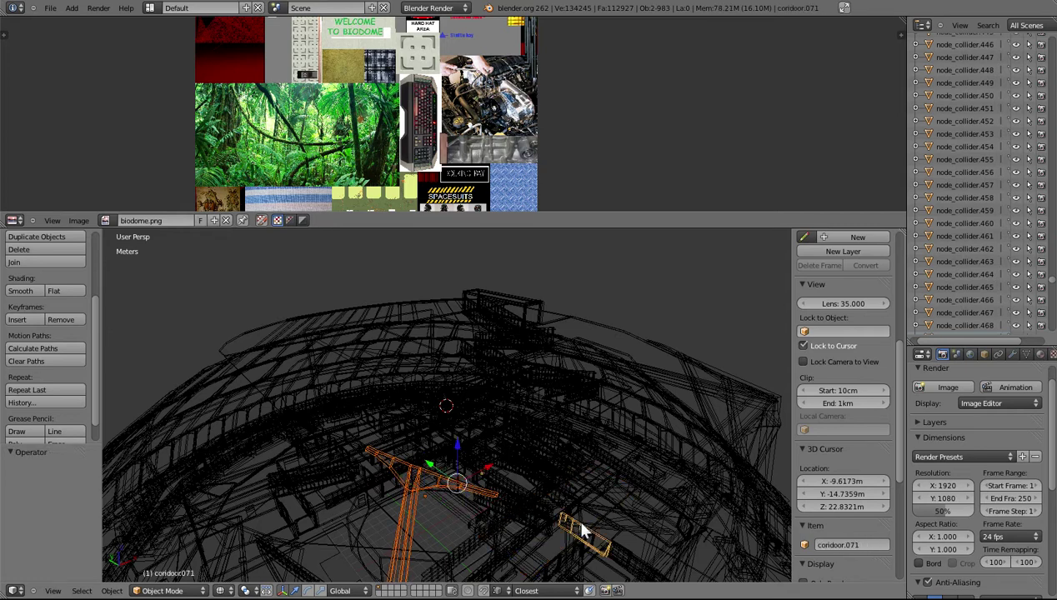
pyautogui.hotkey('ctrl', 'z')
pyautogui.moveTo(582, 524); pyautogui.dragTo(587, 497, button='middle')
pyautogui.keyDown('shift'); pyautogui.rightClick(587, 497); pyautogui.keyUp('shift')
pyautogui.hotkey('ctrl', 'z')
# - Add the neighbouring roof-edge piece domewall.002 to the selection and open its mesh for editing
pyautogui.keyDown('shift'); pyautogui.rightClick(602, 550); pyautogui.keyUp('shift')
pyautogui.moveTo(603, 550); pyautogui.dragTo(501, 536, button='middle')
pyautogui.click(498, 542)
pyautogui.scroll(-2, 498, 543)
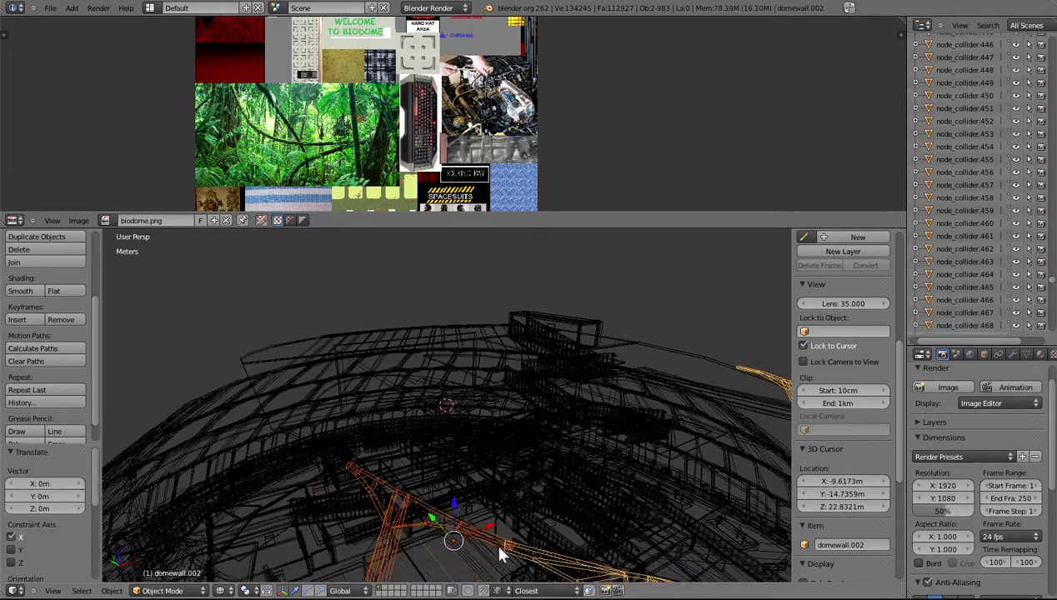
pyautogui.click(483, 564)
pyautogui.moveTo(464, 450); pyautogui.dragTo(442, 491, button='middle')
pyautogui.scroll(3, 464, 466)
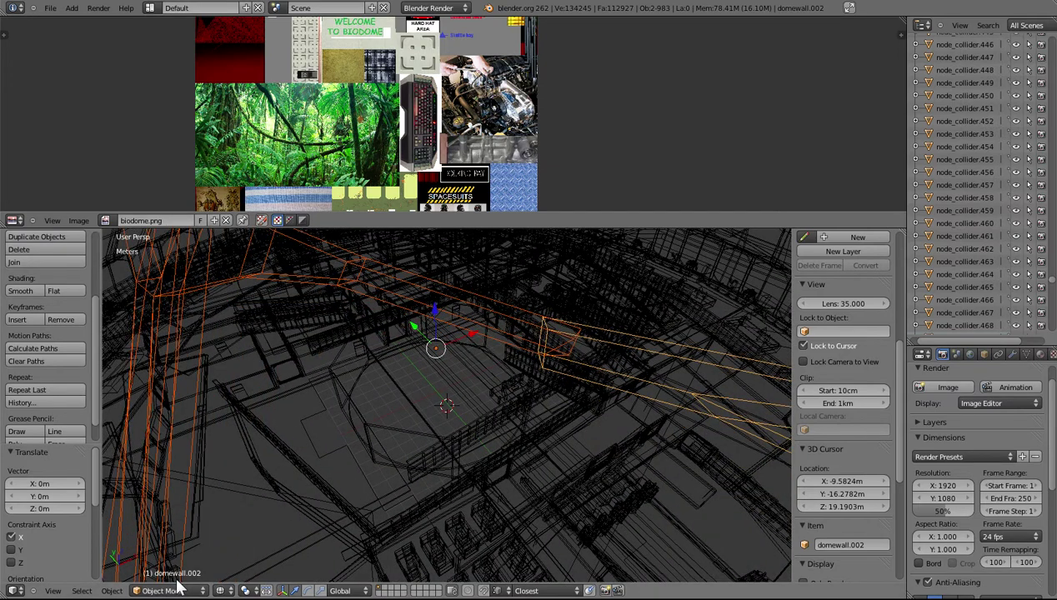
pyautogui.click(177, 565)
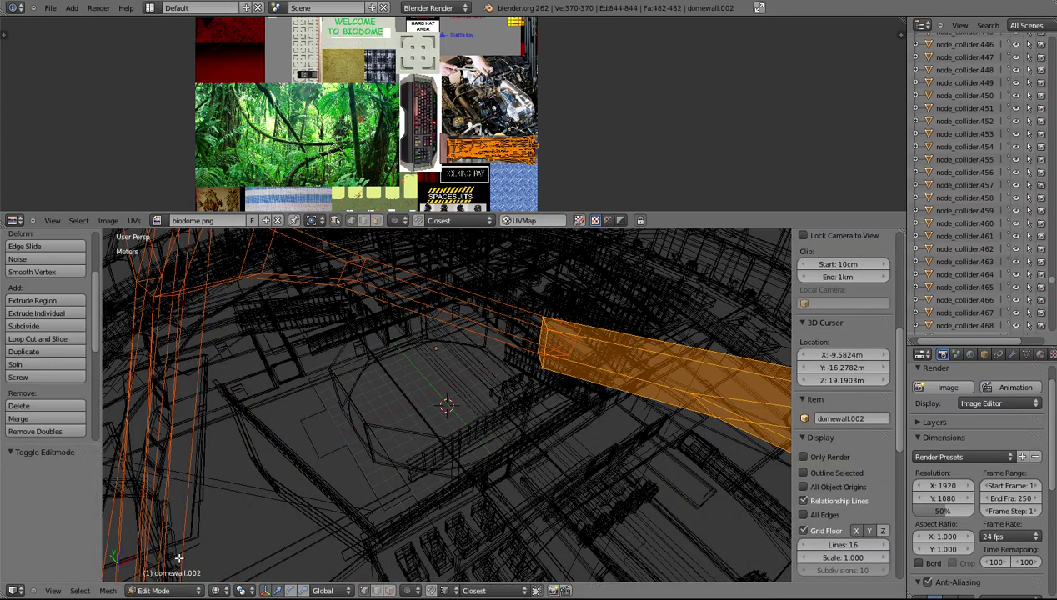
# - Return to Object Mode and join the selected strut domewall.123 with the roof-edge piece domewall.002
pyautogui.scroll(-1, 463, 390)
pyautogui.click(462, 390)
pyautogui.scroll(2, 463, 390)
pyautogui.moveTo(463, 390); pyautogui.dragTo(532, 477, button='middle')
pyautogui.click(164, 591)
pyautogui.click(161, 578)
pyautogui.scroll(-5, 302, 469)
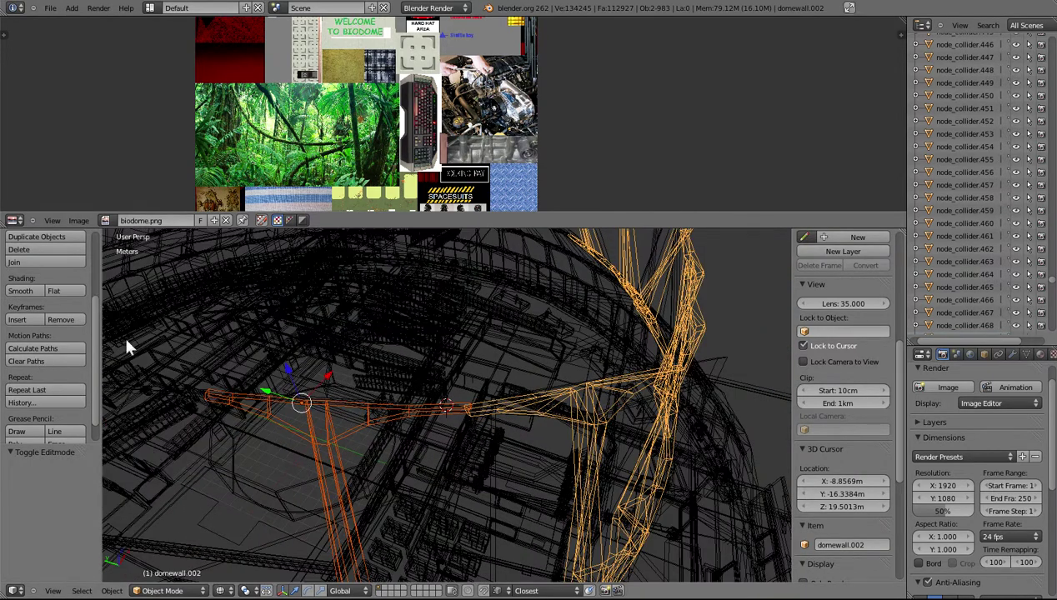
pyautogui.click(44, 263)
pyautogui.moveTo(108, 268); pyautogui.dragTo(477, 424, button='middle')
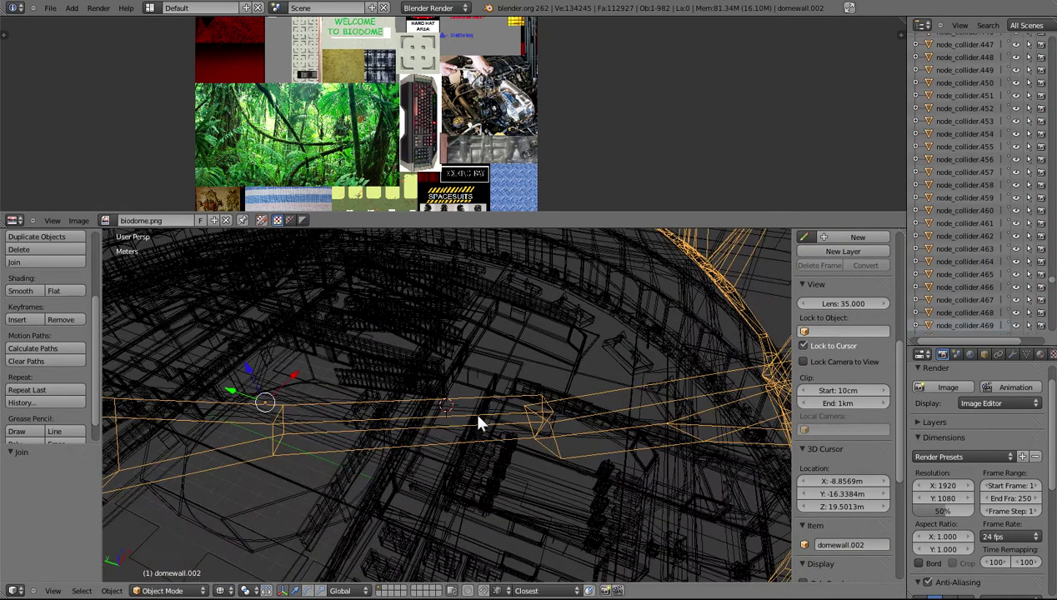
# - Open the joined mesh in Edit Mode and merge two pairs of vertices at the seam between the pieces, using At First
pyautogui.click(164, 590)
pyautogui.click(159, 564)
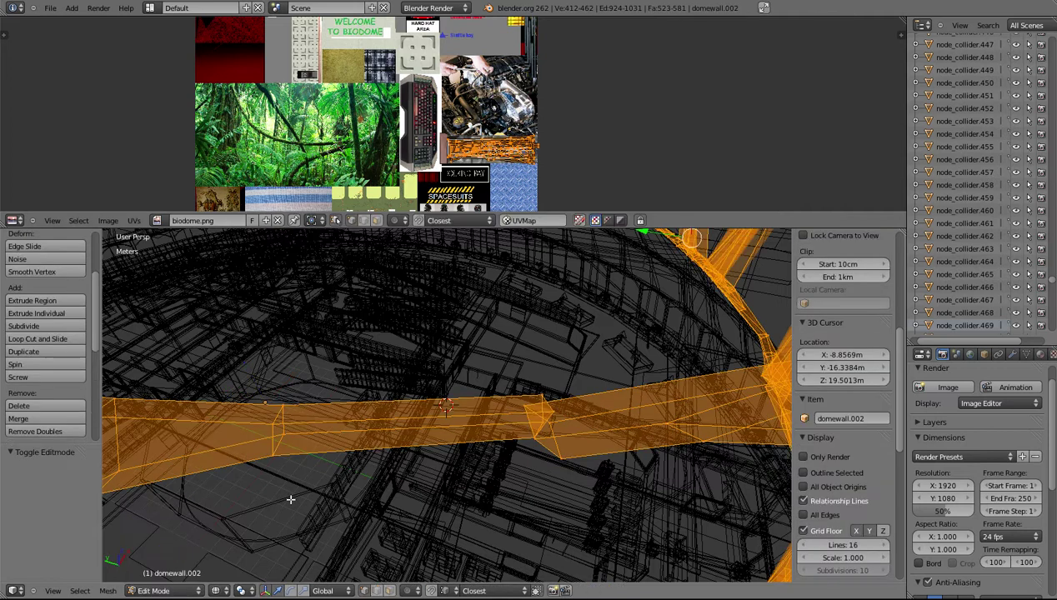
pyautogui.rightClick(525, 406)
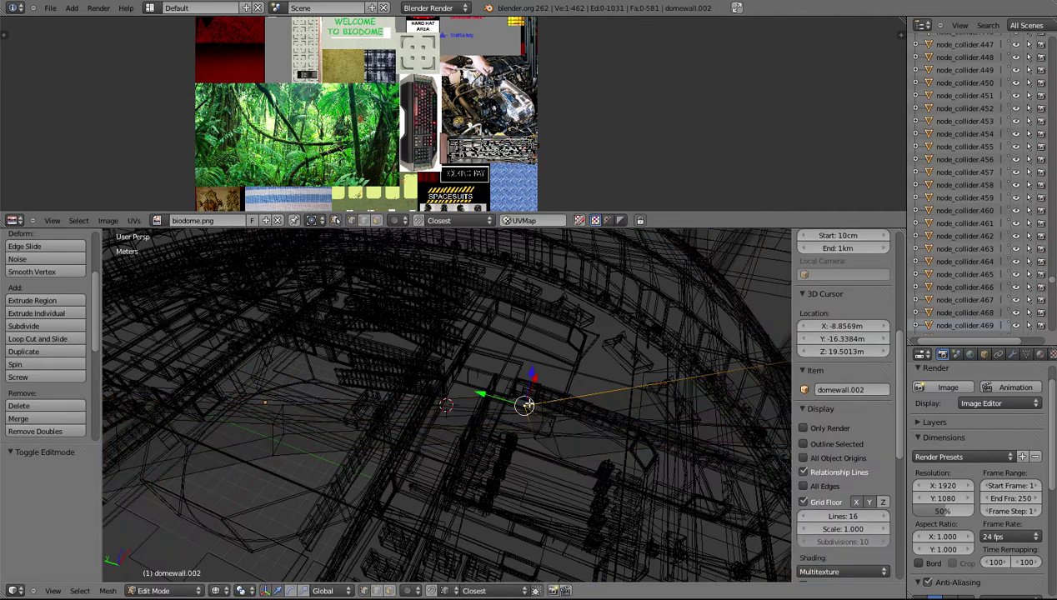
pyautogui.click(34, 421)
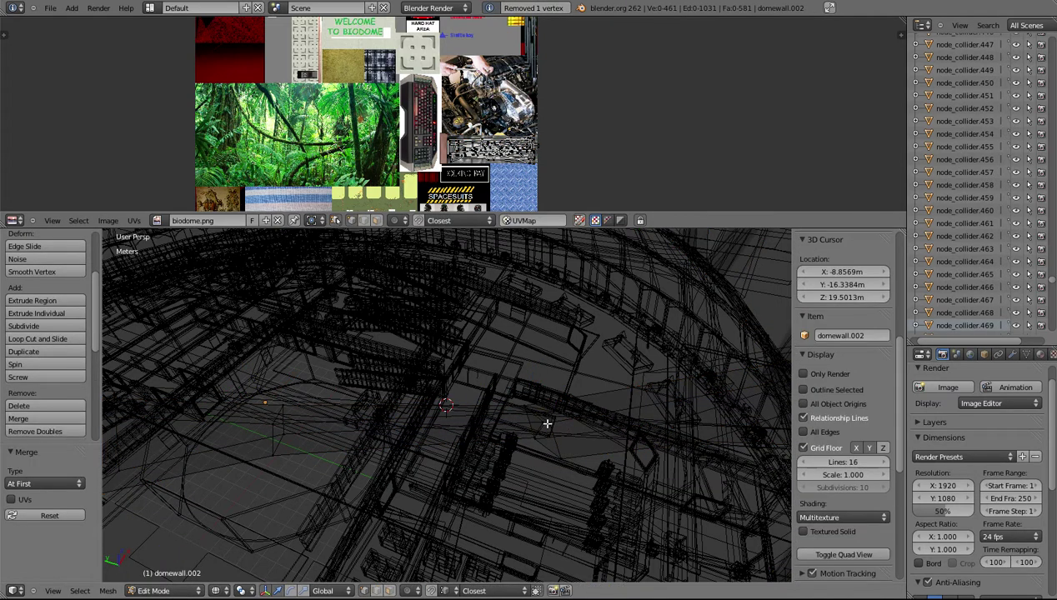
pyautogui.rightClick(521, 422)
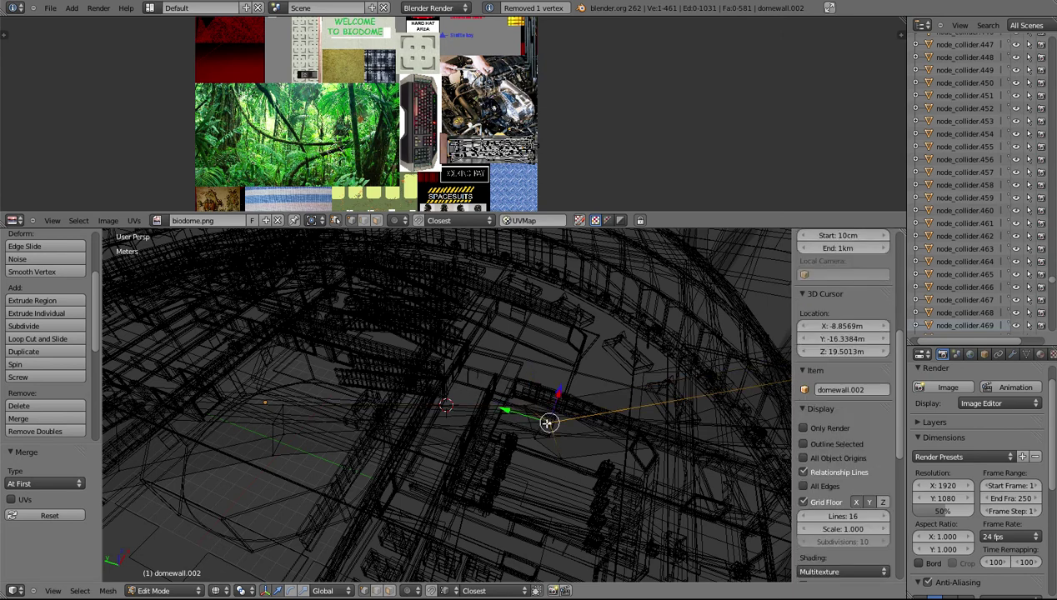
pyautogui.click(63, 418)
pyautogui.click(63, 419)
# - Merge the two remaining vertex pairs at the seam, each At First
pyautogui.moveTo(542, 447); pyautogui.dragTo(548, 434, button='middle')
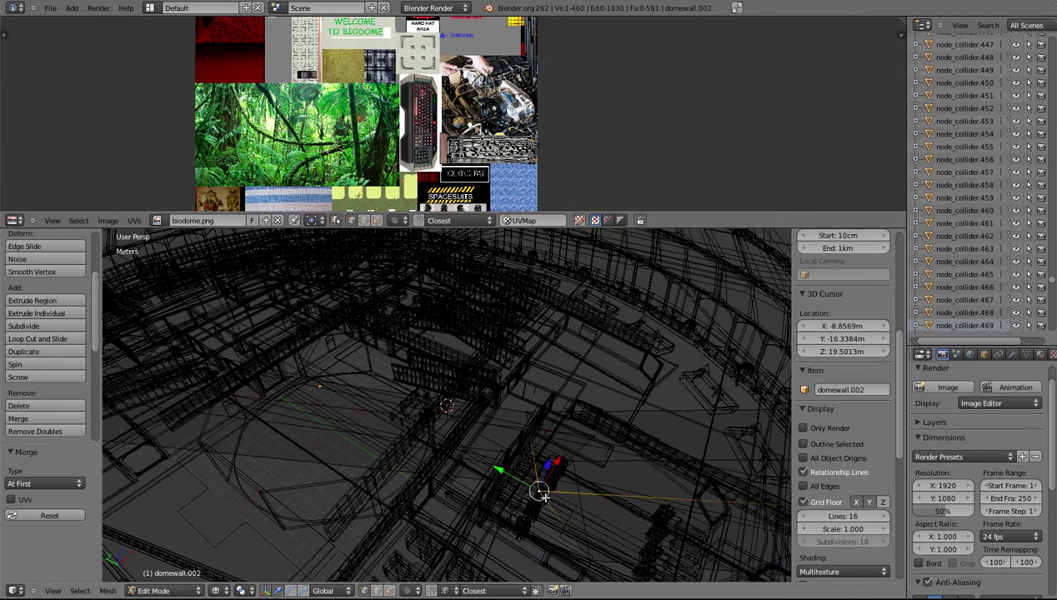
pyautogui.click(25, 420)
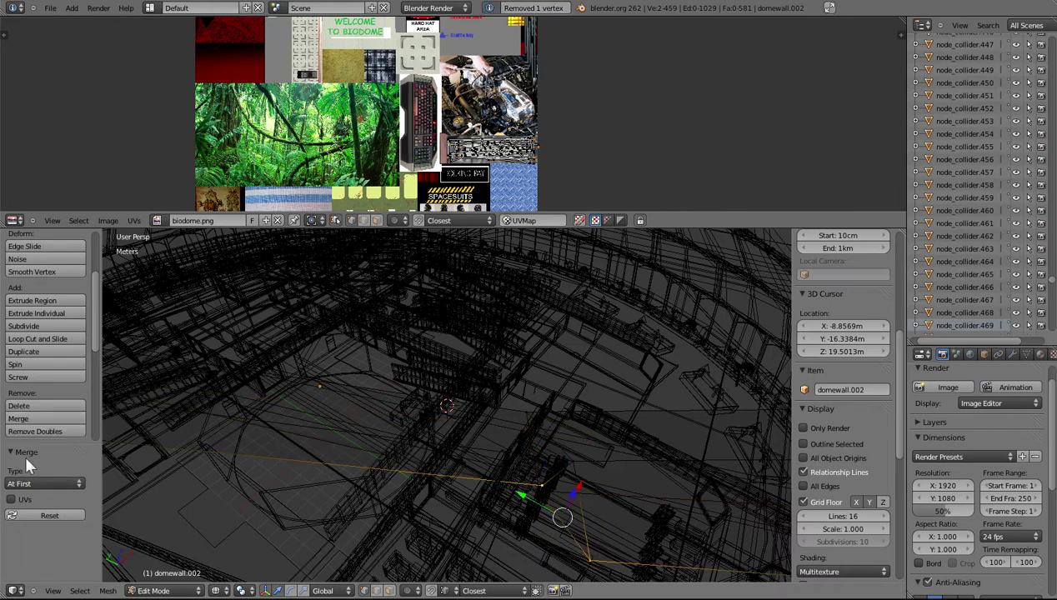
pyautogui.click(29, 419)
# - Try merging the upper vertex pair beside the strut head At First, and undo the merge after checking it in solid shading
pyautogui.moveTo(491, 467)
pyautogui.mouseDown(button='middle')
pyautogui.moveTo(469, 464)
pyautogui.moveTo(489, 447)
pyautogui.moveTo(486, 416)
pyautogui.moveTo(401, 545)
pyautogui.moveTo(488, 354)
pyautogui.moveTo(455, 265)
pyautogui.moveTo(427, 382)
pyautogui.moveTo(443, 402)
pyautogui.moveTo(440, 366)
pyautogui.moveTo(381, 380)
pyautogui.mouseUp(button='middle')
pyautogui.press('z')
pyautogui.press('z')
pyautogui.click(364, 530)
pyautogui.press('z')
pyautogui.press('z')
pyautogui.keyDown('shift'); pyautogui.rightClick(313, 345); pyautogui.keyUp('shift')
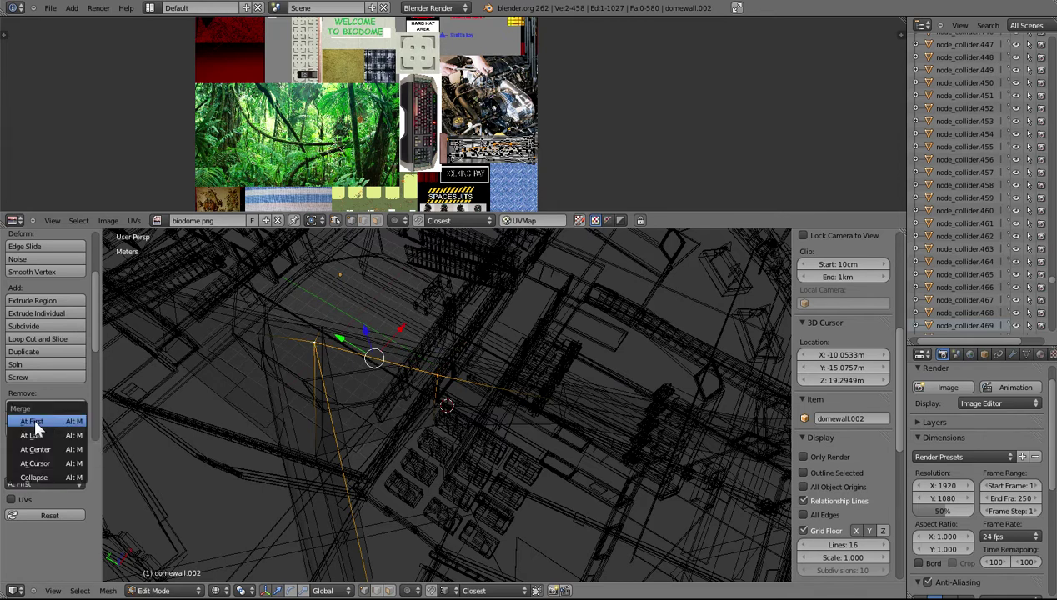
pyautogui.click(32, 422)
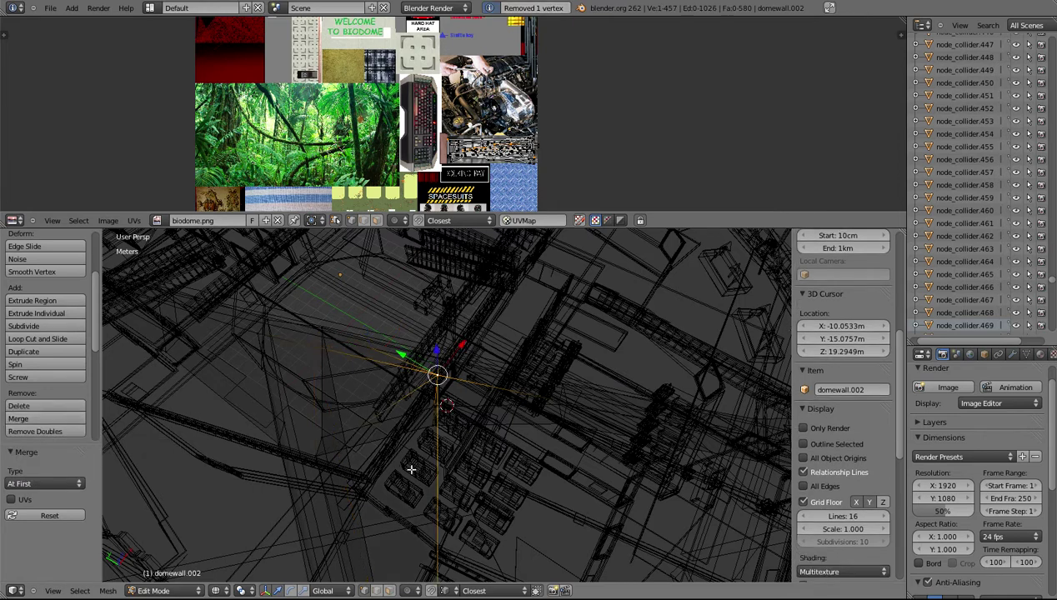
pyautogui.press('z')
pyautogui.scroll(5, 431, 449)
pyautogui.hotkey('ctrl', 'z')
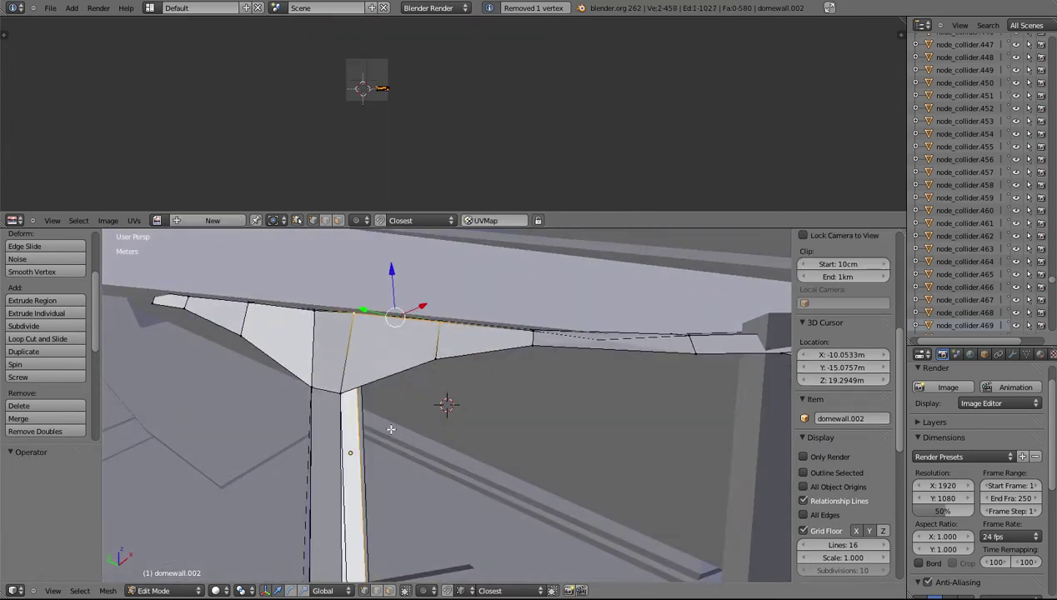
# - Merge the front upper vertex beside the strut head into the front vertex directly above the strut, using At Last
pyautogui.moveTo(431, 449); pyautogui.dragTo(374, 460, button='middle')
pyautogui.rightClick(425, 374)
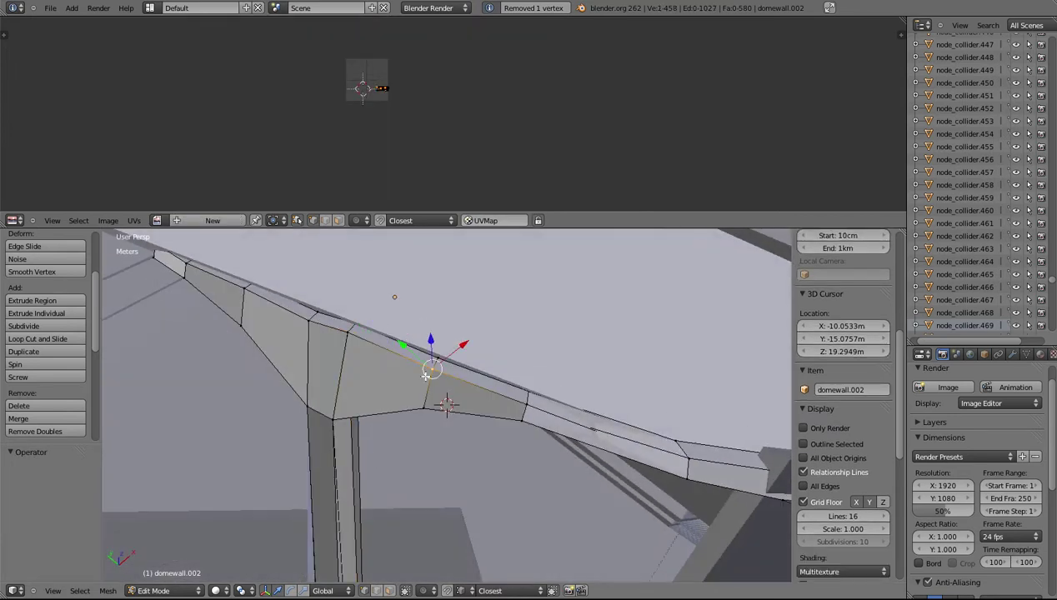
pyautogui.keyDown('shift'); pyautogui.rightClick(346, 332); pyautogui.keyUp('shift')
pyautogui.click(33, 419)
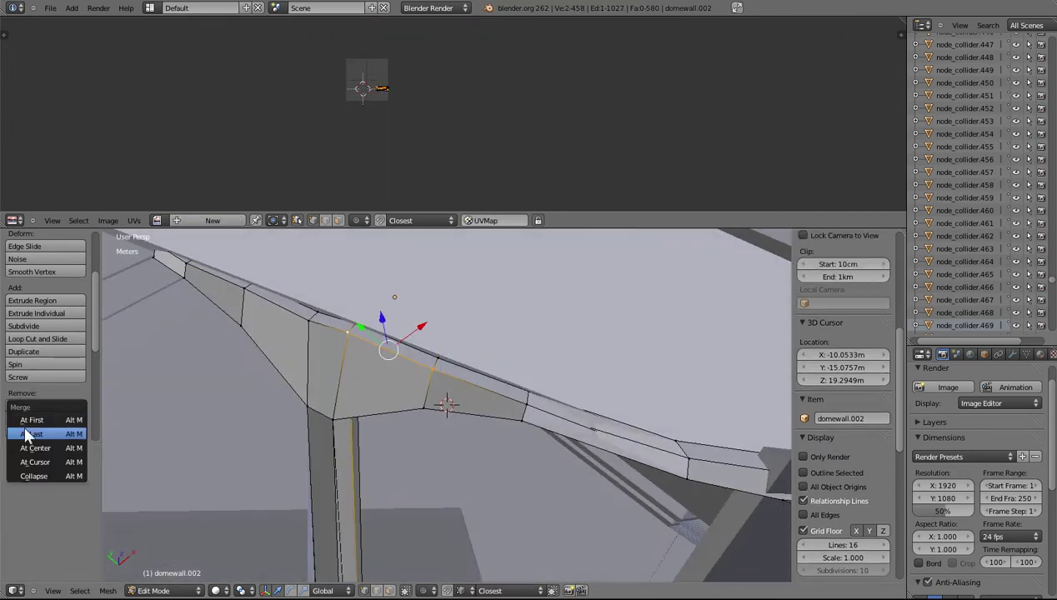
pyautogui.click(29, 433)
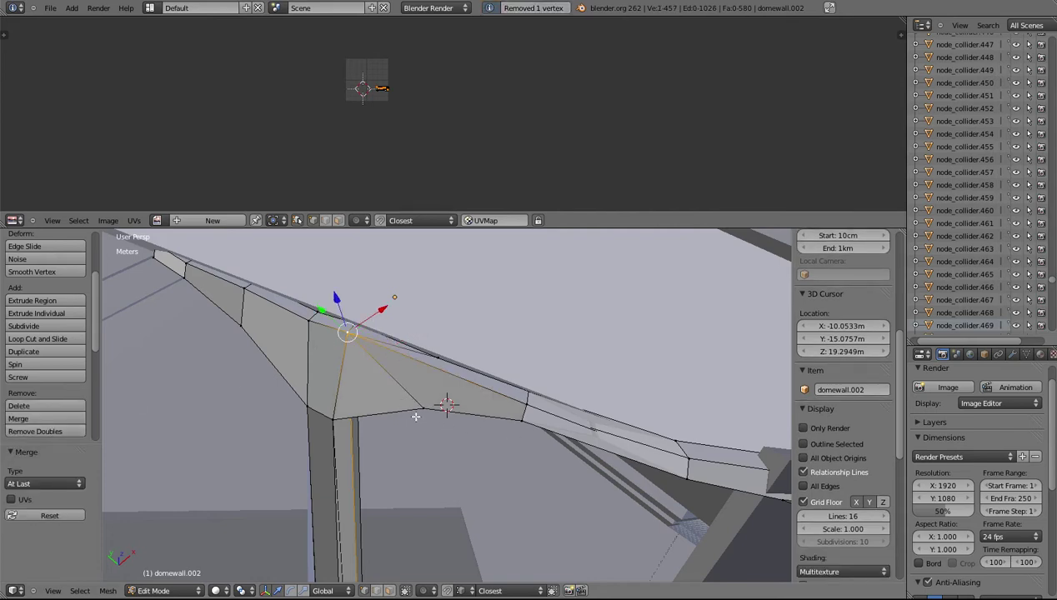
# - Merge the matching rear upper vertex into the rear vertex above the strut, using At Last
pyautogui.moveTo(415, 415)
pyautogui.mouseDown(button='middle')
pyautogui.moveTo(418, 373)
pyautogui.moveTo(426, 398)
pyautogui.moveTo(417, 405)
pyautogui.mouseUp(button='middle')
pyautogui.rightClick(435, 345)
pyautogui.keyDown('shift'); pyautogui.rightClick(334, 310); pyautogui.keyUp('shift')
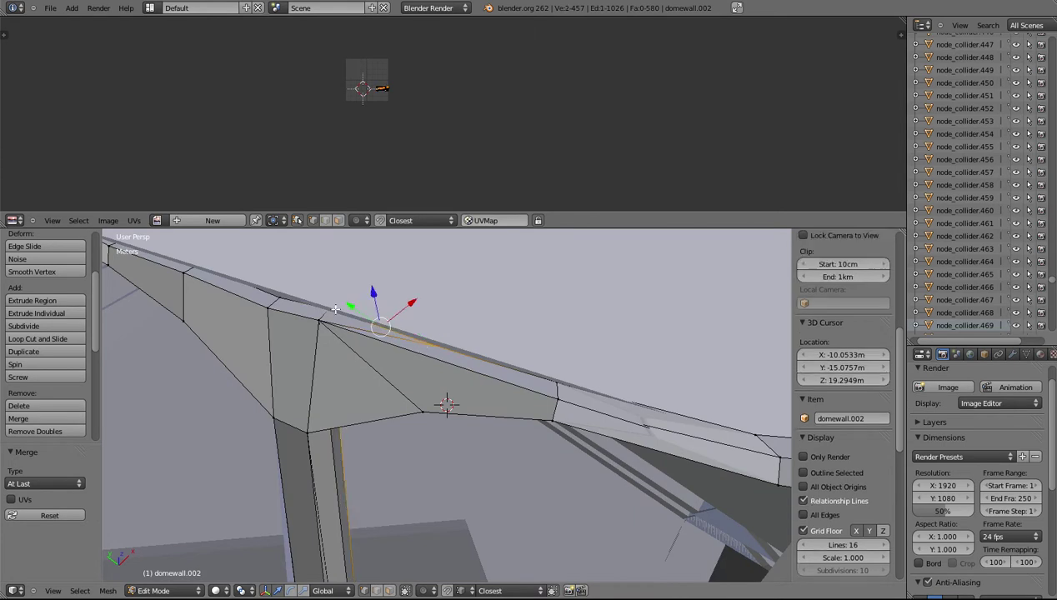
pyautogui.click(34, 418)
pyautogui.click(35, 419)
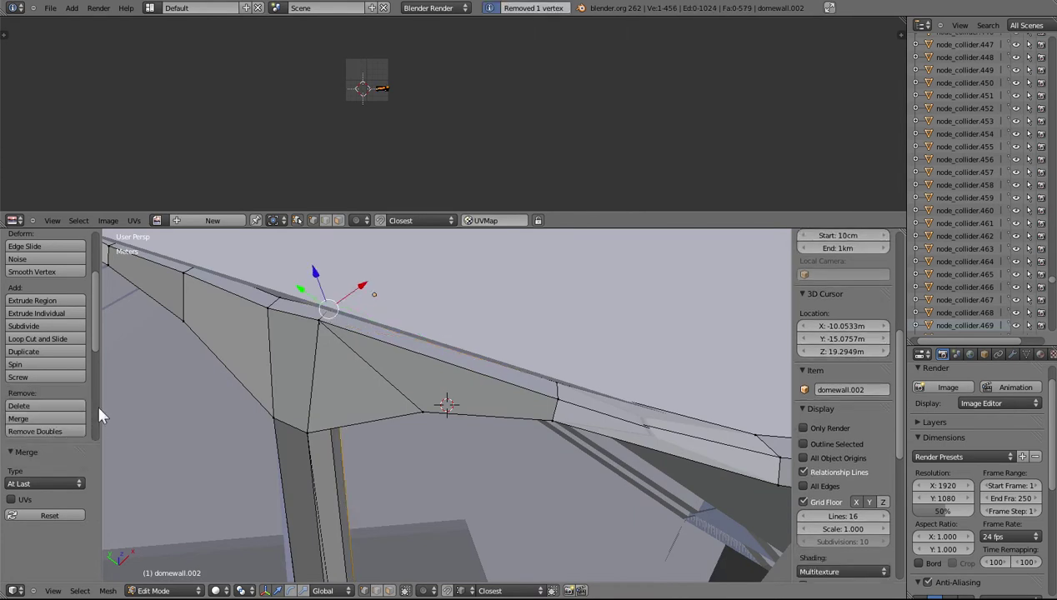
# - Try to export the scene as COLLADA over biodome.dae in the k17lite biodome parts folder
pyautogui.moveTo(361, 370); pyautogui.dragTo(498, 418, button='middle')
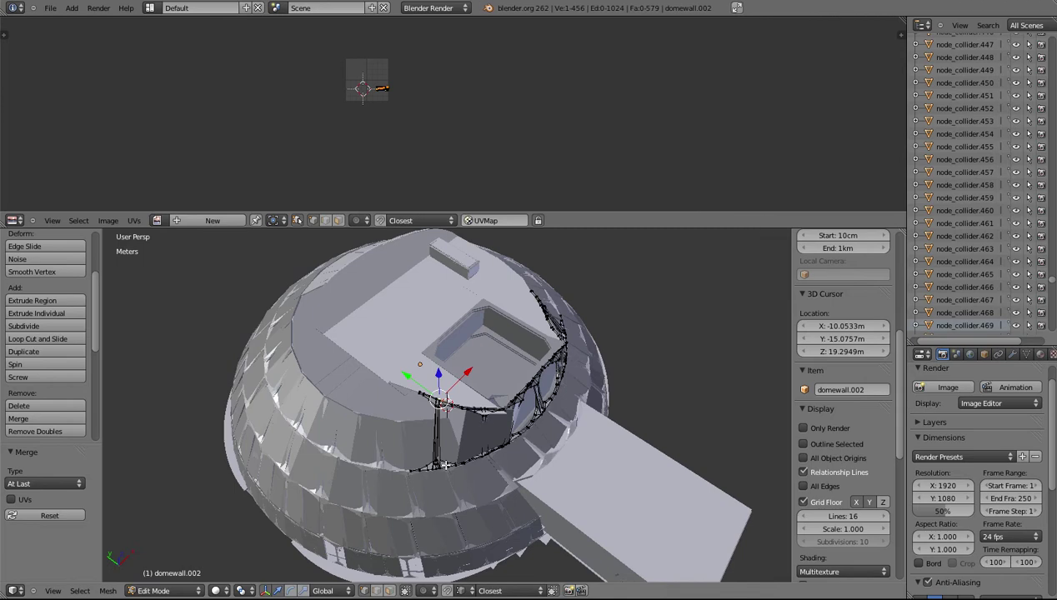
pyautogui.scroll(8, 520, 464)
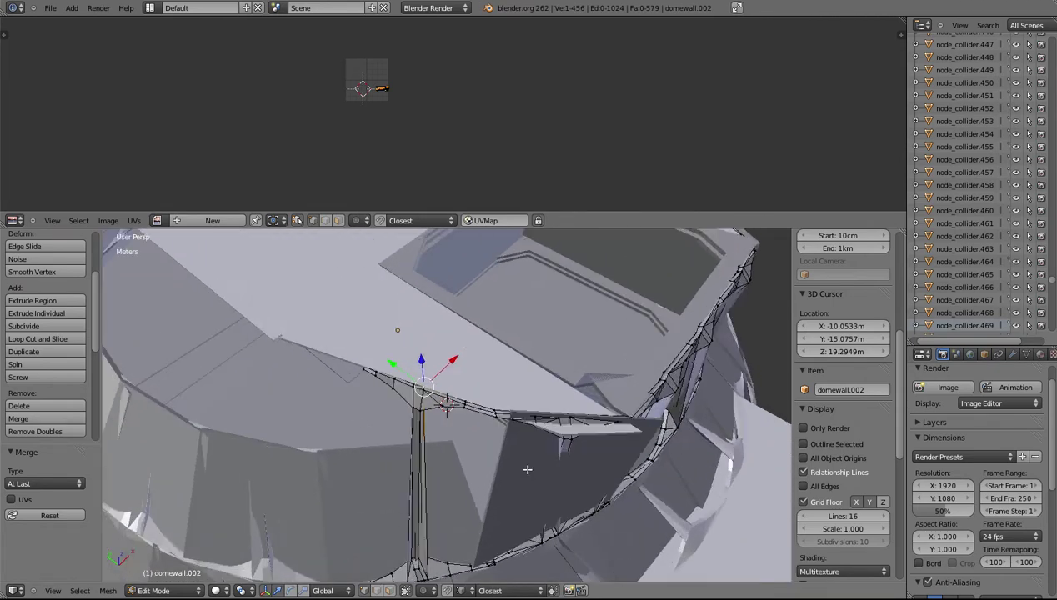
pyautogui.moveTo(521, 465); pyautogui.dragTo(419, 397, button='middle')
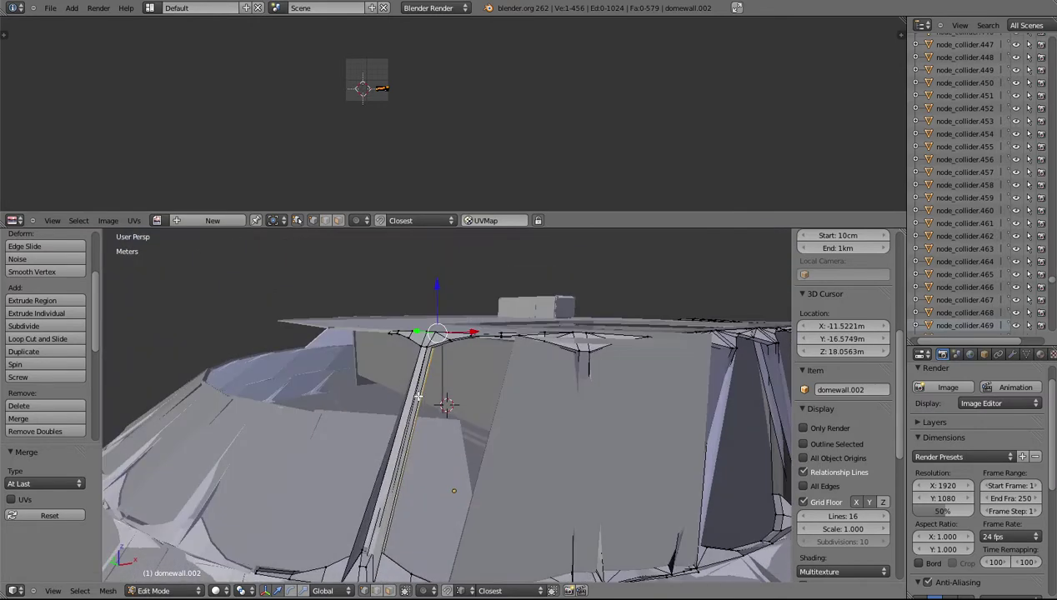
pyautogui.click(51, 8)
pyautogui.moveTo(106, 217)
pyautogui.click(163, 216)
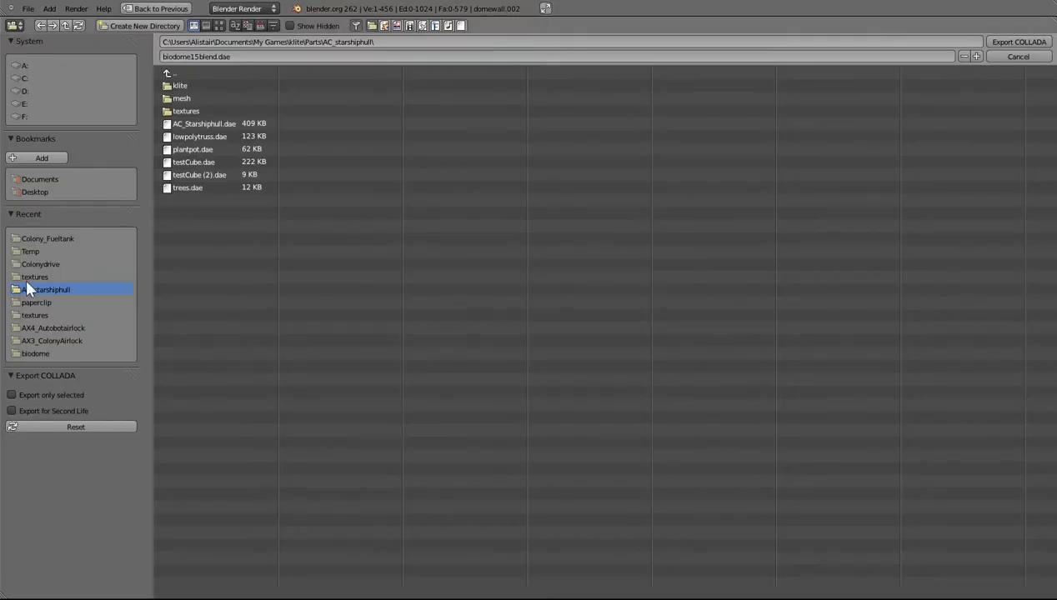
pyautogui.click(41, 352)
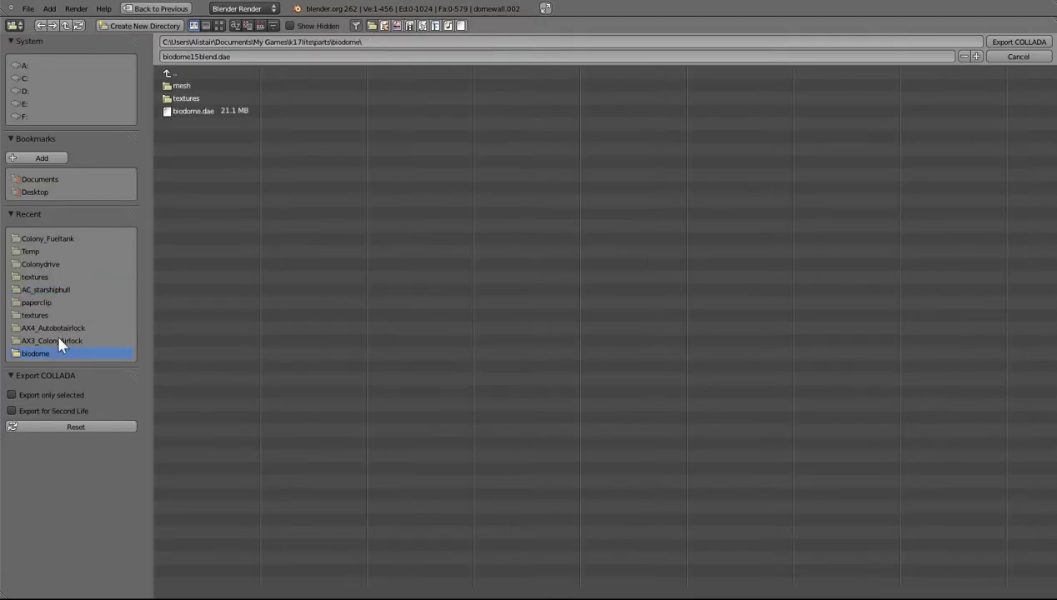
pyautogui.click(223, 112)
pyautogui.doubleClick(219, 111)
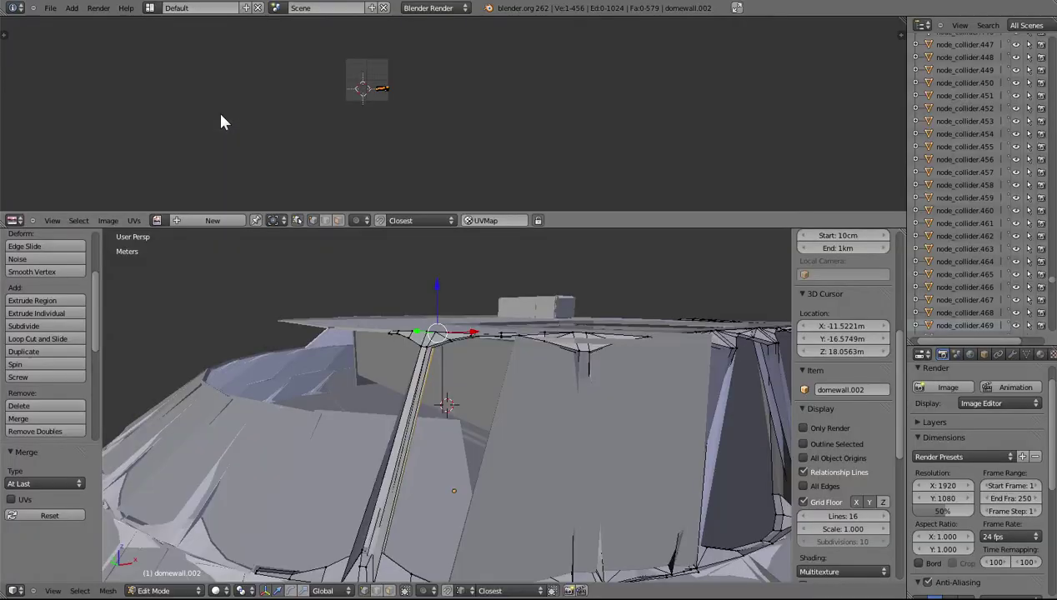
# - Export the scene as COLLADA to the biodome folder, using the existing file name biodome.dae
pyautogui.click(50, 8)
pyautogui.moveTo(77, 215)
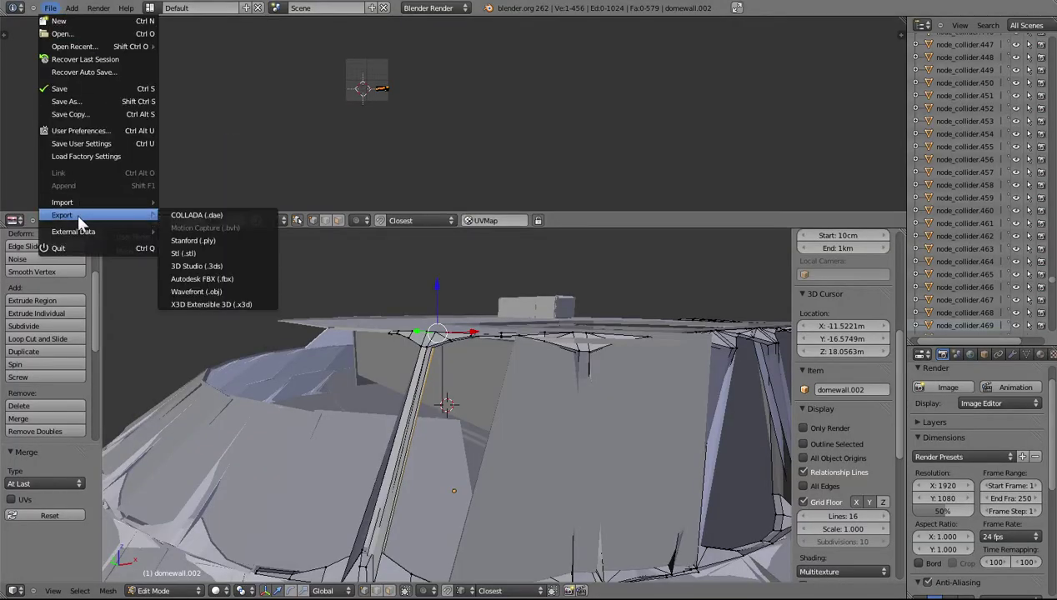
pyautogui.click(193, 214)
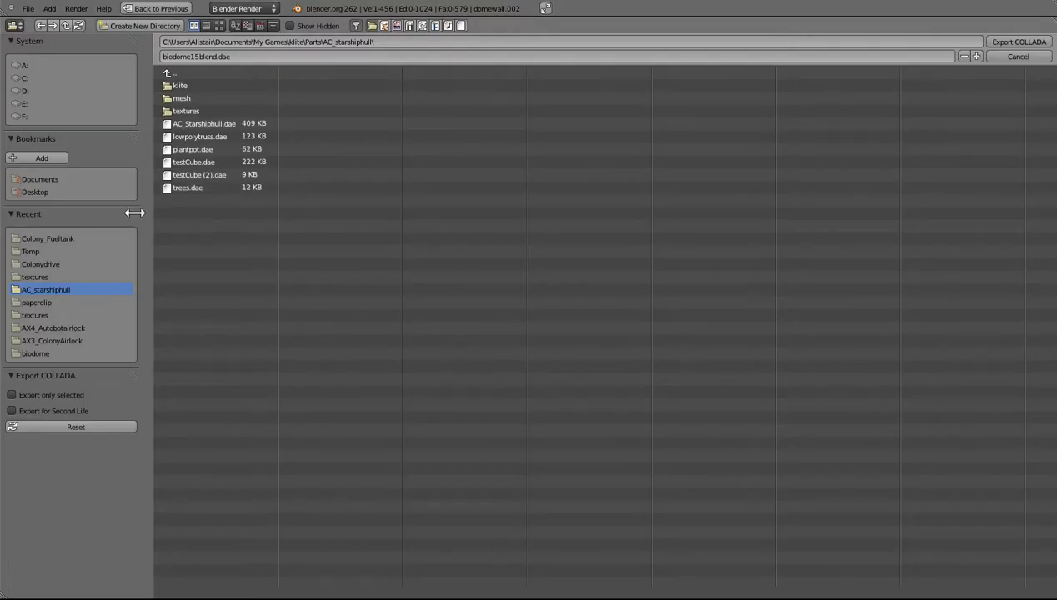
pyautogui.click(39, 351)
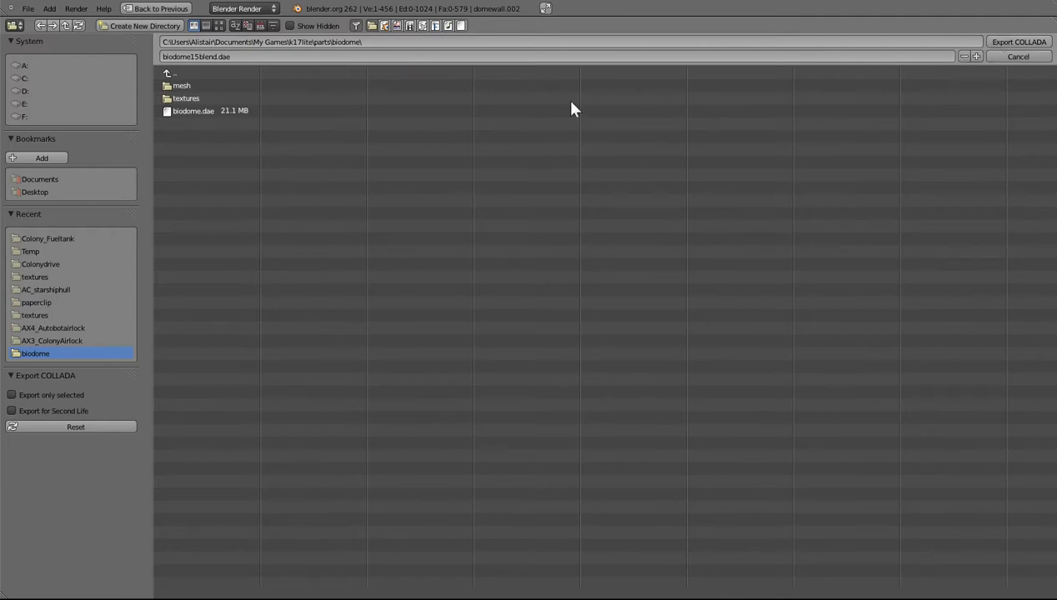
pyautogui.click(192, 114)
pyautogui.click(1018, 41)
# - Save the Blender project file
pyautogui.click(50, 8)
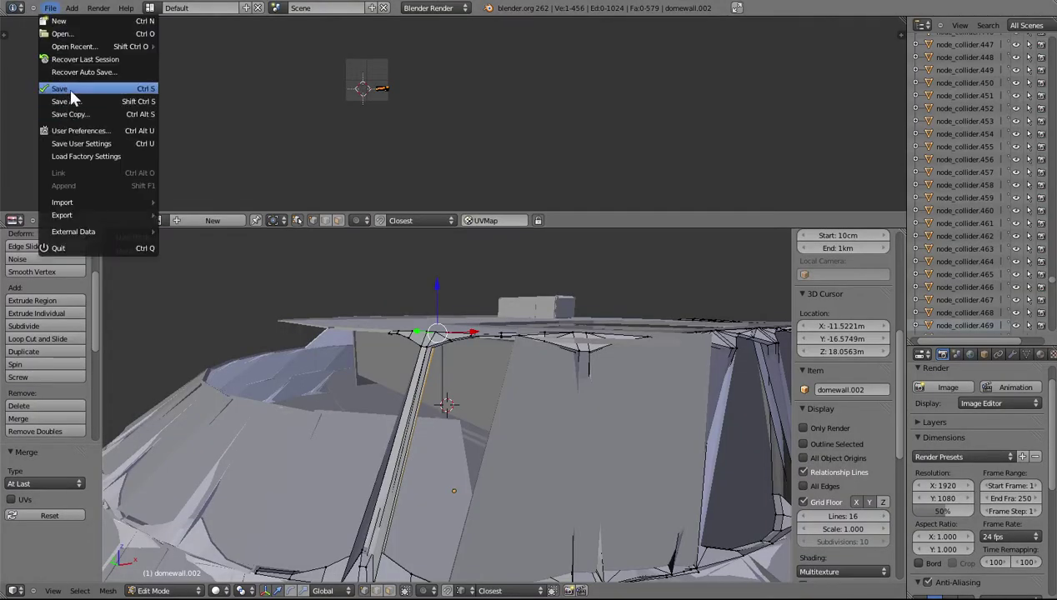
pyautogui.click(69, 88)
pyautogui.click(50, 8)
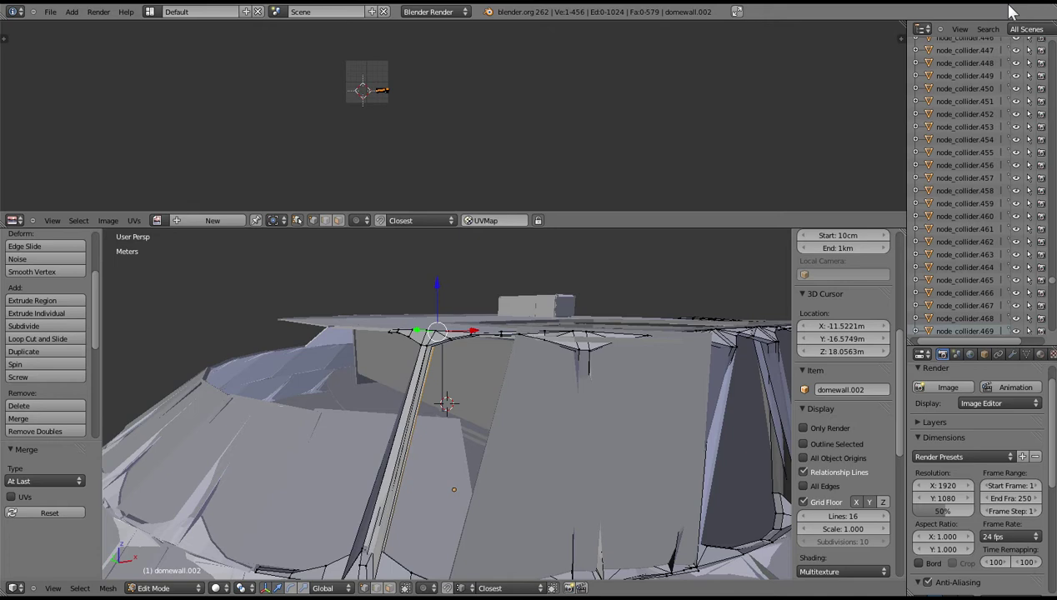
# - Examine the joined strut and roof edge on the dome from a distance and close up
pyautogui.scroll(-3, 363, 166)
pyautogui.scroll(-2, 371, 174)
pyautogui.scroll(-6, 435, 371)
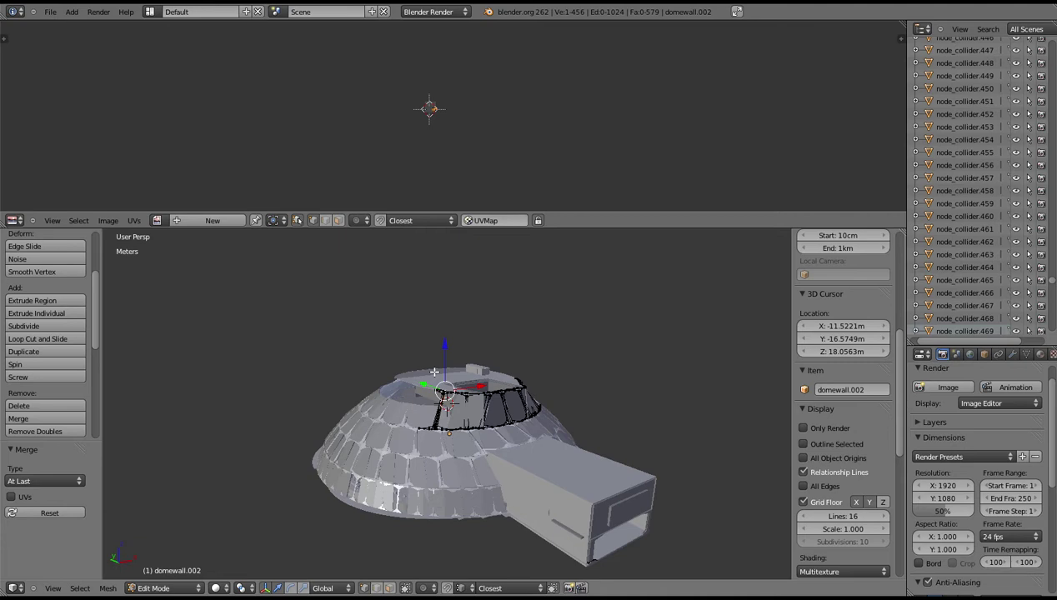
pyautogui.scroll(3, 434, 371)
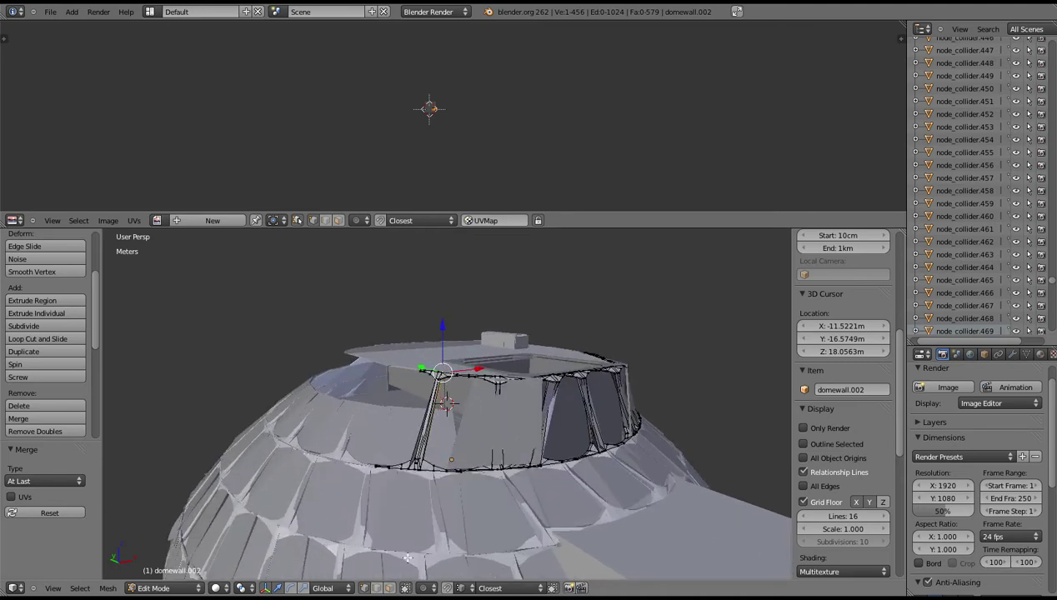
pyautogui.scroll(-4, 408, 558)
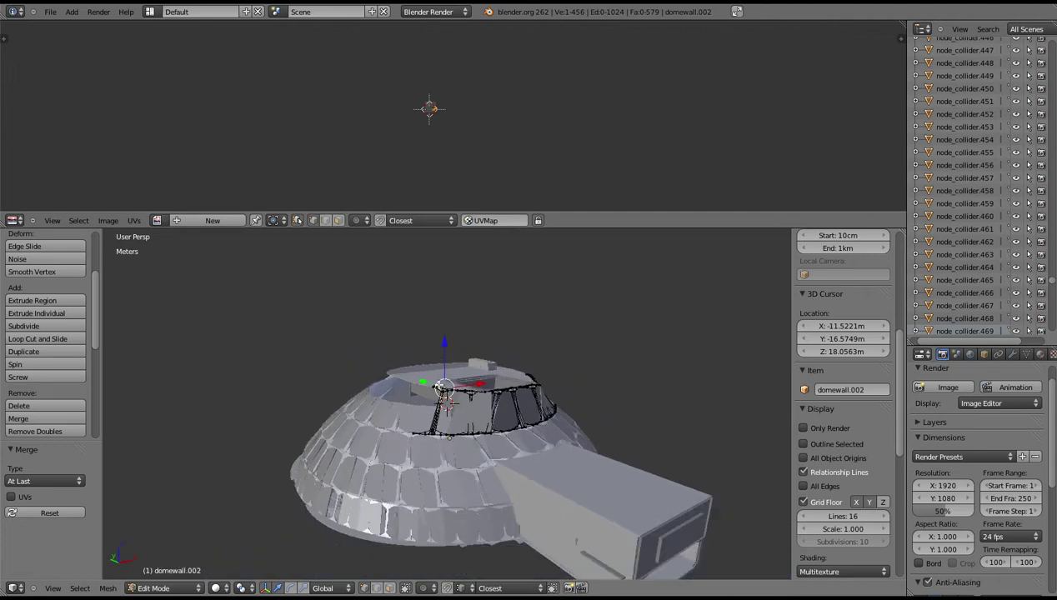
pyautogui.moveTo(408, 557); pyautogui.dragTo(429, 420, button='middle')
pyautogui.scroll(2, 429, 421)
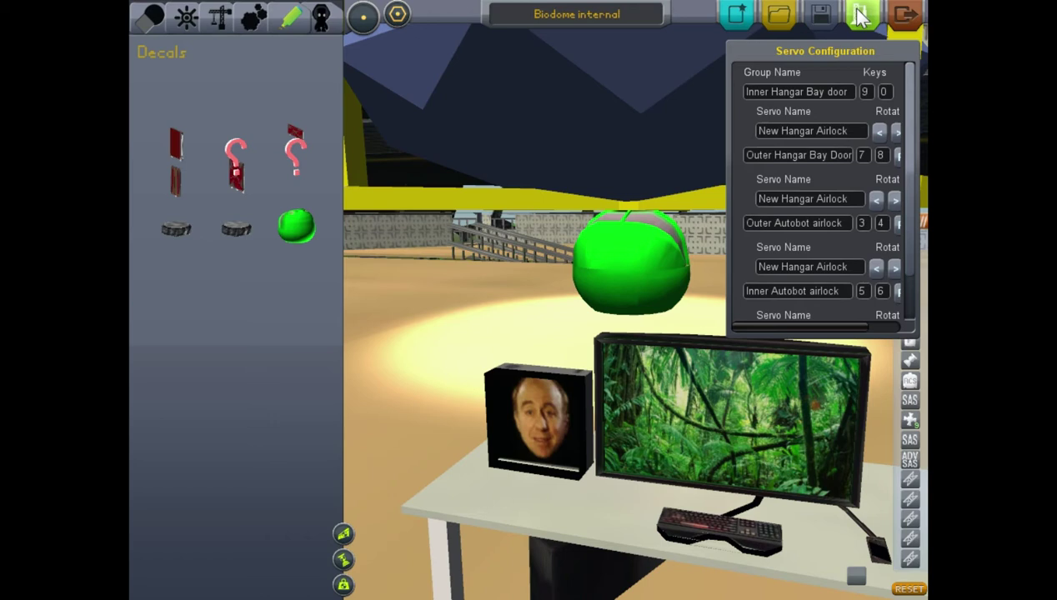
# - Switch to Kerbal Space Program, launch the Biodome internal craft and inspect the dome's exterior from several sides
pyautogui.click(860, 15)
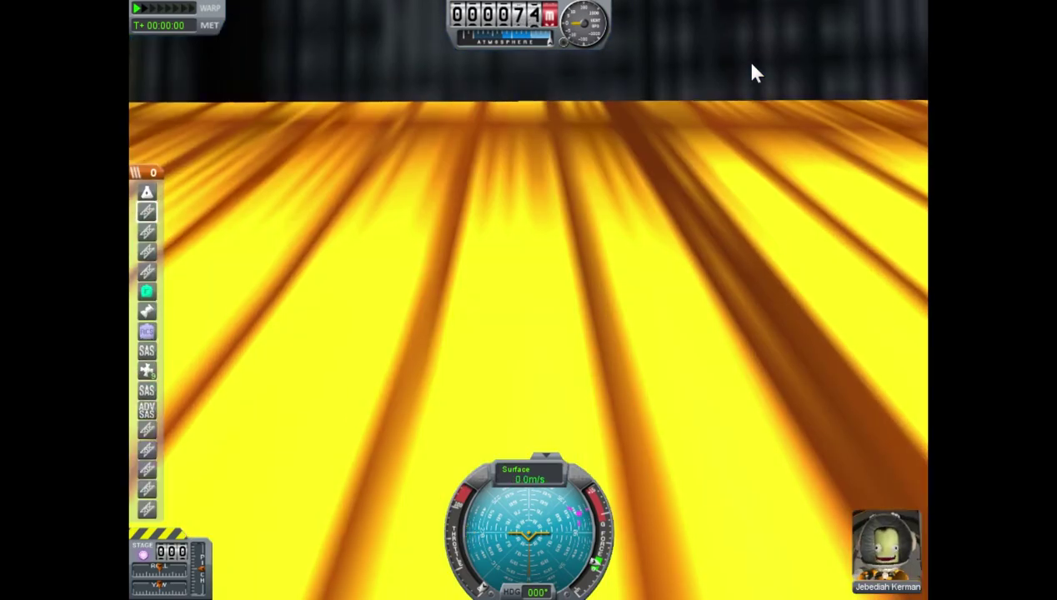
pyautogui.scroll(-5, 561, 109)
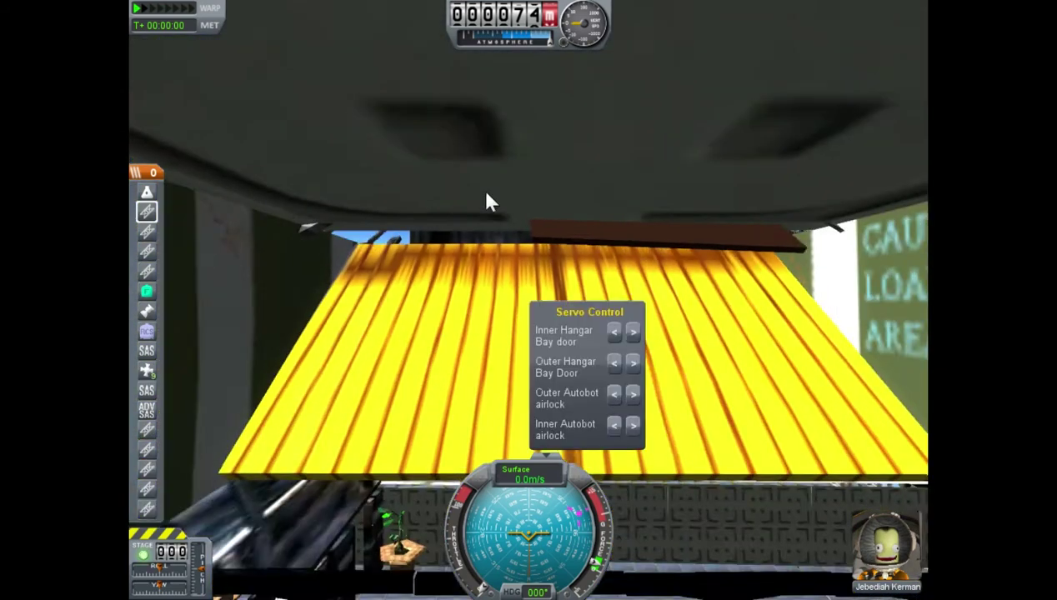
pyautogui.scroll(-5, 486, 192)
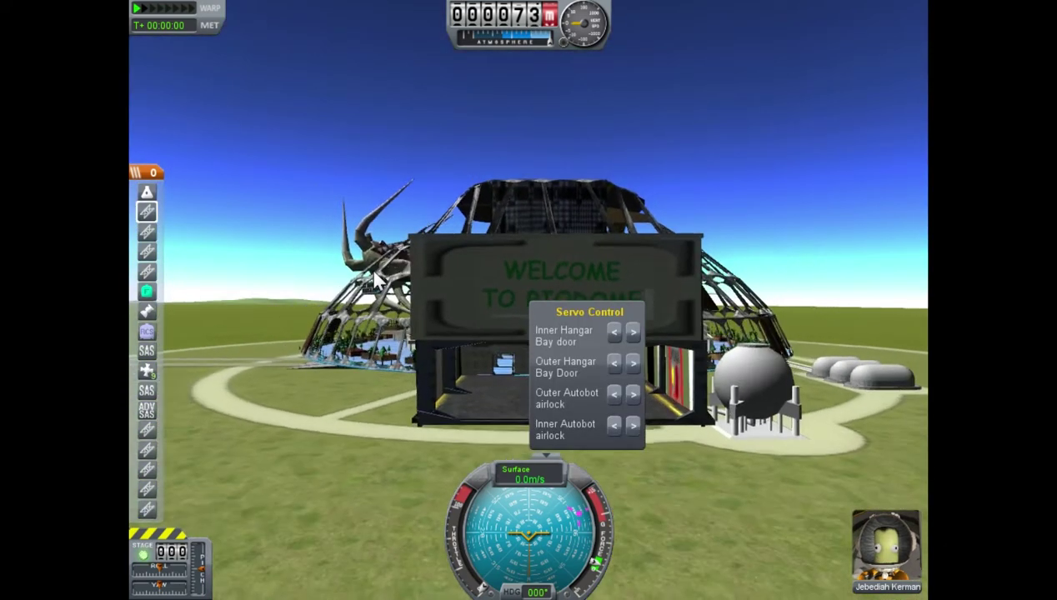
pyautogui.moveTo(375, 278); pyautogui.dragTo(568, 313, button='right')
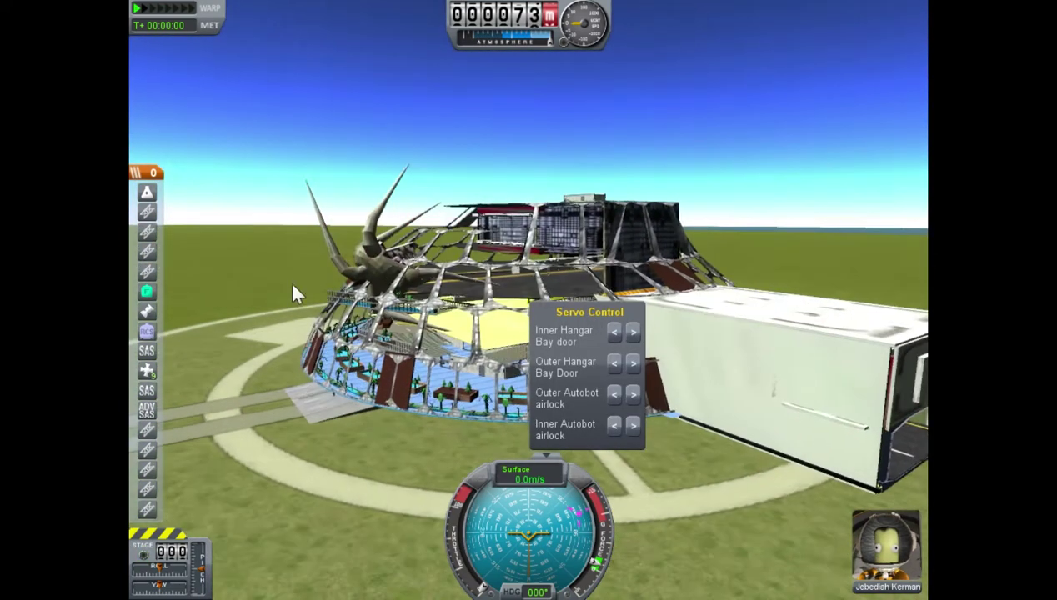
# - Operate the dome's servos, extending the Inner Hangar Bay door and reversing the Outer and Inner Autobot airlocks
pyautogui.moveTo(293, 285); pyautogui.dragTo(482, 254, button='right')
pyautogui.scroll(5, 482, 254)
pyautogui.moveTo(351, 279); pyautogui.dragTo(301, 325, button='right')
pyautogui.scroll(4, 363, 404)
pyautogui.moveTo(364, 414); pyautogui.dragTo(471, 373, button='right')
pyautogui.click(634, 337)
pyautogui.moveTo(616, 332); pyautogui.dragTo(523, 224, button='right')
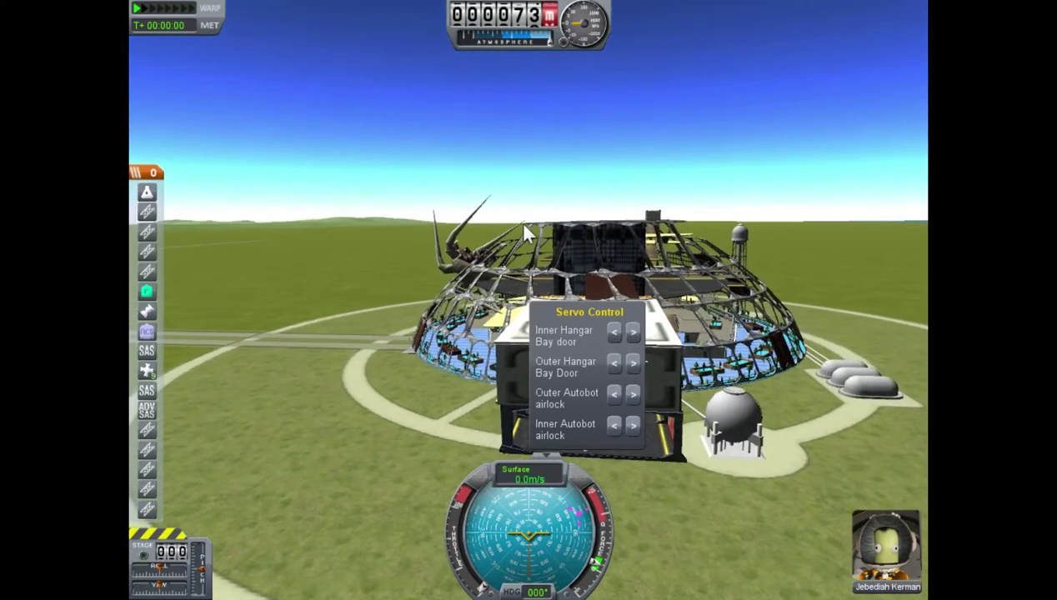
pyautogui.click(614, 390)
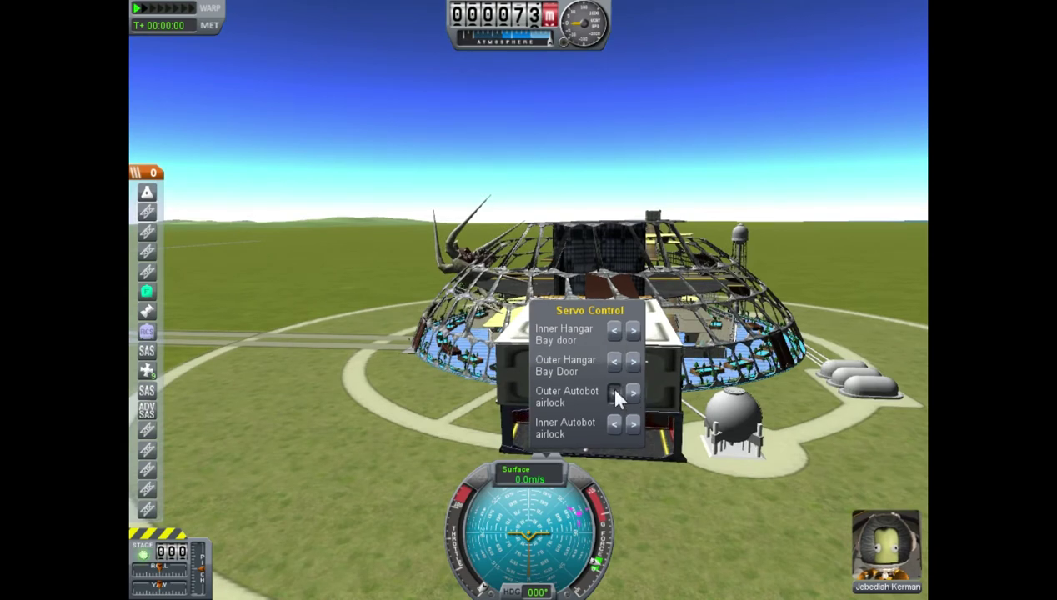
pyautogui.click(614, 425)
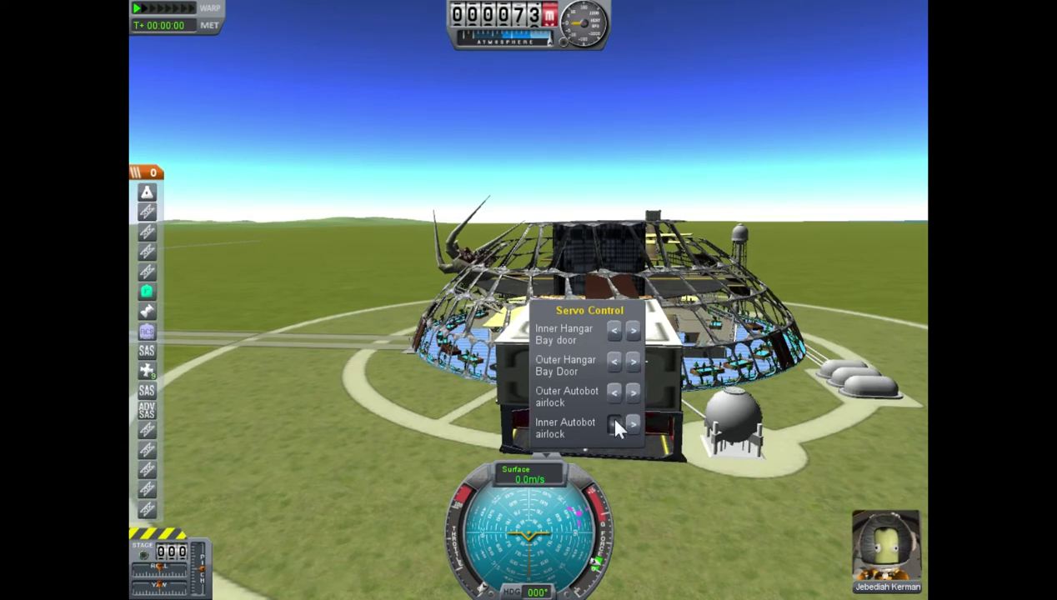
# - Examine up close where the wall struts meet the roof edge beside the hangar opening
pyautogui.moveTo(614, 419); pyautogui.dragTo(468, 280, button='right')
pyautogui.scroll(-5, 498, 218)
pyautogui.scroll(7, 496, 244)
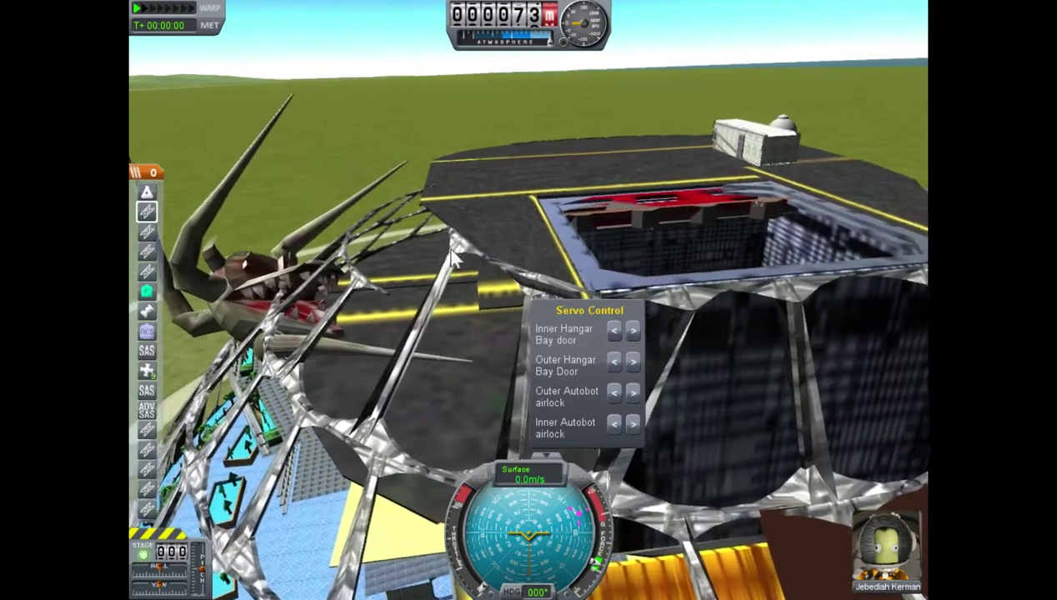
pyautogui.moveTo(585, 280); pyautogui.dragTo(753, 350, button='right')
pyautogui.scroll(4, 315, 318)
pyautogui.moveTo(483, 271); pyautogui.dragTo(382, 218, button='right')
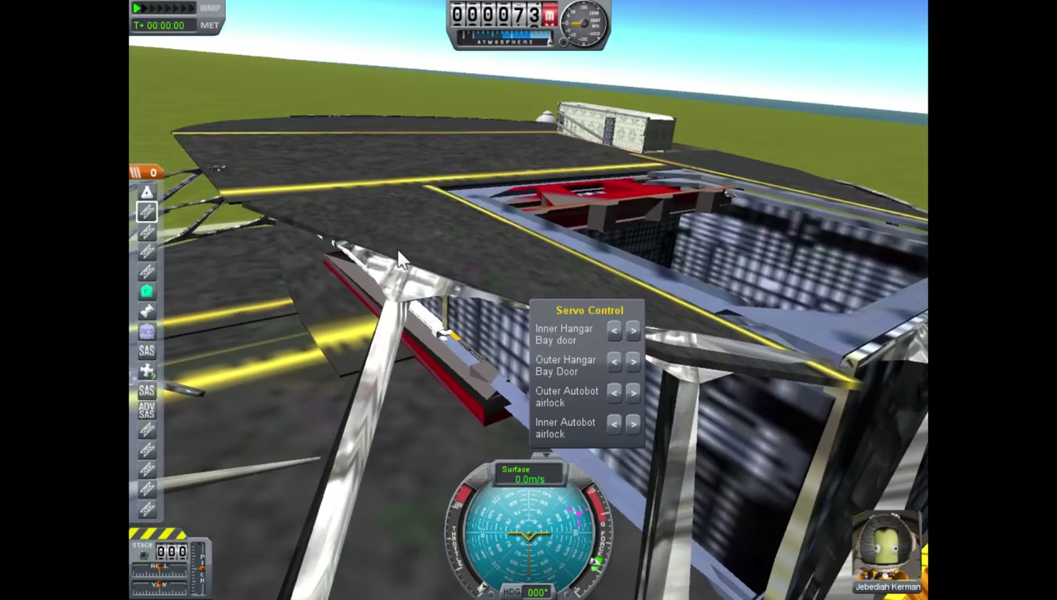
pyautogui.moveTo(551, 306); pyautogui.dragTo(456, 318, button='right')
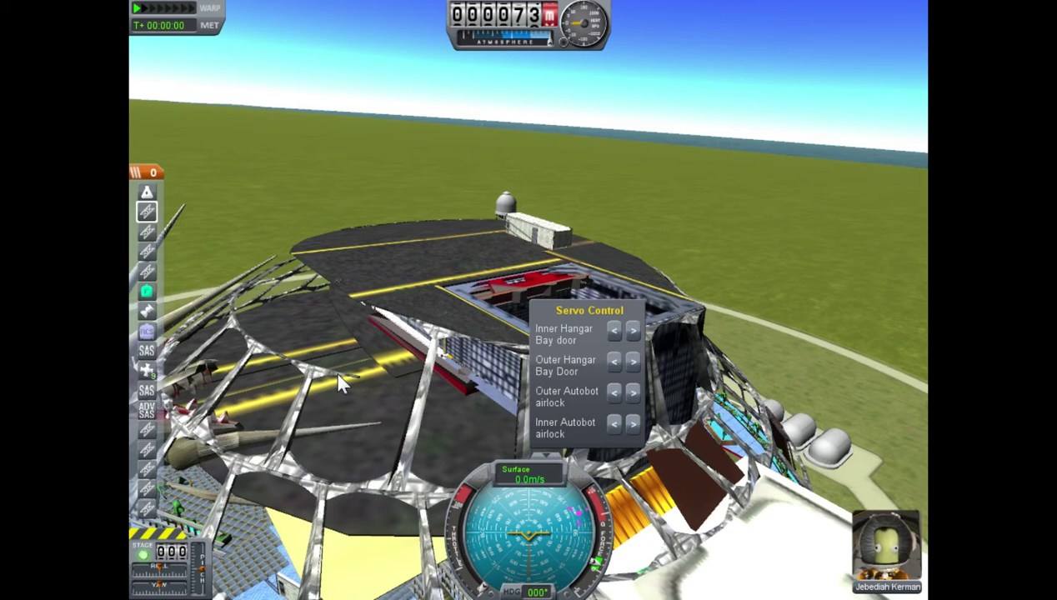
# - Compare the repaired strut joints with the rest of the roof edge from a distance and from above
pyautogui.scroll(-2, 491, 324)
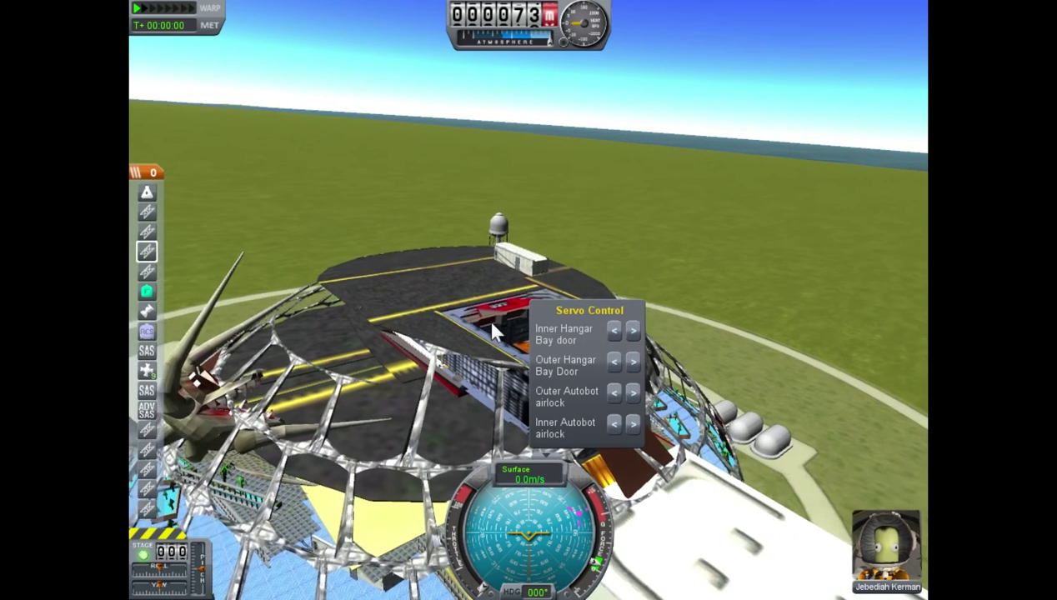
pyautogui.scroll(2, 491, 324)
pyautogui.moveTo(490, 324); pyautogui.dragTo(432, 401, button='right')
pyautogui.scroll(2, 428, 309)
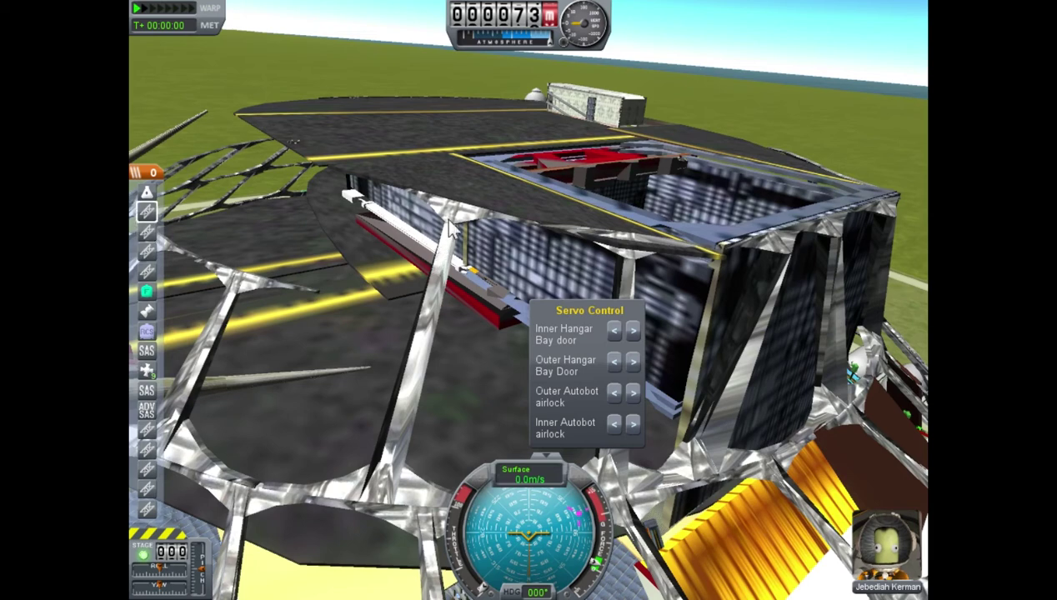
pyautogui.moveTo(450, 229); pyautogui.dragTo(400, 217, button='right')
pyautogui.scroll(-6, 402, 219)
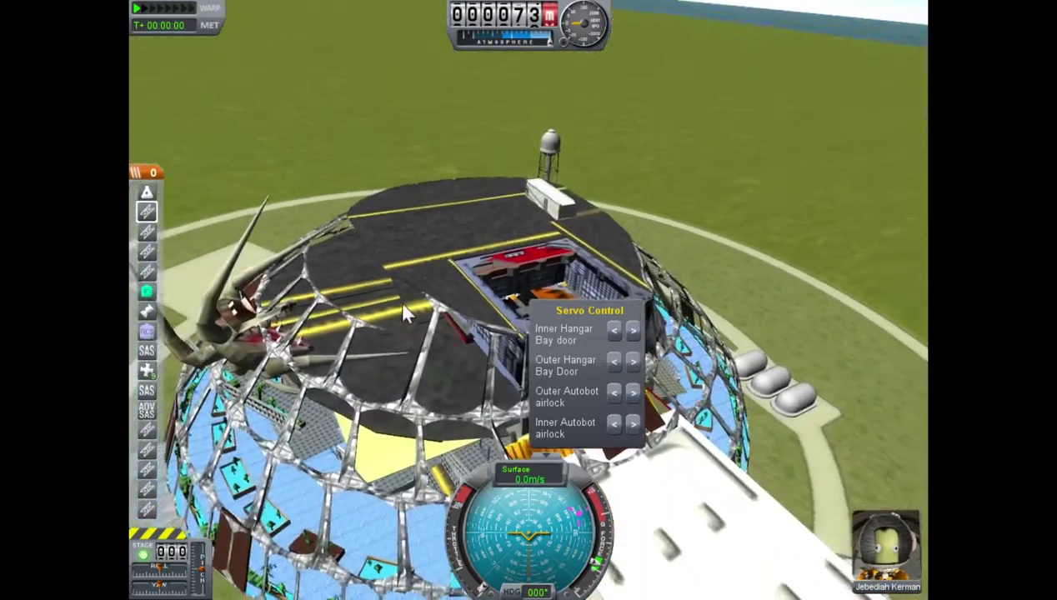
pyautogui.moveTo(402, 308); pyautogui.dragTo(334, 337, button='right')
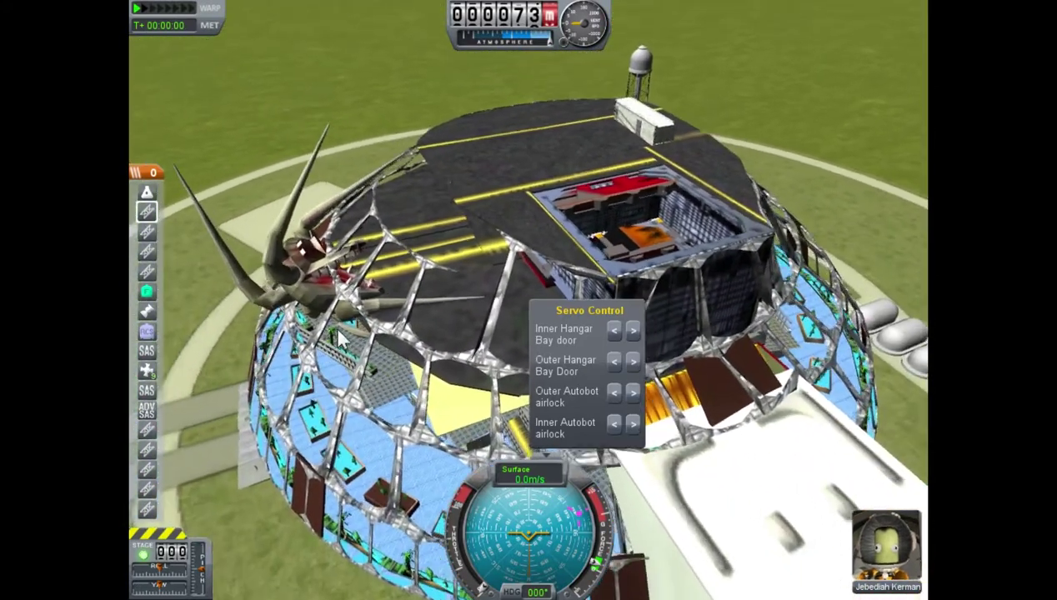
pyautogui.scroll(-2, 340, 339)
pyautogui.scroll(4, 349, 390)
pyautogui.scroll(-3, 372, 333)
pyautogui.scroll(3, 374, 332)
# - Inspect the dome's interior, looking over the main yellow floor, the railings and the stairs from several angles
pyautogui.moveTo(303, 385); pyautogui.dragTo(486, 115, button='right')
pyautogui.moveTo(557, 238); pyautogui.dragTo(602, 102, button='right')
pyautogui.scroll(4, 505, 282)
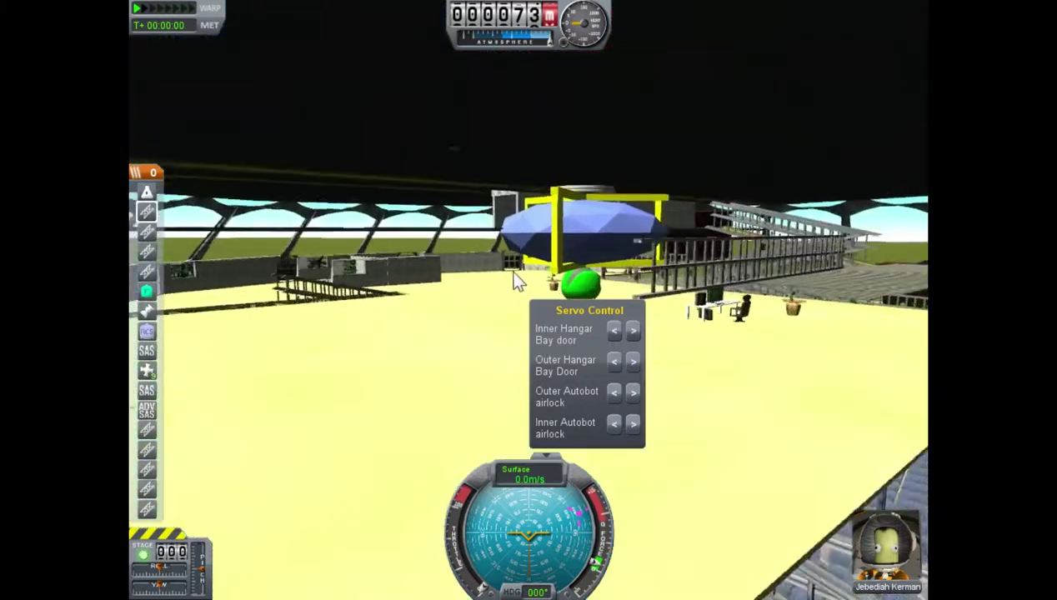
pyautogui.moveTo(455, 281); pyautogui.dragTo(167, 335, button='right')
pyautogui.moveTo(482, 285); pyautogui.dragTo(386, 362, button='right')
pyautogui.scroll(-4, 401, 291)
pyautogui.scroll(2, 433, 375)
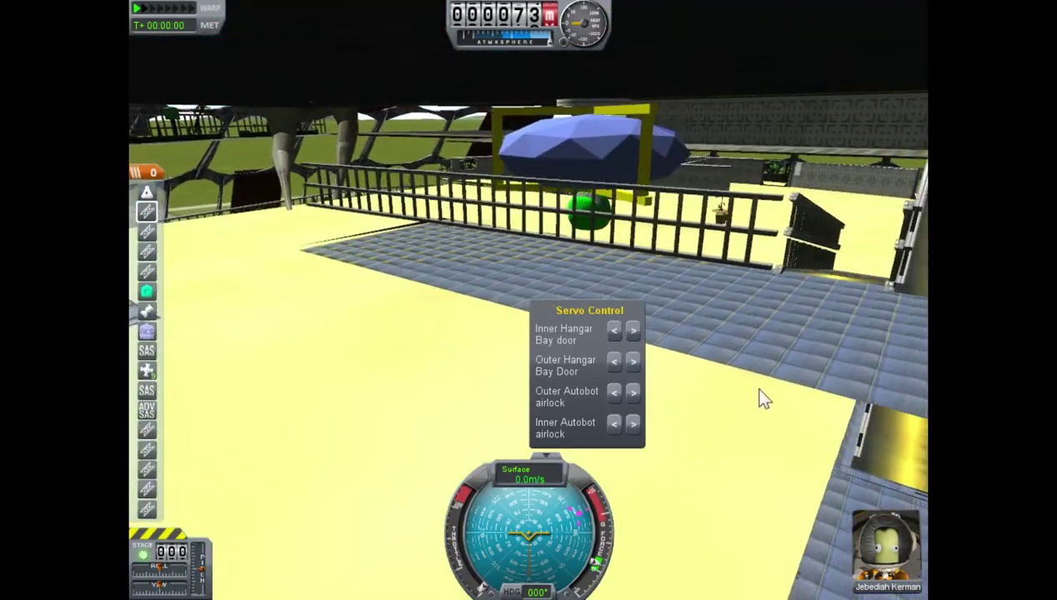
pyautogui.moveTo(749, 394); pyautogui.dragTo(403, 415, button='right')
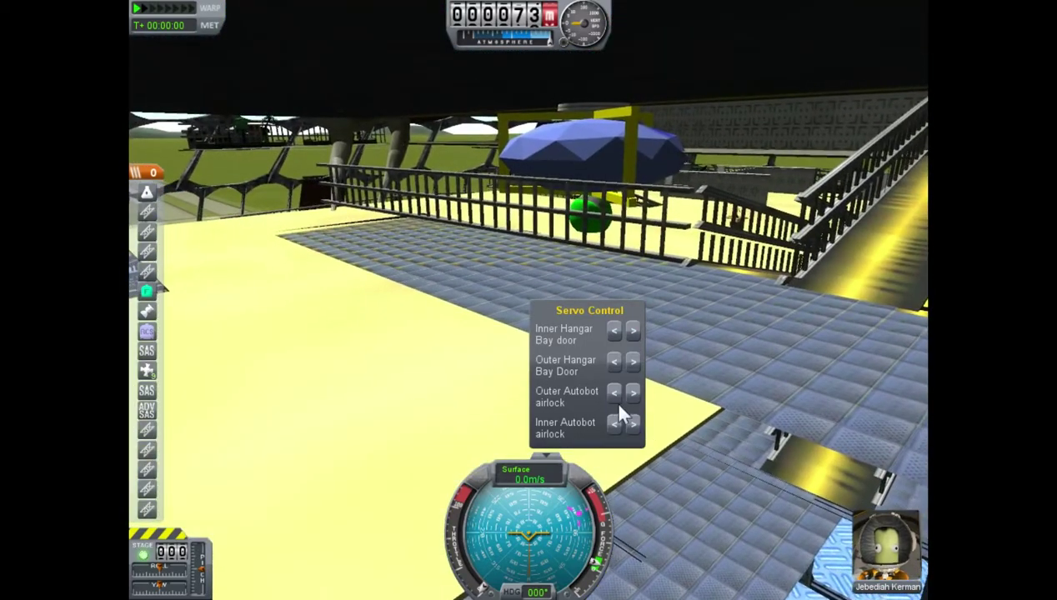
pyautogui.moveTo(618, 414); pyautogui.dragTo(654, 398, button='right')
pyautogui.moveTo(396, 264); pyautogui.dragTo(689, 424, button='right')
pyautogui.scroll(2, 668, 358)
pyautogui.scroll(-3, 668, 358)
pyautogui.moveTo(233, 443); pyautogui.dragTo(715, 434, button='right')
pyautogui.moveTo(606, 347); pyautogui.dragTo(250, 342, button='right')
pyautogui.moveTo(386, 443); pyautogui.dragTo(580, 400, button='right')
# - Move the Servo Control window clear of the view and inspect the planter level and the struts beside the hangar
pyautogui.moveTo(150, 94); pyautogui.dragTo(472, 94)
pyautogui.moveTo(665, 307); pyautogui.dragTo(519, 355, button='right')
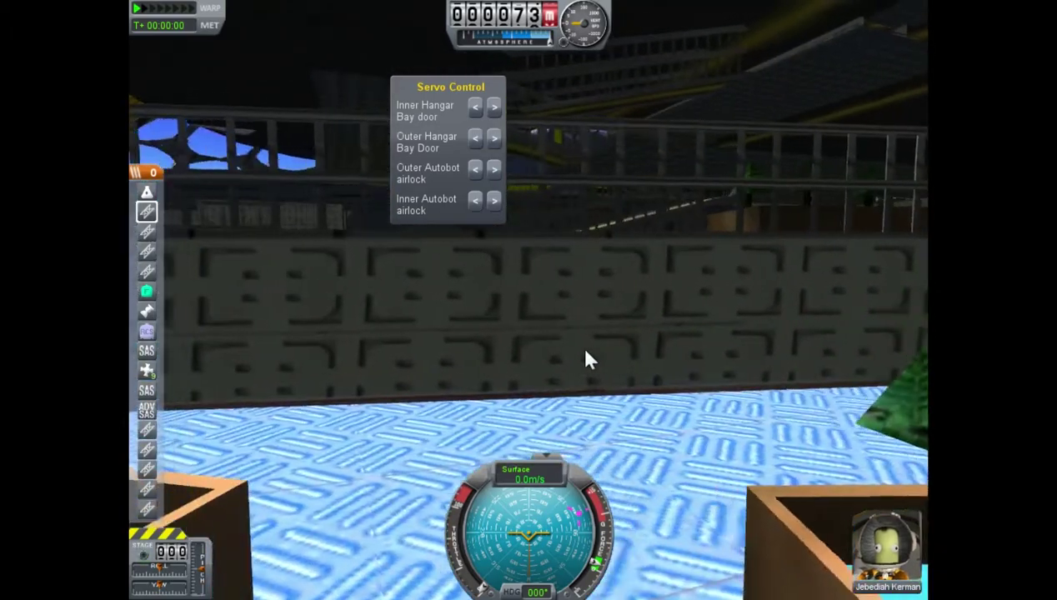
pyautogui.moveTo(586, 359); pyautogui.dragTo(568, 401, button='right')
pyautogui.moveTo(444, 409); pyautogui.dragTo(609, 392, button='right')
pyautogui.scroll(4, 357, 383)
pyautogui.moveTo(640, 331); pyautogui.dragTo(489, 438, button='right')
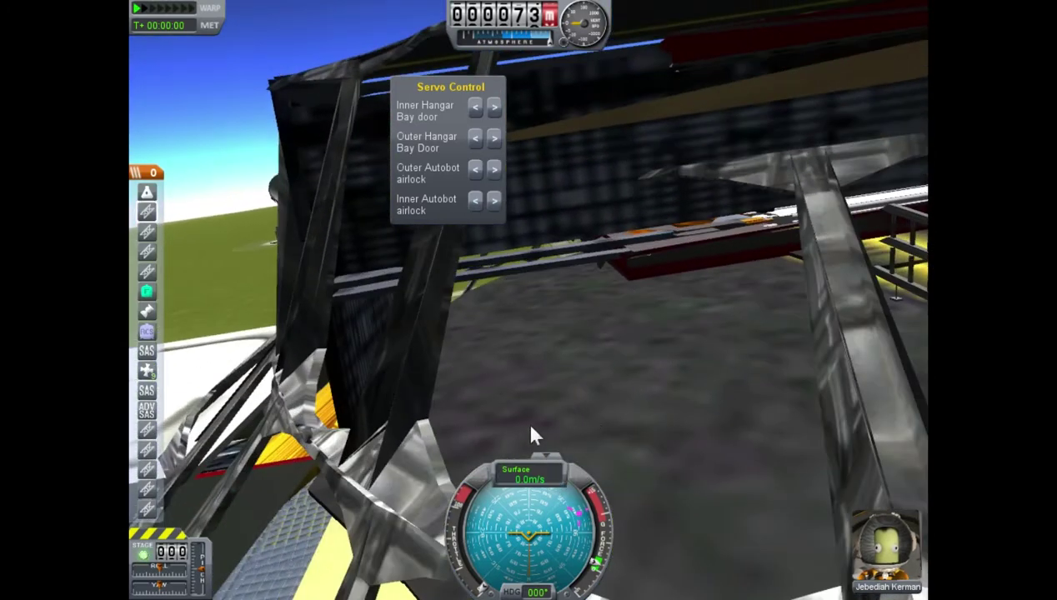
pyautogui.moveTo(556, 442); pyautogui.dragTo(471, 451, button='right')
pyautogui.moveTo(600, 365); pyautogui.dragTo(635, 419, button='right')
# - Inspect the interior's stairs, potted plants and furnished area on the yellow floor
pyautogui.scroll(5, 516, 403)
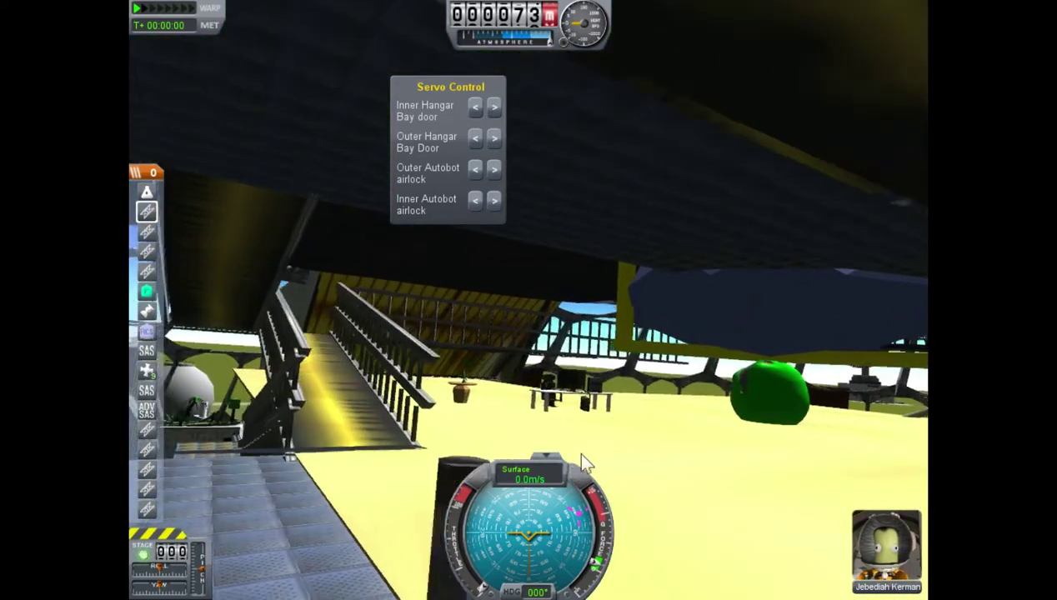
pyautogui.moveTo(583, 464); pyautogui.dragTo(532, 450, button='right')
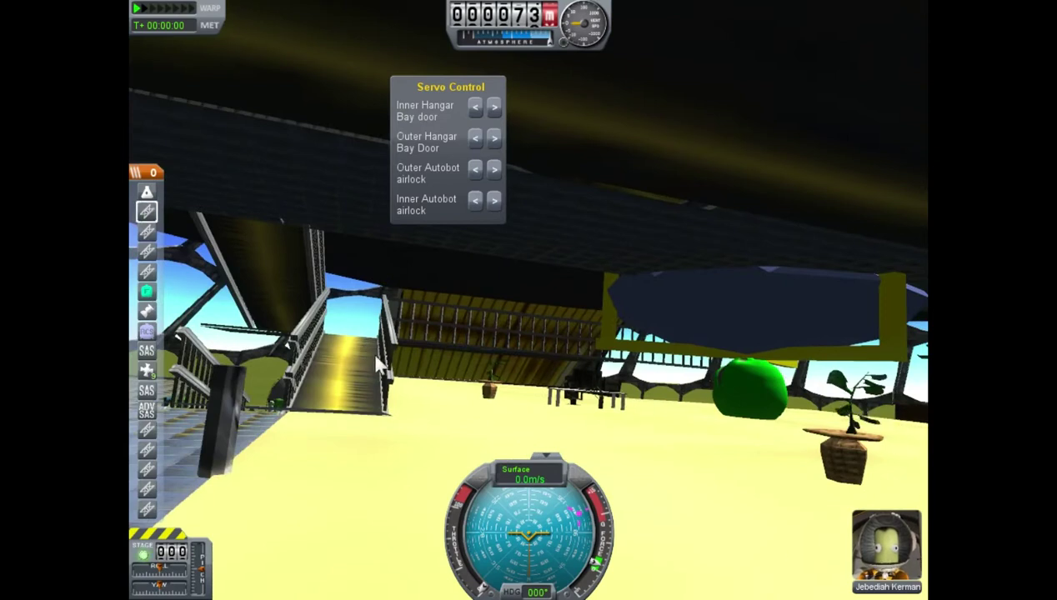
pyautogui.moveTo(373, 366); pyautogui.dragTo(491, 417, button='right')
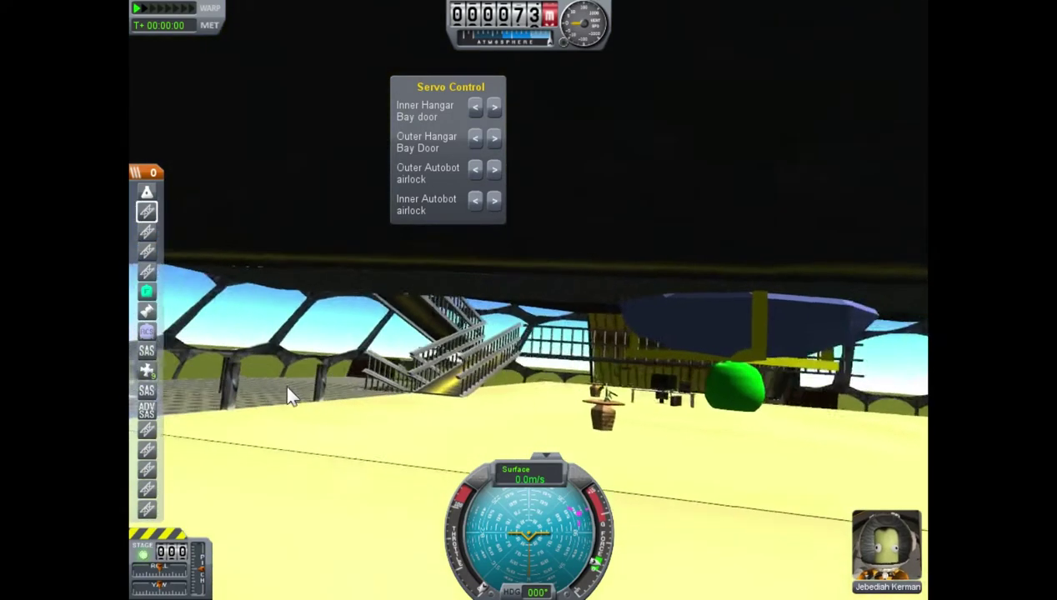
pyautogui.moveTo(481, 456); pyautogui.dragTo(175, 502, button='right')
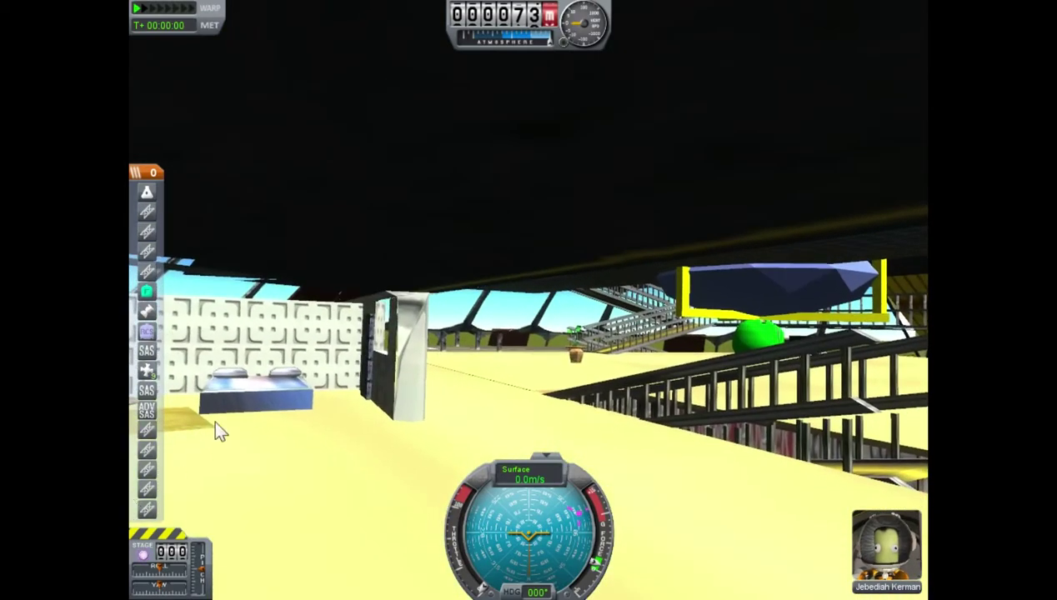
pyautogui.moveTo(218, 421); pyautogui.dragTo(632, 432, button='right')
pyautogui.scroll(-2, 693, 476)
pyautogui.moveTo(549, 419); pyautogui.dragTo(193, 393, button='right')
# - Examine the dome's exterior frame around the horned skull and along the opposite side of the roof edge
pyautogui.scroll(-5, 401, 484)
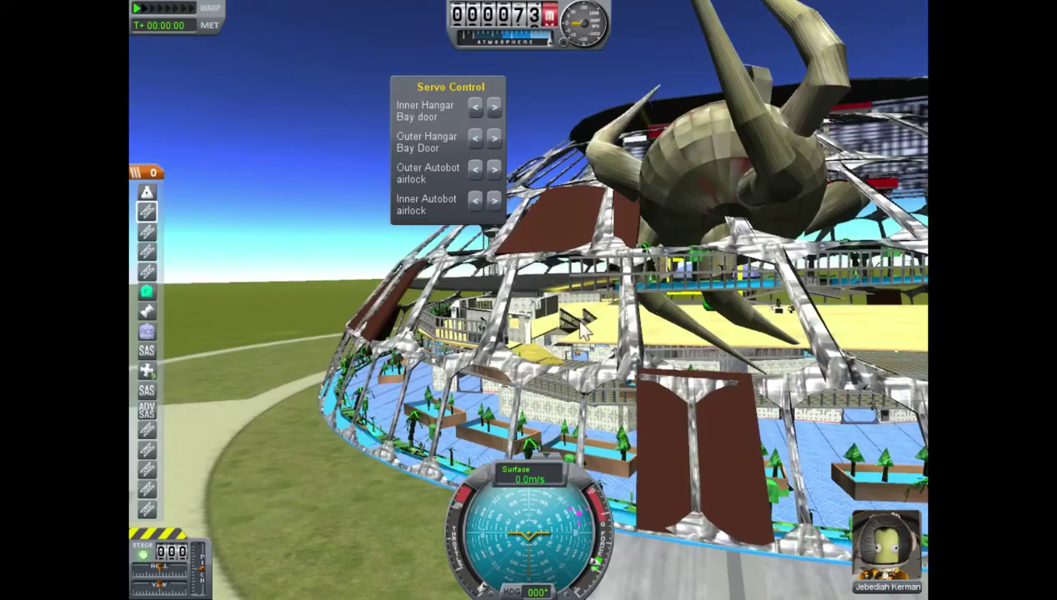
pyautogui.moveTo(580, 321); pyautogui.dragTo(597, 218, button='right')
pyautogui.scroll(4, 540, 318)
pyautogui.scroll(-3, 542, 326)
pyautogui.moveTo(542, 326); pyautogui.dragTo(635, 376, button='right')
pyautogui.scroll(-3, 539, 354)
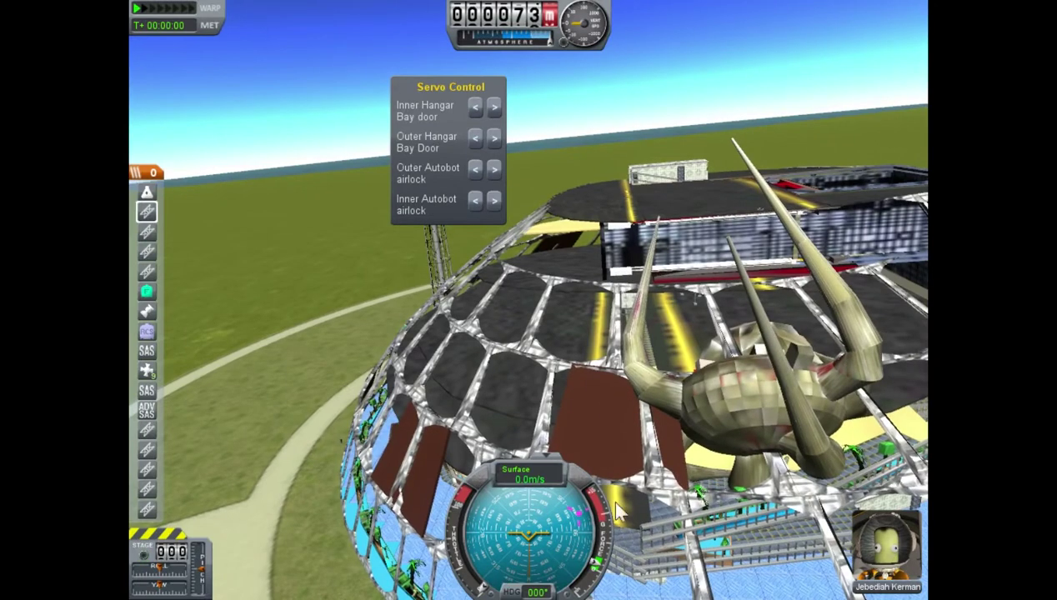
pyautogui.scroll(-3, 883, 475)
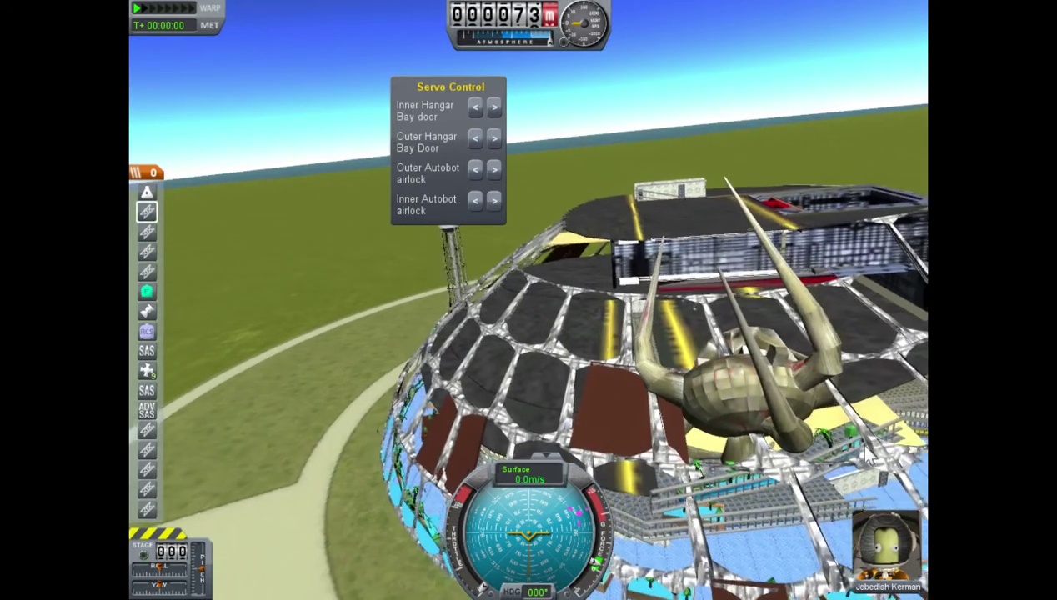
pyautogui.moveTo(884, 475); pyautogui.dragTo(498, 334, button='right')
pyautogui.scroll(-3, 453, 340)
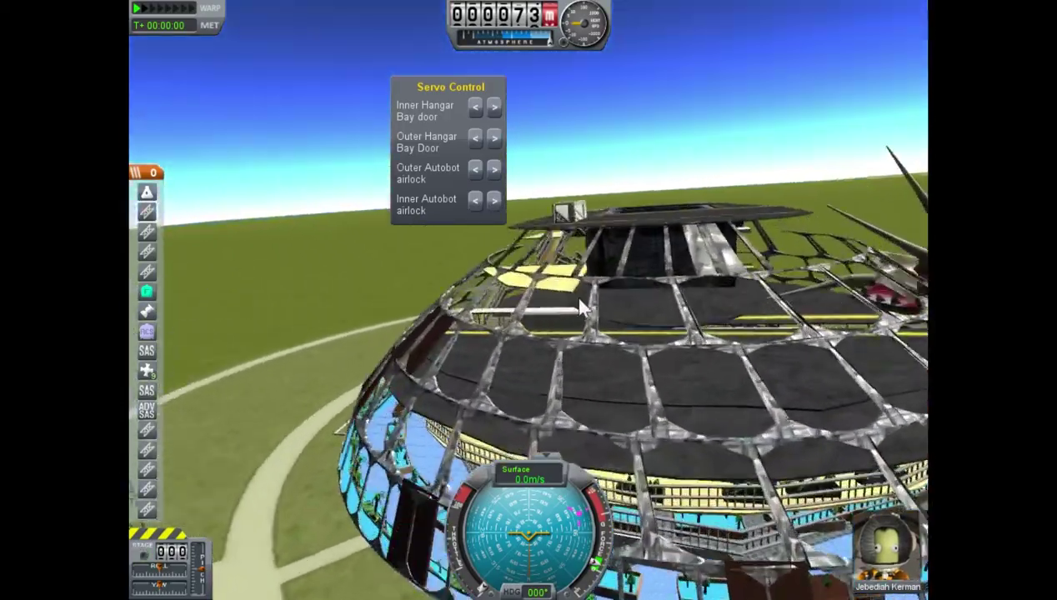
pyautogui.scroll(3, 562, 296)
pyautogui.scroll(-4, 583, 258)
pyautogui.scroll(3, 516, 333)
pyautogui.scroll(-2, 497, 334)
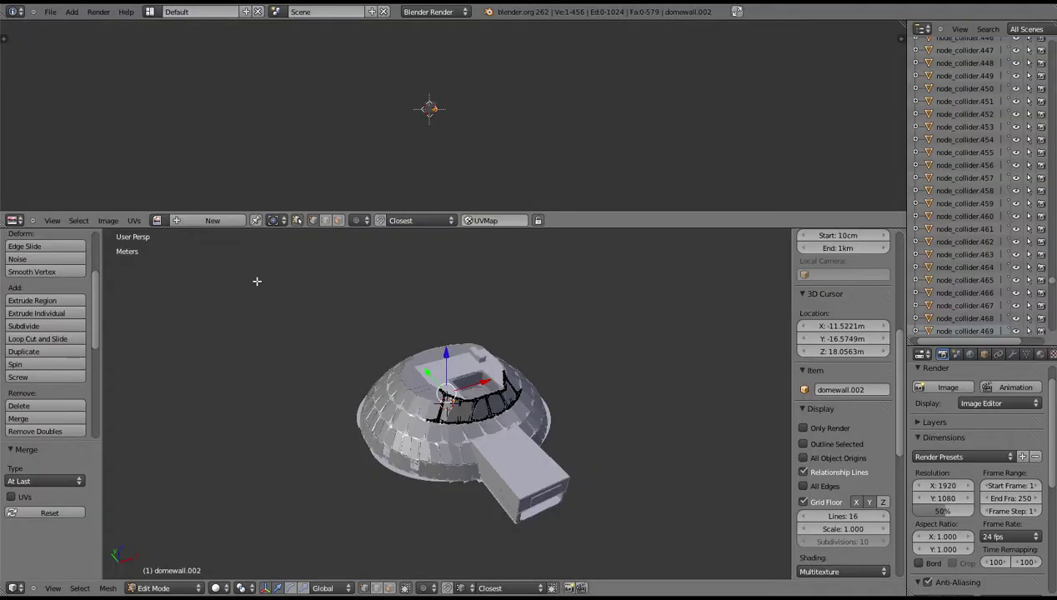
# - Switch to Blender, deselect all of domewall.002's mesh and place the 3D cursor outside the dome at X -43.4964 m
pyautogui.scroll(3, 316, 418)
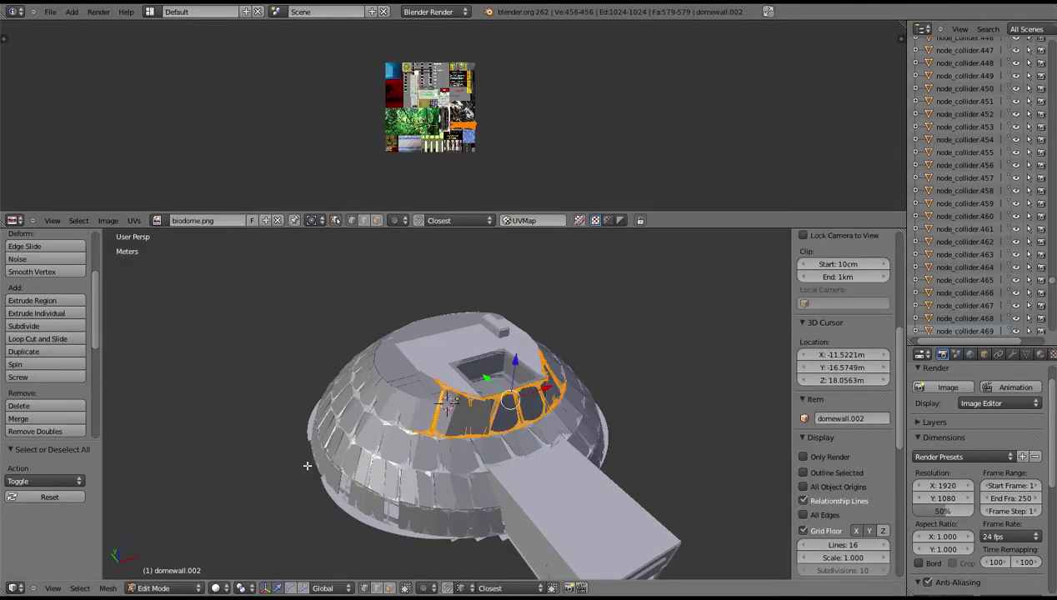
pyautogui.press('a')
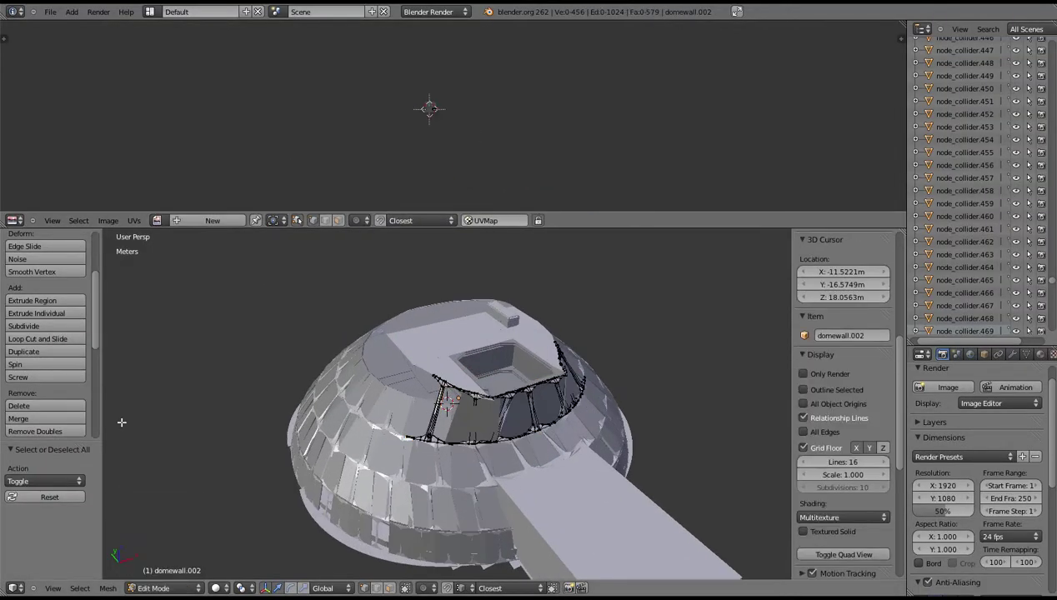
pyautogui.click(205, 406)
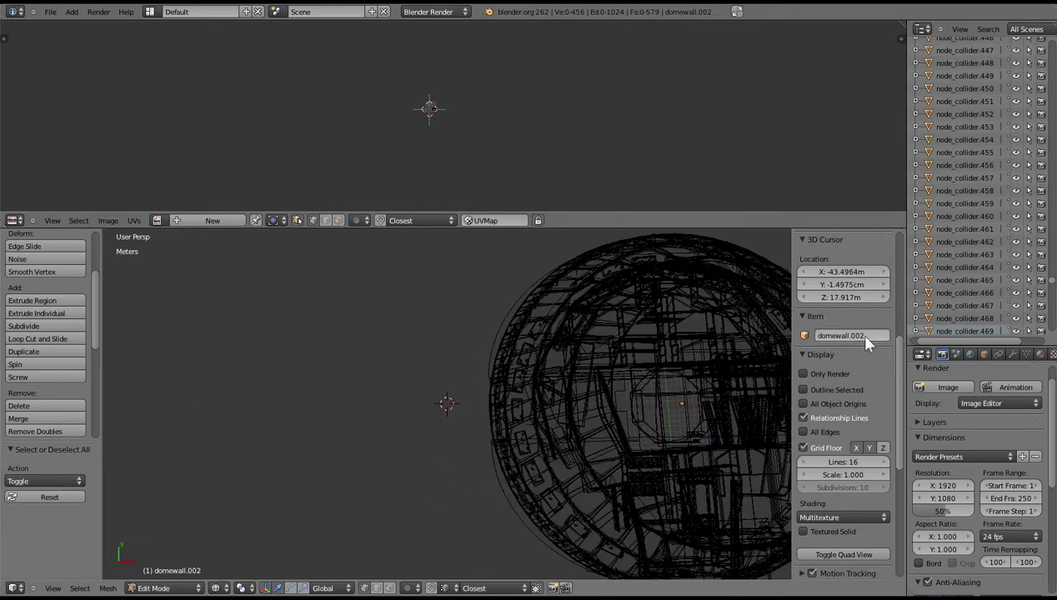
# - Move the 3D cursor along the X axis into the dome, to X 7.5036 m
pyautogui.scroll(-2, 864, 337)
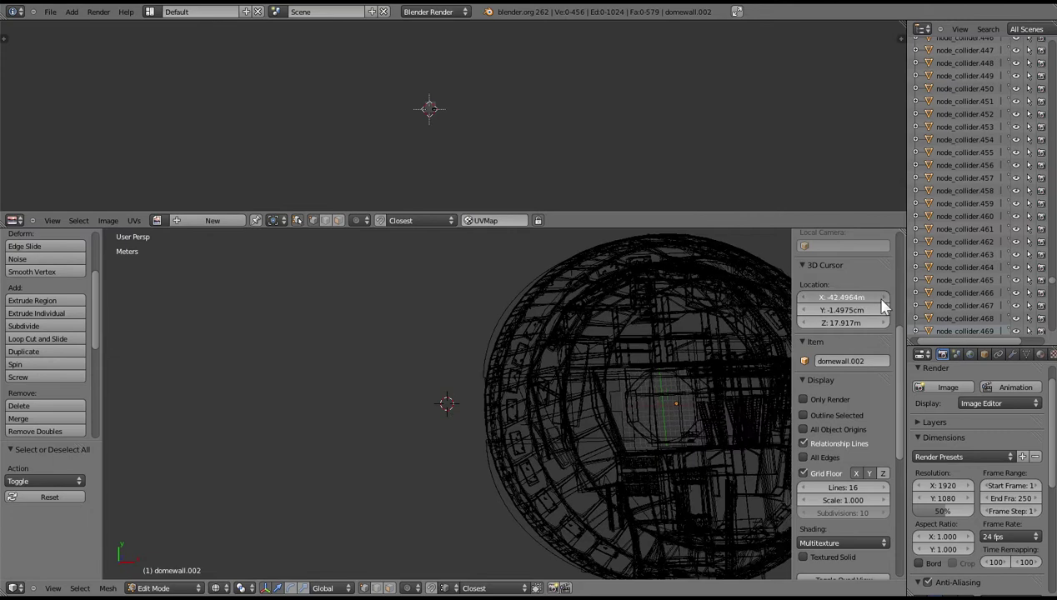
pyautogui.click(881, 300)
pyautogui.click(880, 299)
pyautogui.click(881, 300)
pyautogui.click(882, 299)
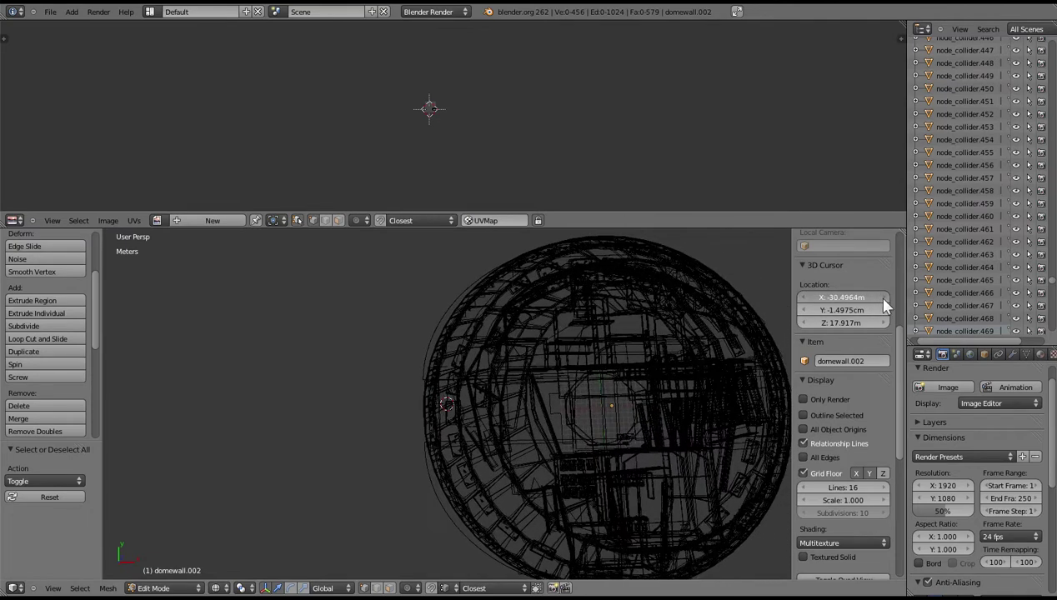
pyautogui.click(882, 298)
pyautogui.click(882, 299)
pyautogui.click(883, 298)
pyautogui.click(882, 298)
pyautogui.click(883, 299)
pyautogui.click(883, 299)
pyautogui.click(882, 298)
pyautogui.click(882, 298)
pyautogui.keyDown('ctrl'); pyautogui.scroll(10, 885, 301); pyautogui.keyUp('ctrl')
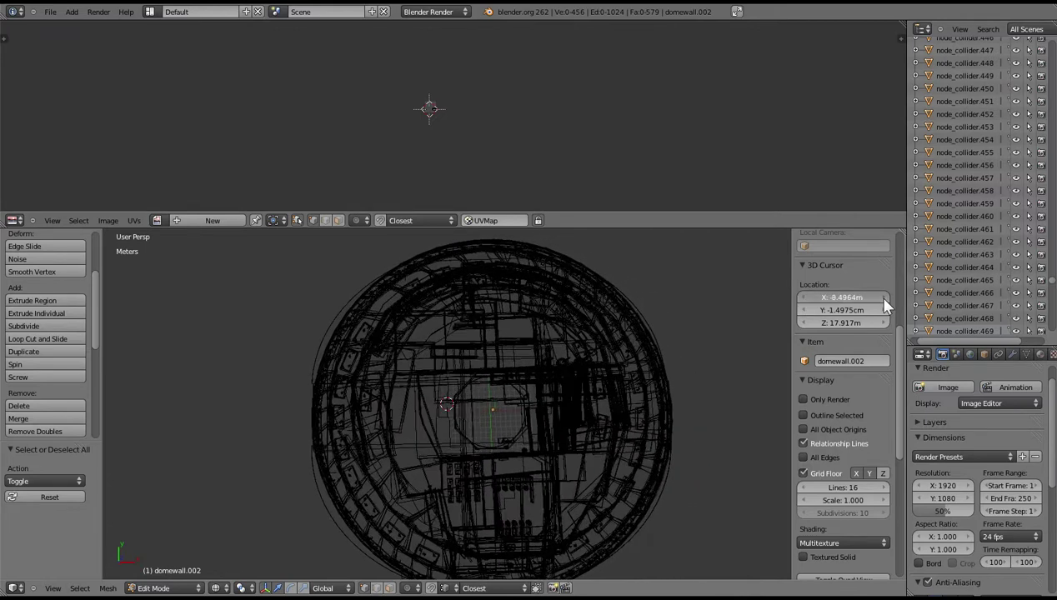
pyautogui.keyDown('ctrl'); pyautogui.scroll(3, 885, 305); pyautogui.keyUp('ctrl')
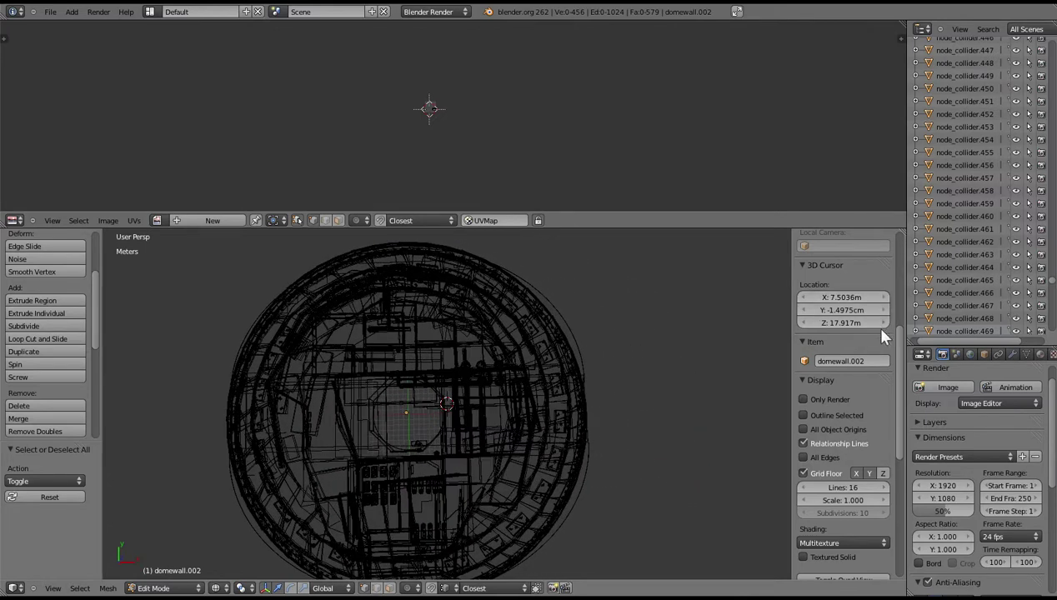
# - Lower the 3D cursor to Z 91.6979 cm and show the interior passage in solid shading
pyautogui.keyDown('ctrl'); pyautogui.scroll(1, 874, 321); pyautogui.keyUp('ctrl')
pyautogui.keyDown('ctrl'); pyautogui.scroll(-12, 803, 322); pyautogui.keyUp('ctrl')
pyautogui.keyDown('ctrl'); pyautogui.scroll(-6, 803, 324); pyautogui.keyUp('ctrl')
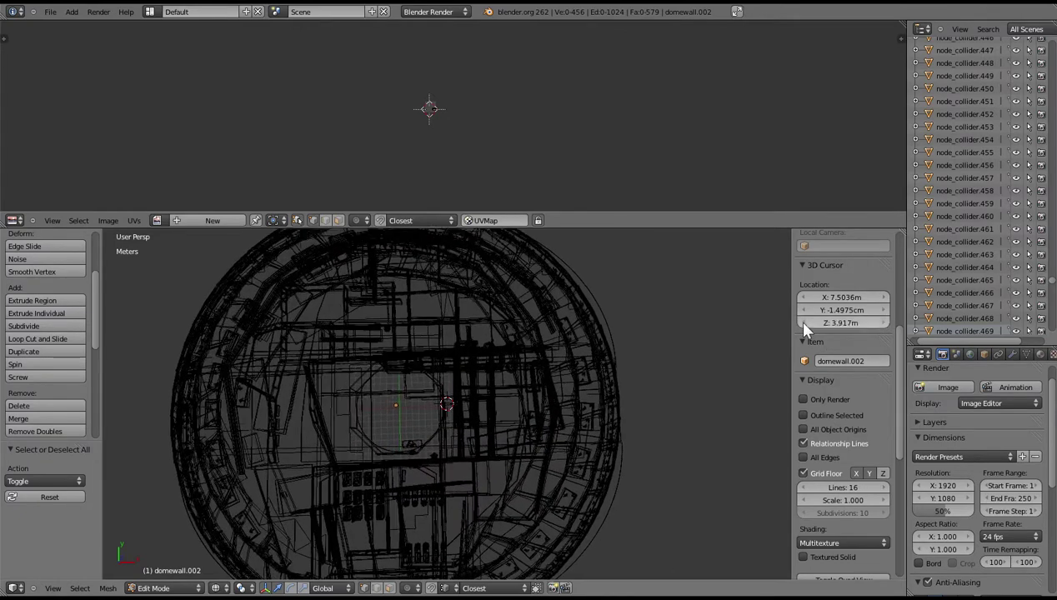
pyautogui.moveTo(478, 351)
pyautogui.mouseDown(button='middle')
pyautogui.moveTo(441, 380)
pyautogui.moveTo(205, 338)
pyautogui.moveTo(197, 280)
pyautogui.moveTo(217, 278)
pyautogui.moveTo(377, 366)
pyautogui.moveTo(427, 379)
pyautogui.moveTo(377, 371)
pyautogui.moveTo(465, 359)
pyautogui.moveTo(349, 373)
pyautogui.moveTo(384, 377)
pyautogui.moveTo(370, 366)
pyautogui.moveTo(364, 432)
pyautogui.moveTo(403, 382)
pyautogui.moveTo(466, 349)
pyautogui.moveTo(454, 391)
pyautogui.moveTo(477, 403)
pyautogui.moveTo(479, 394)
pyautogui.moveTo(394, 404)
pyautogui.moveTo(419, 383)
pyautogui.moveTo(414, 395)
pyautogui.mouseUp(button='middle')
pyautogui.press('z')
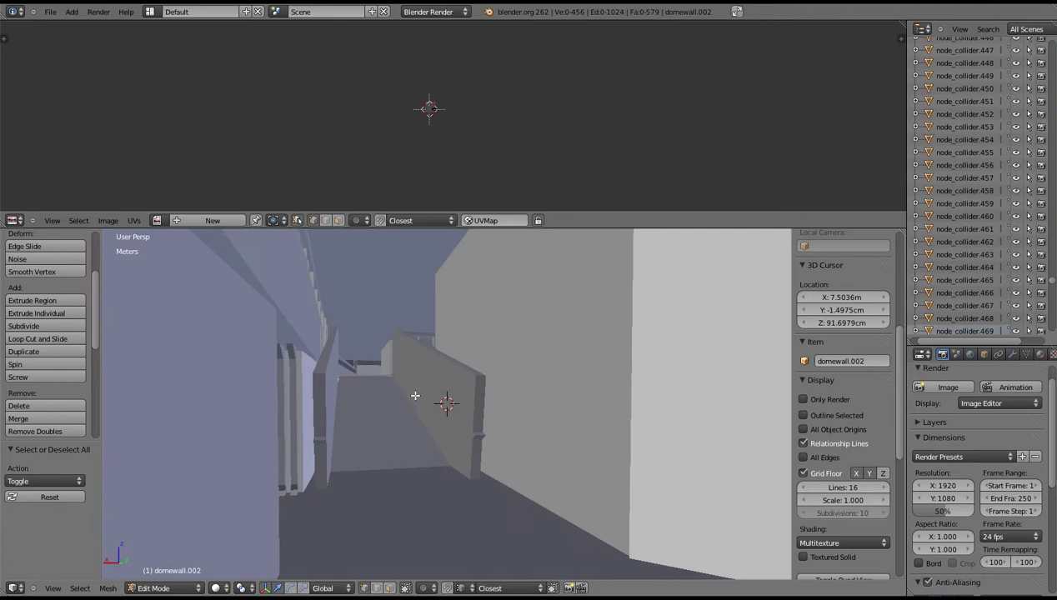
# - Change to Object Mode and place the 3D cursor on the passage floor at X 8.8592 m, Y -34.1547 cm, Z -40.5394 cm
pyautogui.click(158, 589)
pyautogui.click(160, 574)
pyautogui.click(346, 498)
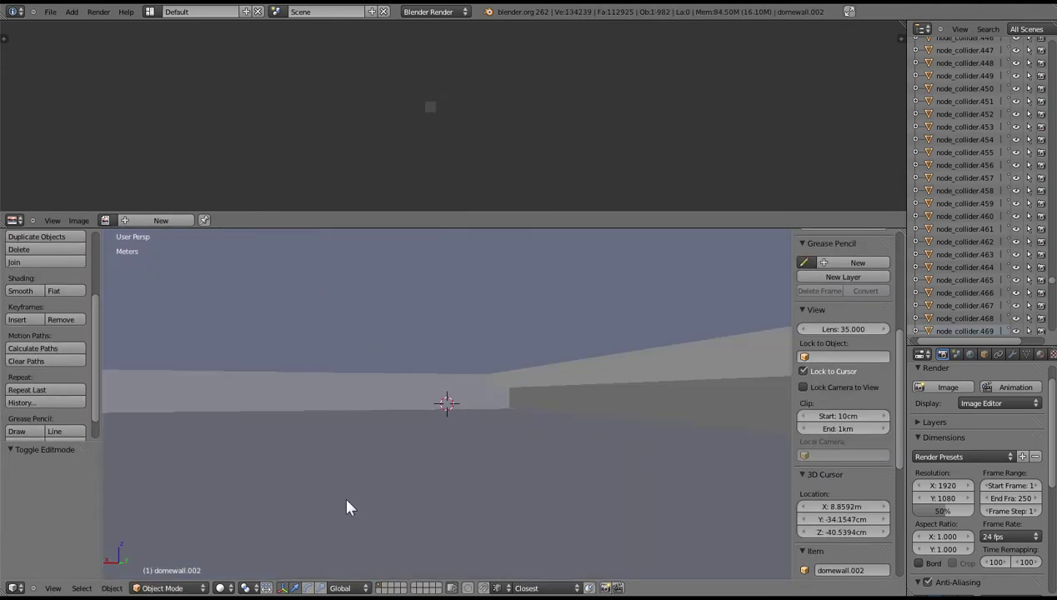
pyautogui.moveTo(347, 498)
pyautogui.mouseDown(button='middle')
pyautogui.moveTo(408, 477)
pyautogui.moveTo(421, 478)
pyautogui.moveTo(412, 491)
pyautogui.moveTo(458, 479)
pyautogui.moveTo(438, 496)
pyautogui.moveTo(455, 482)
pyautogui.moveTo(448, 460)
pyautogui.moveTo(446, 469)
pyautogui.mouseUp(button='middle')
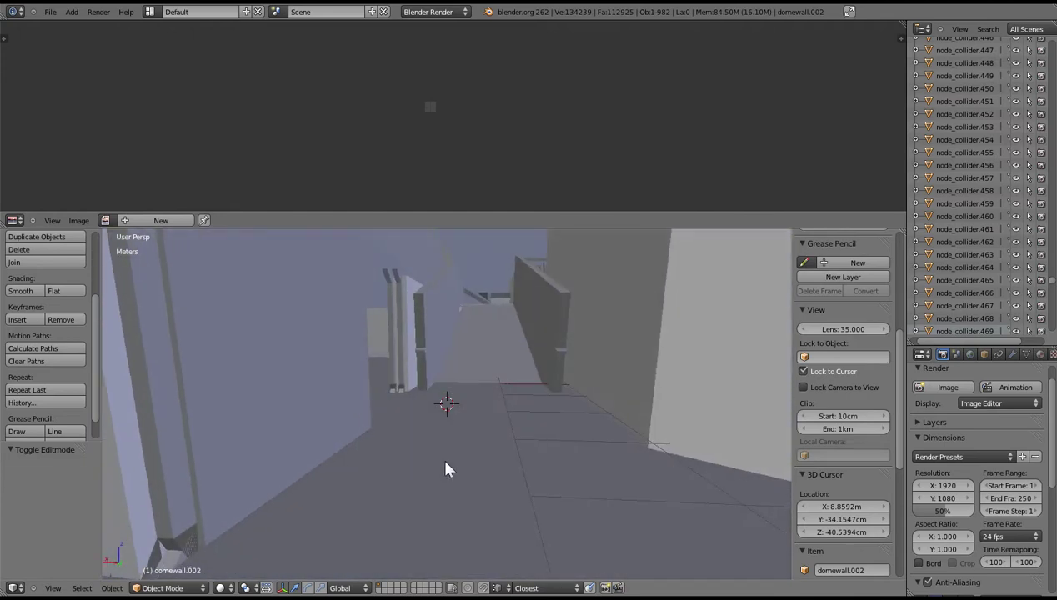
# - Show the passage in wireframe and identify the railing colliders on both sides by selecting node_collider.231 and node_collider.230
pyautogui.press('z')
pyautogui.moveTo(440, 408); pyautogui.dragTo(440, 421, button='middle')
pyautogui.rightClick(427, 392)
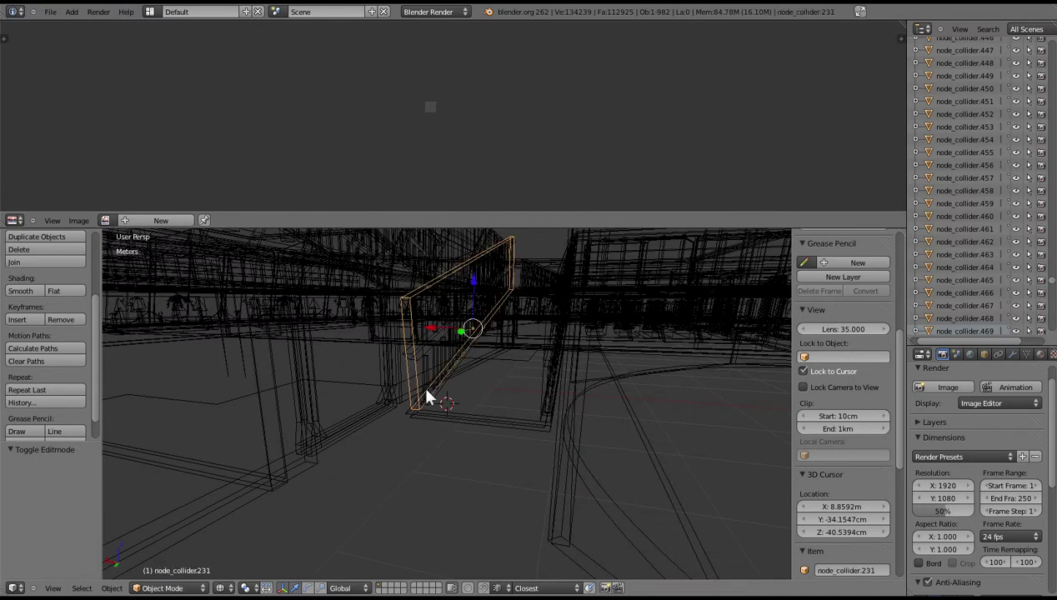
pyautogui.moveTo(426, 398); pyautogui.dragTo(445, 398, button='middle')
pyautogui.rightClick(550, 373)
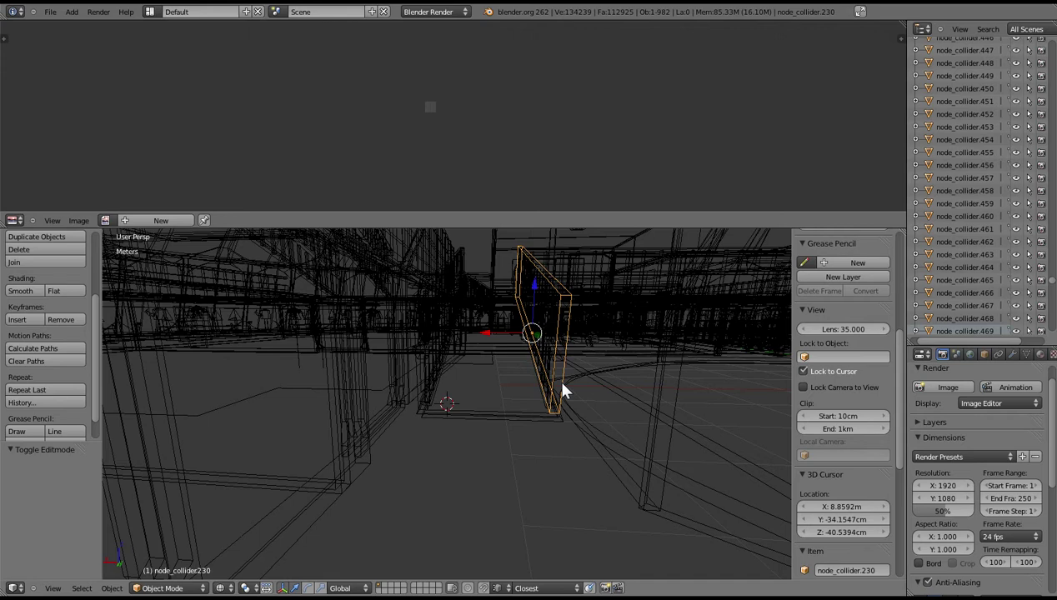
pyautogui.moveTo(563, 390); pyautogui.dragTo(544, 403, button='middle')
# - Select railing.001 along the passage and open its mesh in Edit Mode
pyautogui.rightClick(370, 372)
pyautogui.rightClick(404, 330)
pyautogui.press('z')
pyautogui.scroll(-1, 488, 340)
pyautogui.press('z')
pyautogui.moveTo(489, 339); pyautogui.dragTo(407, 370, button='middle')
pyautogui.click(171, 588)
pyautogui.click(166, 563)
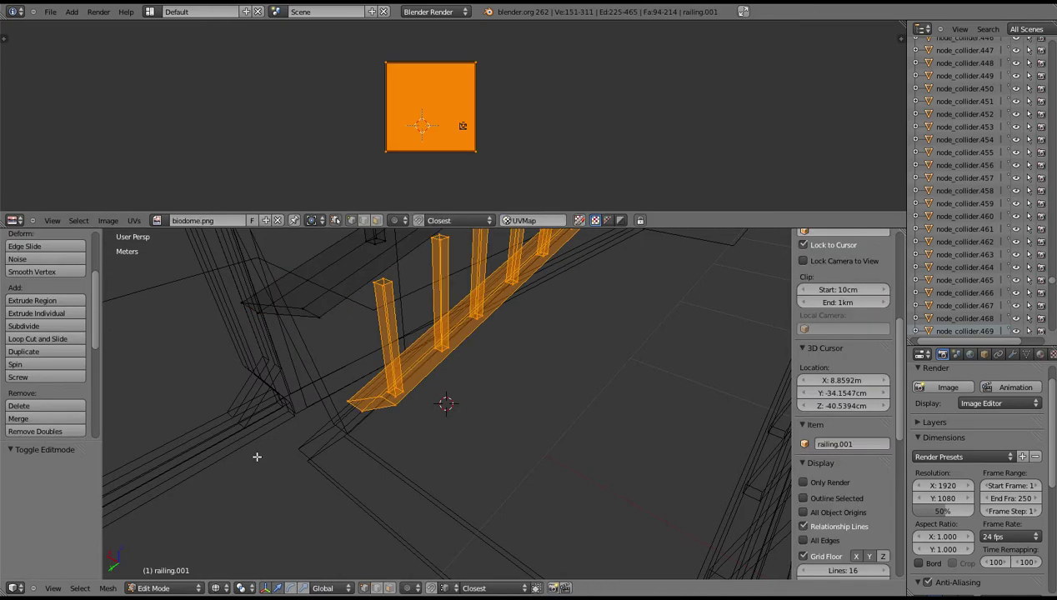
# - Clear the mesh selection and box-select the top vertices of the first five posts of railing.001
pyautogui.moveTo(392, 316); pyautogui.dragTo(390, 293, button='middle')
pyautogui.press('a')
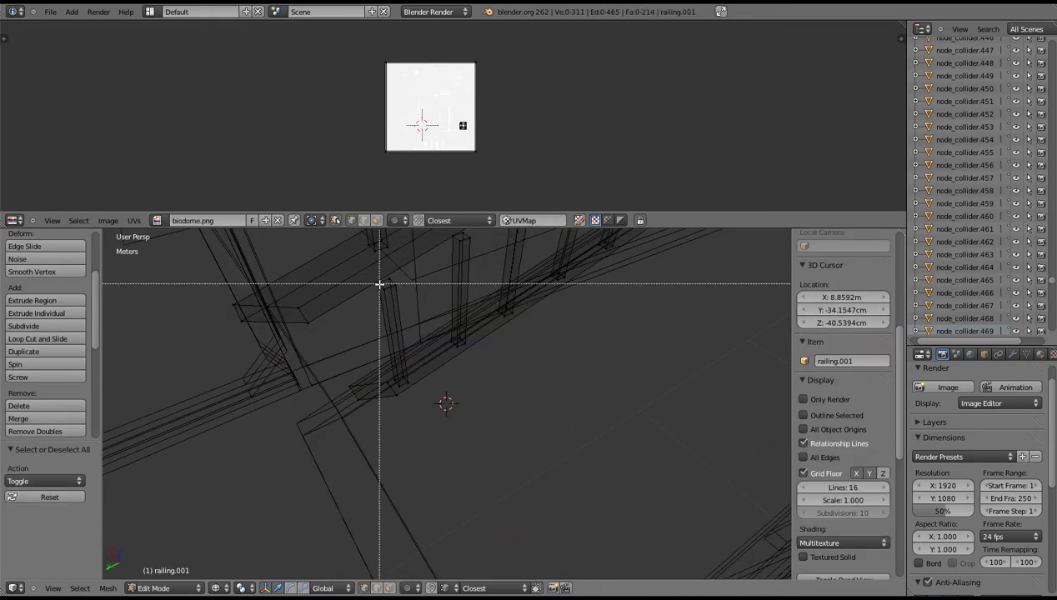
pyautogui.moveTo(373, 278); pyautogui.dragTo(410, 304)
pyautogui.moveTo(441, 274); pyautogui.dragTo(484, 260, button='middle')
pyautogui.press('b')
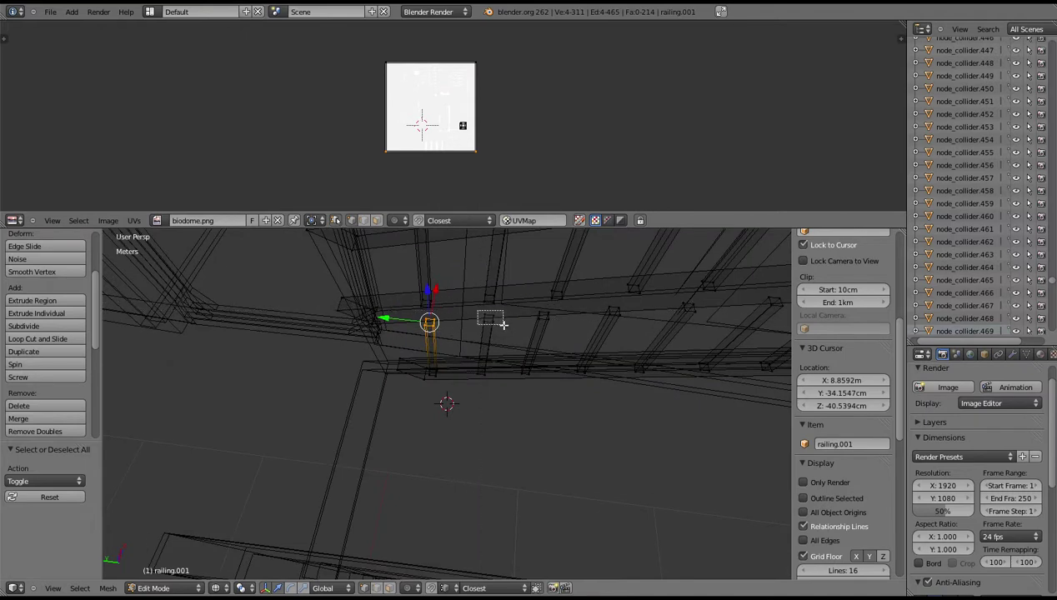
pyautogui.moveTo(604, 300); pyautogui.dragTo(608, 308)
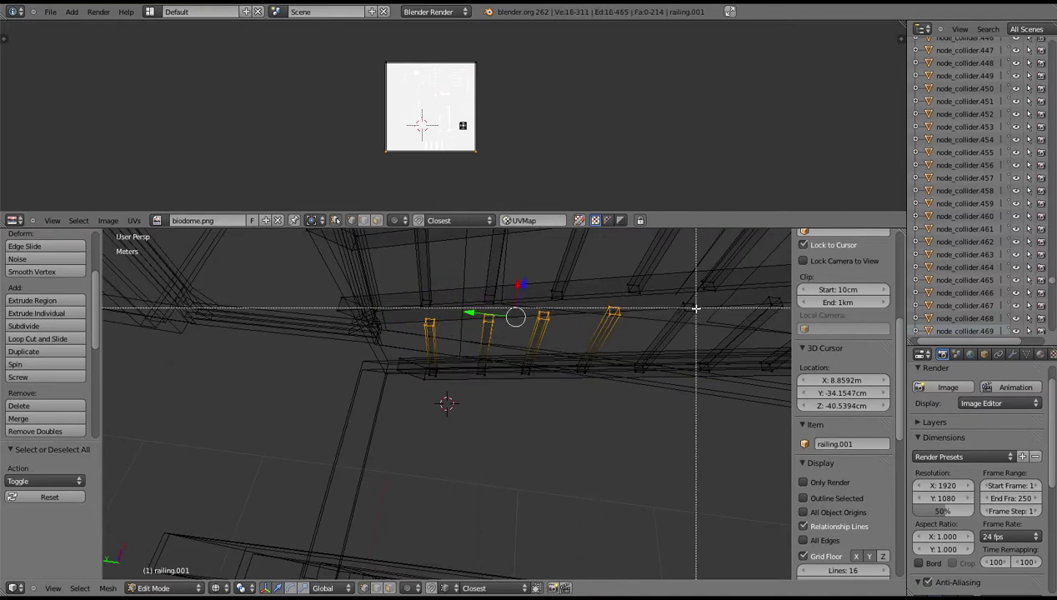
pyautogui.moveTo(678, 301); pyautogui.dragTo(684, 308)
# - Add the top vertices of the sixth to tenth railing posts to the selection
pyautogui.moveTo(711, 319); pyautogui.dragTo(656, 285, button='middle')
pyautogui.press('b')
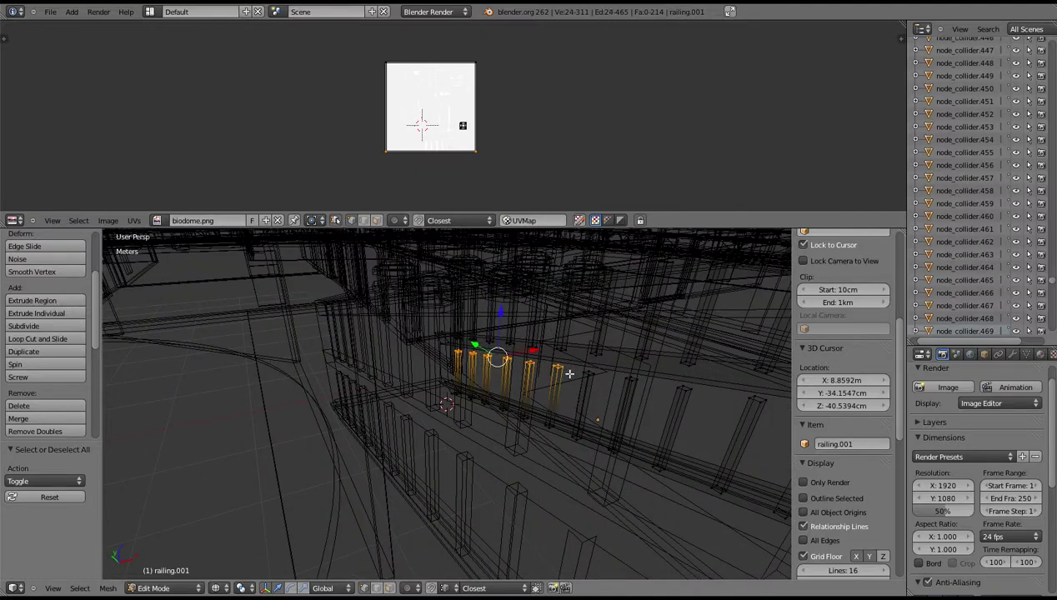
pyautogui.press('b')
pyautogui.press('b')
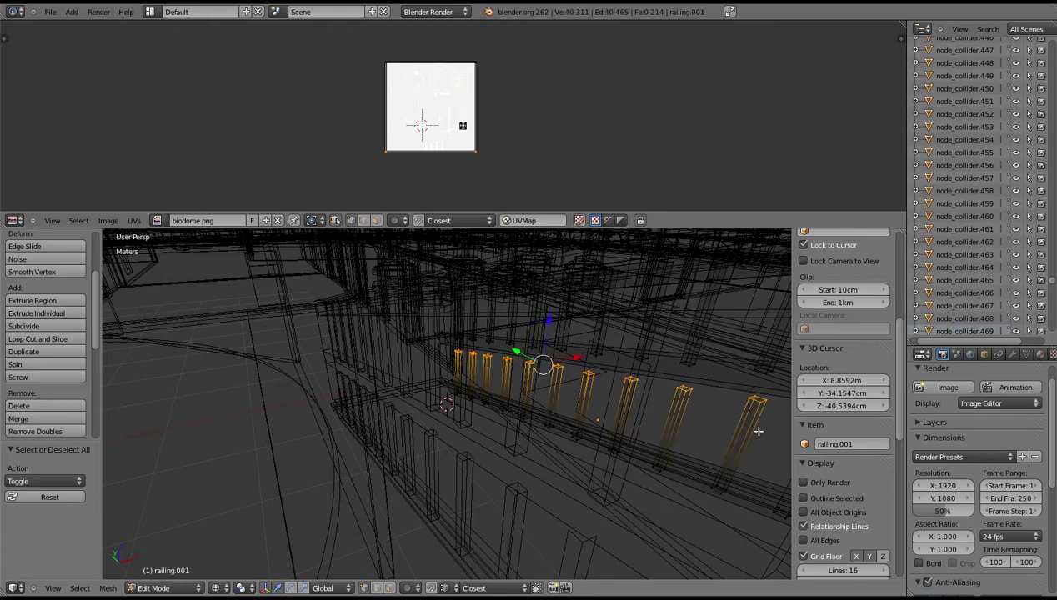
# - Extend the selection with the top vertices of the next three posts beyond the tenth
pyautogui.moveTo(758, 431); pyautogui.dragTo(687, 441, button='middle')
pyautogui.press('b')
pyautogui.moveTo(649, 397); pyautogui.dragTo(689, 431)
pyautogui.scroll(-1, 688, 431)
pyautogui.moveTo(688, 432); pyautogui.dragTo(404, 441, button='middle')
pyautogui.press('b')
pyautogui.press('Escape')
pyautogui.click(587, 399)
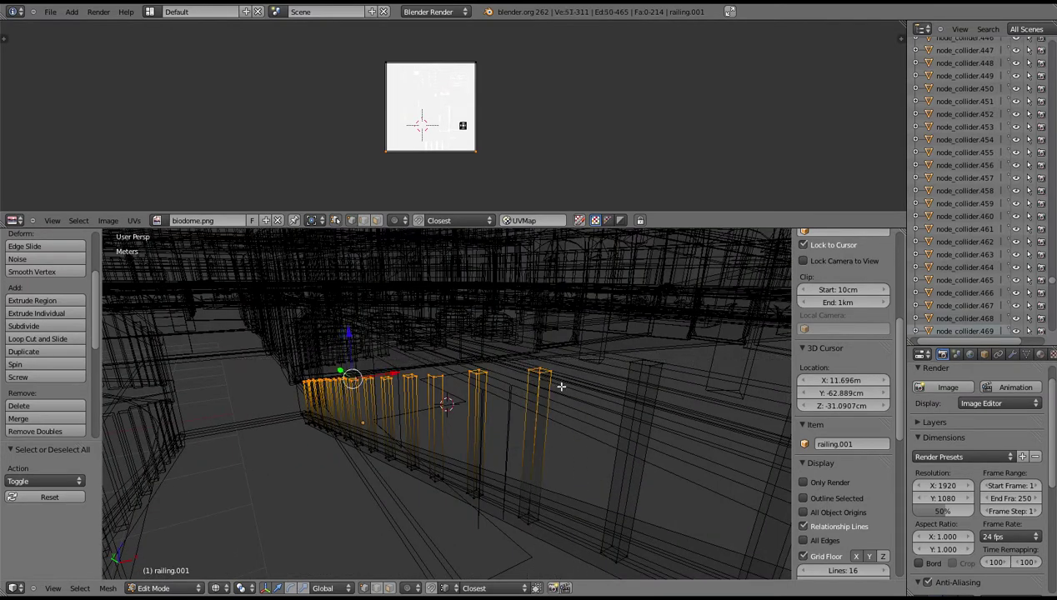
# - Box-select the top vertices of the remaining posts up to the far end of railing.001, keeping the earlier selection
pyautogui.moveTo(561, 387); pyautogui.dragTo(527, 417, button='middle')
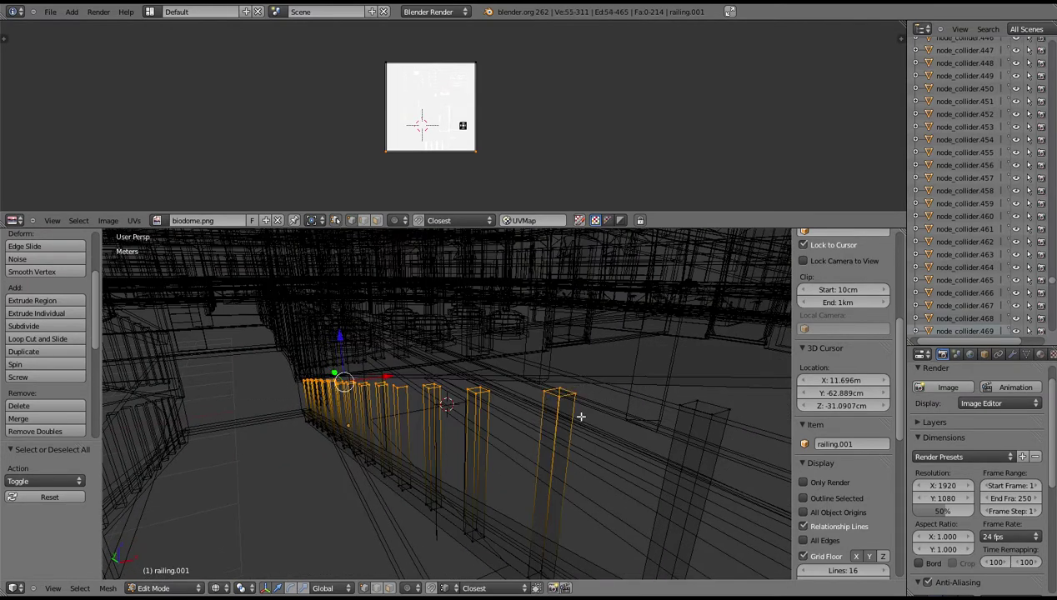
pyautogui.press('b')
pyautogui.moveTo(732, 433); pyautogui.dragTo(733, 433)
pyautogui.moveTo(732, 433); pyautogui.dragTo(694, 437, button='middle')
pyautogui.press('b')
pyautogui.moveTo(502, 424); pyautogui.dragTo(521, 439)
pyautogui.press('b')
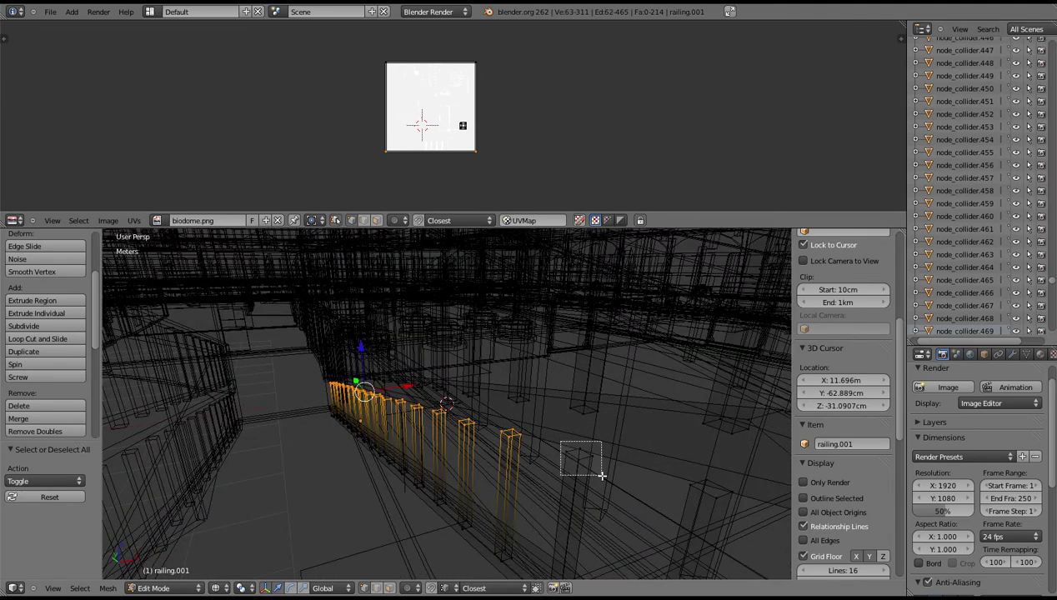
pyautogui.moveTo(603, 475); pyautogui.dragTo(602, 475)
pyautogui.moveTo(602, 475); pyautogui.dragTo(568, 450, button='middle')
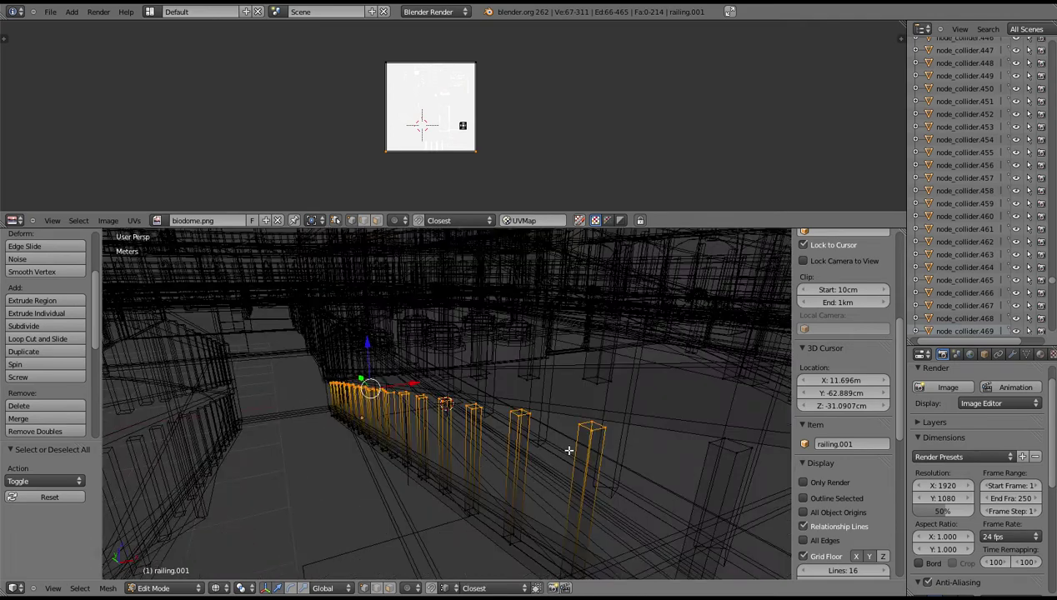
pyautogui.press('b')
pyautogui.moveTo(694, 423); pyautogui.dragTo(745, 460)
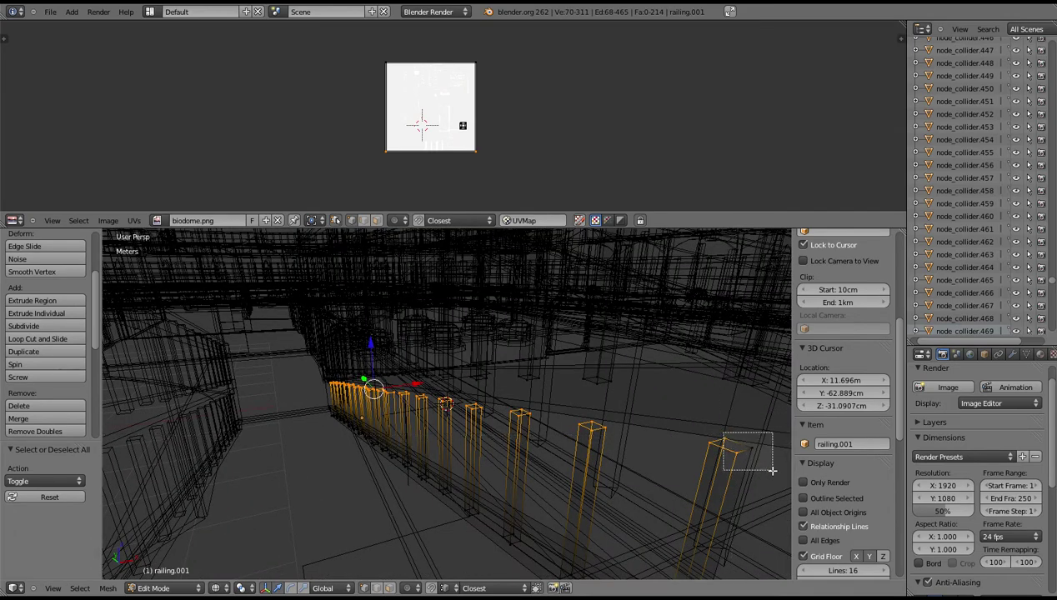
pyautogui.moveTo(756, 475); pyautogui.dragTo(418, 456, button='middle')
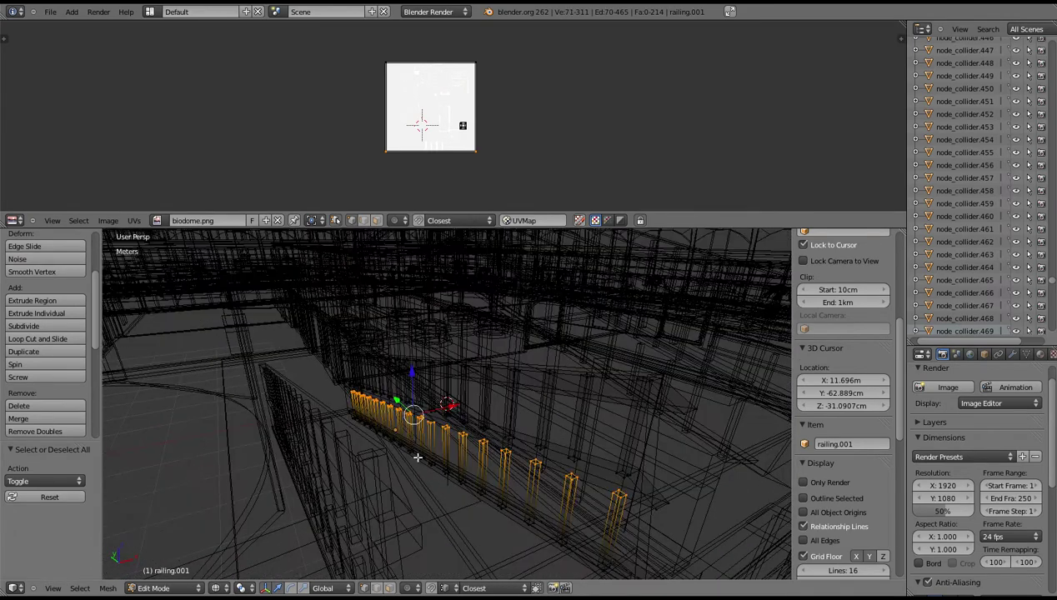
# - Raise the selected post tops about 8.68 cm along the global Z axis
pyautogui.press('g')
pyautogui.press('z')
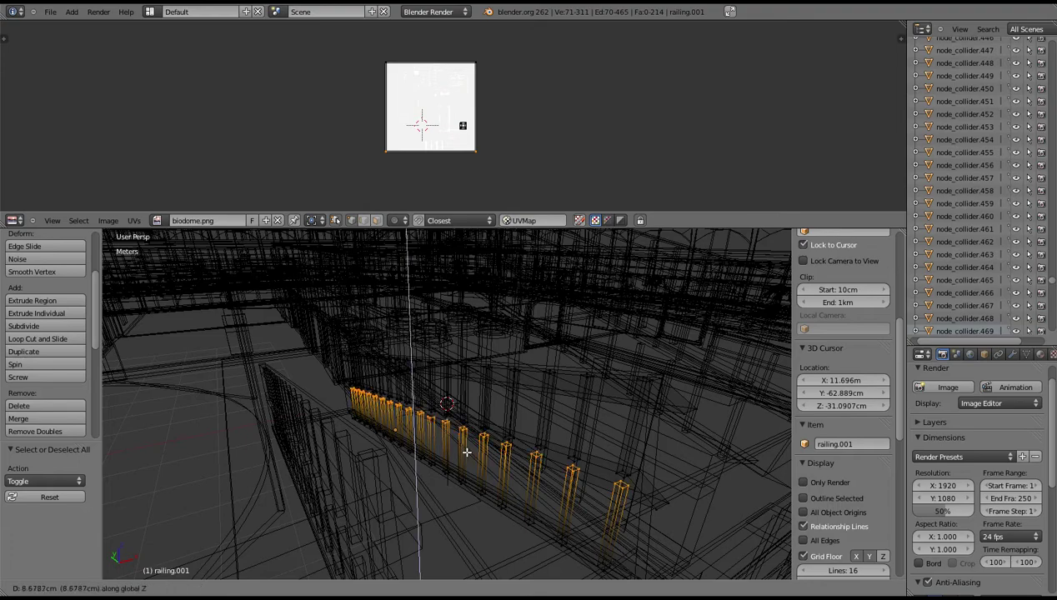
pyautogui.click(467, 452)
pyautogui.moveTo(467, 452); pyautogui.dragTo(492, 429, button='middle')
# - Save the Blender file and export the model as COLLADA over biodome.dae in the biodome parts folder
pyautogui.click(51, 12)
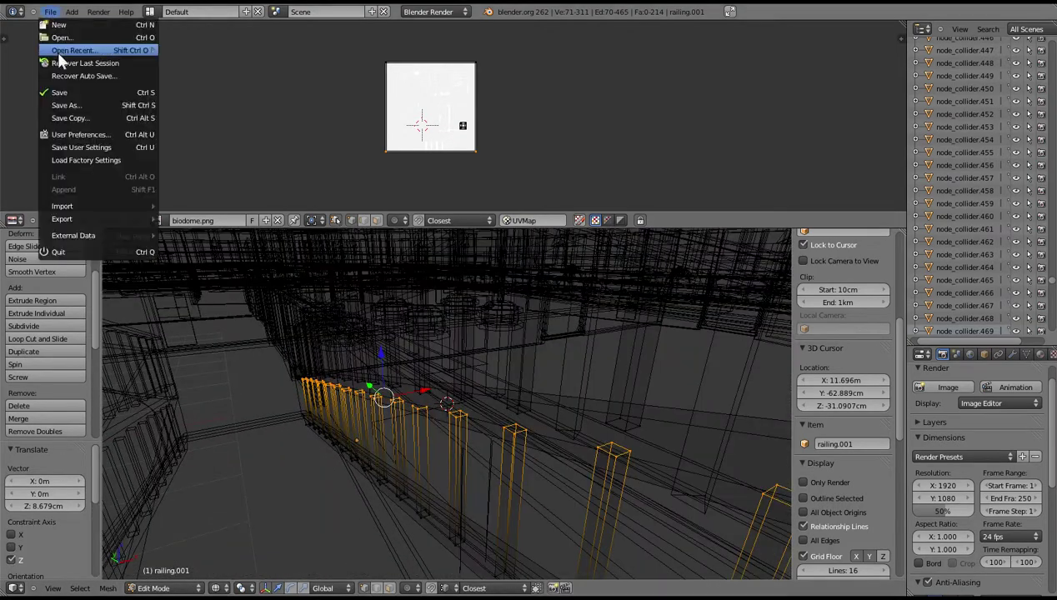
pyautogui.click(59, 90)
pyautogui.click(52, 15)
pyautogui.moveTo(75, 220)
pyautogui.click(190, 219)
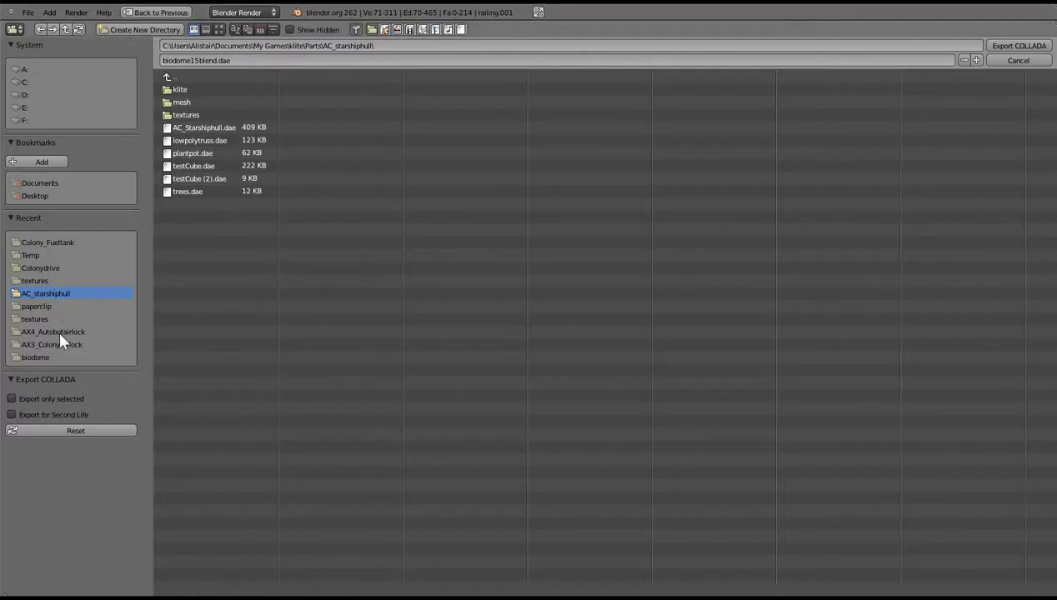
pyautogui.click(37, 358)
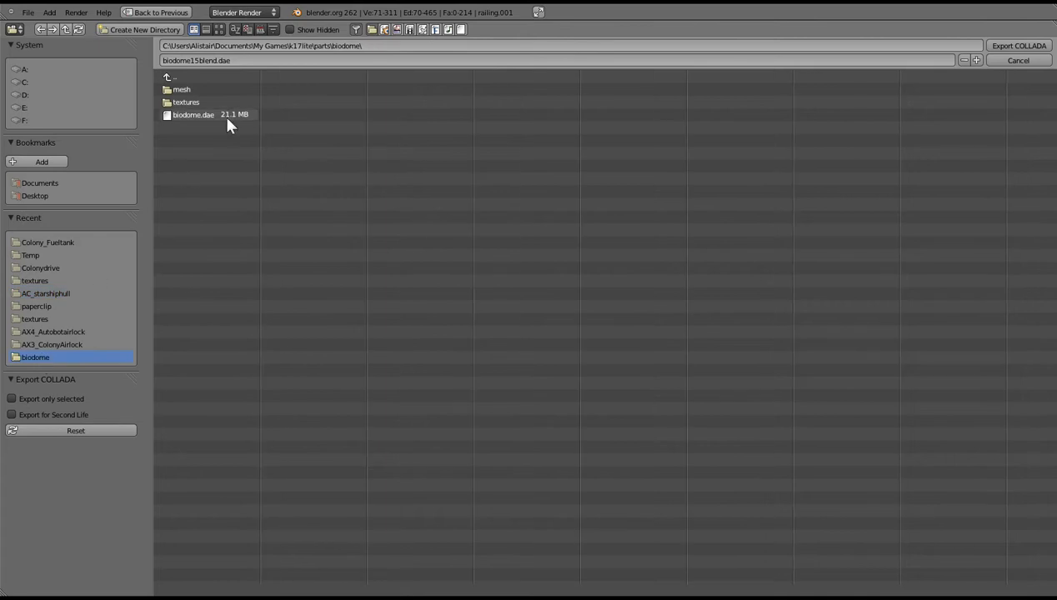
pyautogui.doubleClick(194, 115)
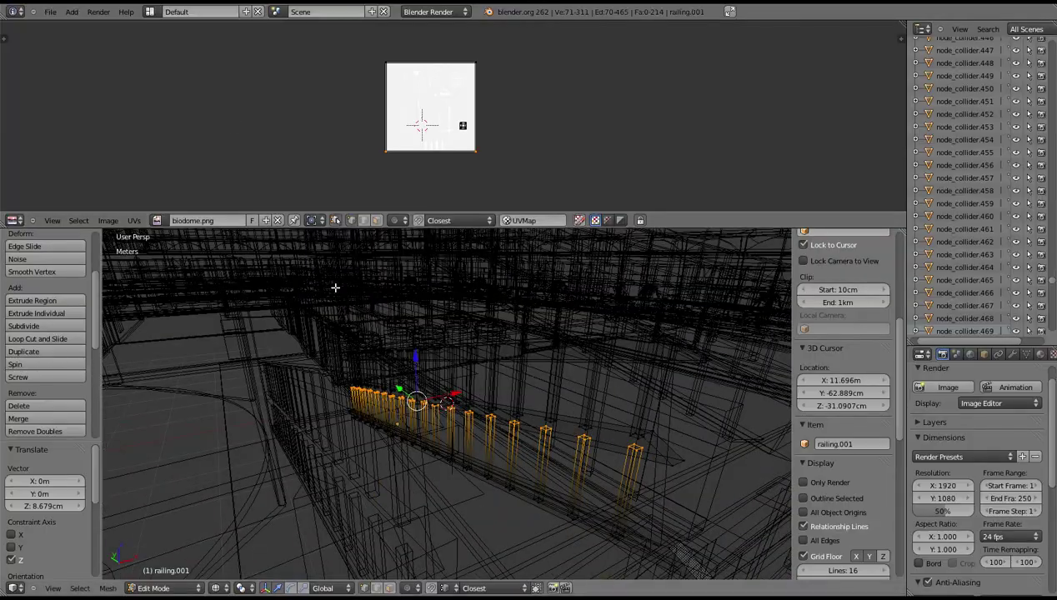
# - Return railing.001 to Object Mode and select the stairwell object that overlaps node_collider.307
pyautogui.moveTo(335, 288); pyautogui.dragTo(534, 471, button='middle')
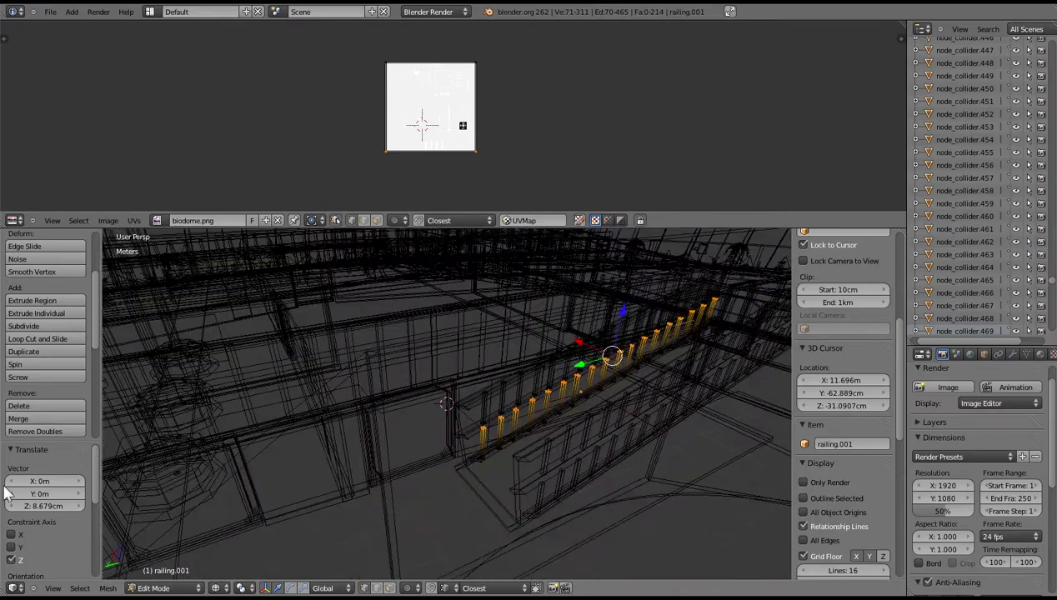
pyautogui.click(156, 588)
pyautogui.click(156, 573)
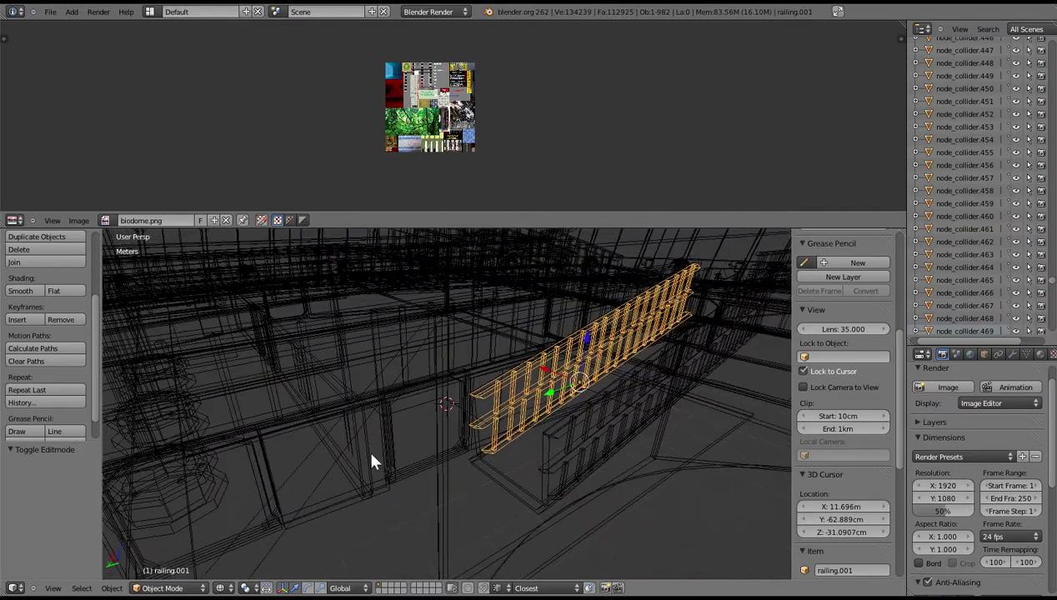
pyautogui.rightClick(372, 456)
pyautogui.moveTo(493, 474); pyautogui.dragTo(523, 433, button='middle')
pyautogui.rightClick(389, 513)
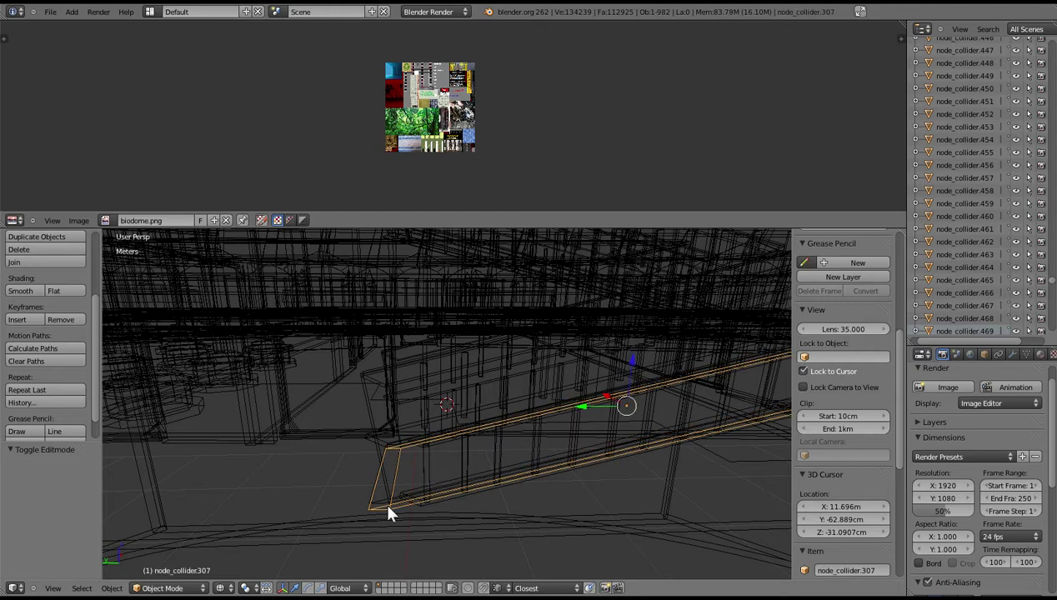
pyautogui.rightClick(377, 508)
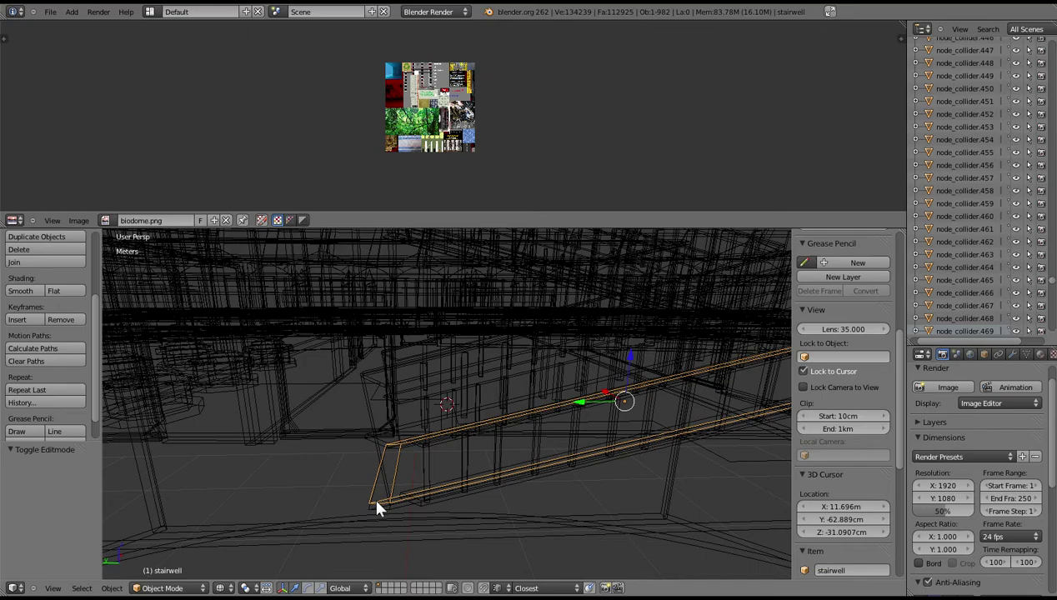
# - Examine the whole dome and its adjoining box structure from several sides, then the rooms beside the stairwell
pyautogui.moveTo(376, 503); pyautogui.dragTo(377, 476, button='middle')
pyautogui.scroll(-5, 575, 424)
pyautogui.scroll(-3, 493, 479)
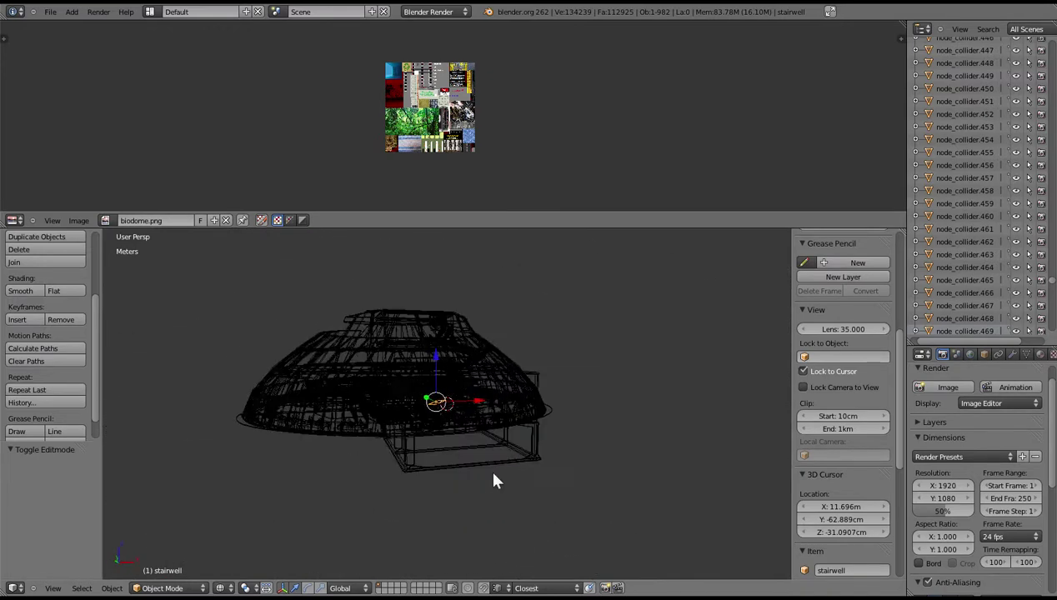
pyautogui.moveTo(493, 479)
pyautogui.mouseDown(button='middle')
pyautogui.moveTo(479, 488)
pyautogui.moveTo(508, 490)
pyautogui.mouseUp(button='middle')
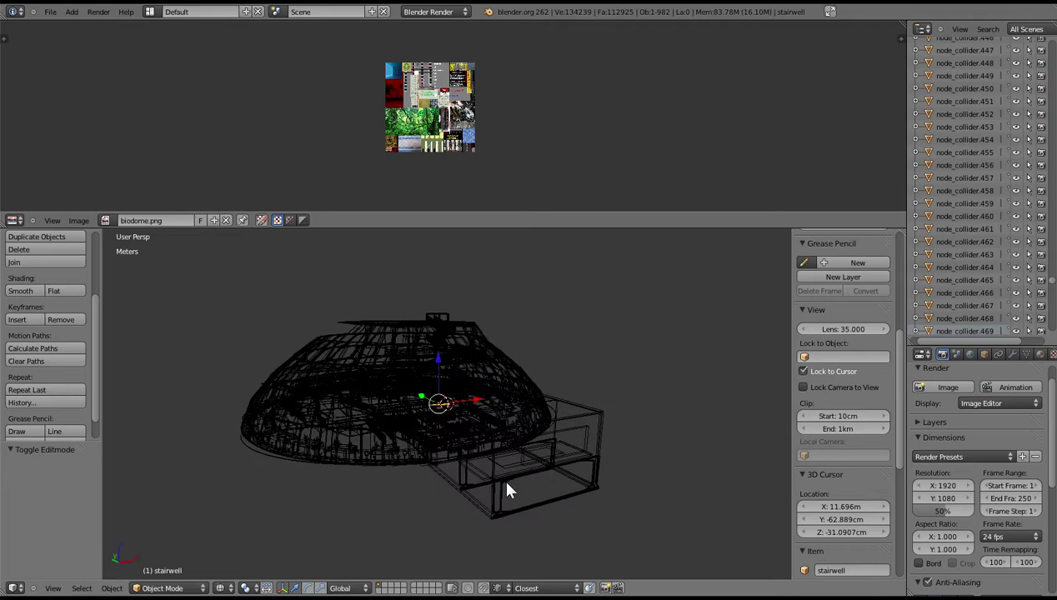
pyautogui.scroll(3, 507, 483)
pyautogui.moveTo(439, 431); pyautogui.dragTo(498, 427, button='middle')
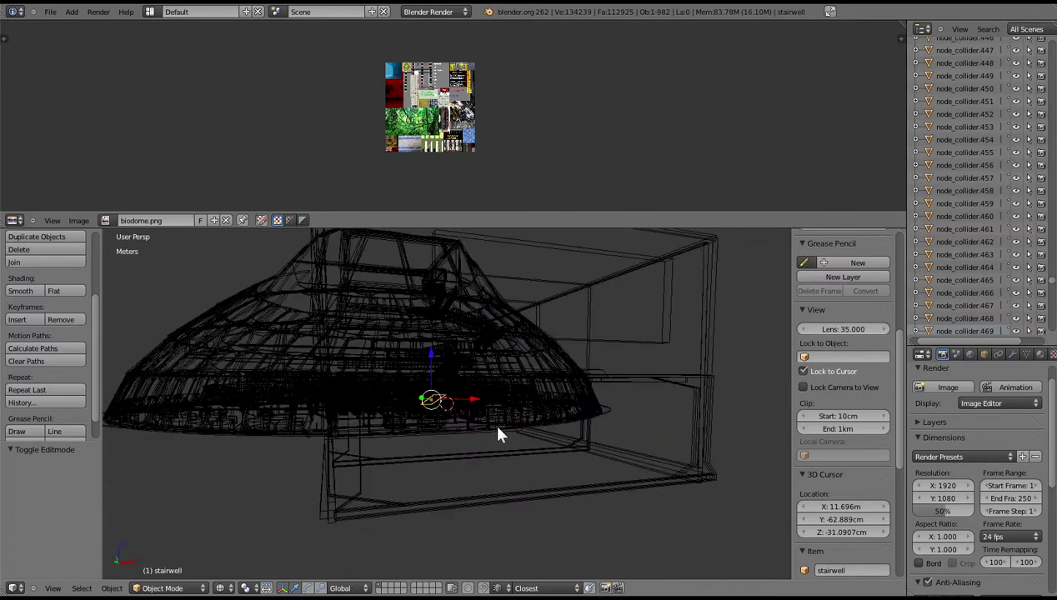
pyautogui.scroll(-3, 497, 426)
pyautogui.moveTo(497, 427); pyautogui.dragTo(424, 423, button='middle')
pyautogui.scroll(4, 424, 423)
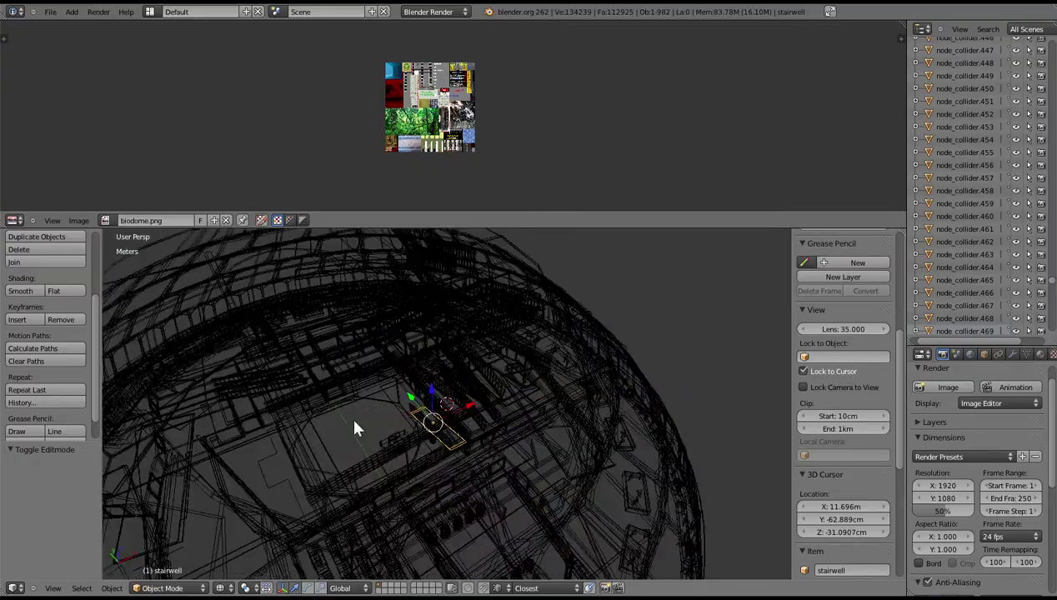
pyautogui.moveTo(354, 422); pyautogui.dragTo(420, 407, button='middle')
pyautogui.scroll(7, 420, 407)
pyautogui.moveTo(505, 381); pyautogui.dragTo(573, 385, button='middle')
# - Identify the corridor and door frame near the stairwell by selecting coridoor.040 and doorway.013
pyautogui.rightClick(360, 471)
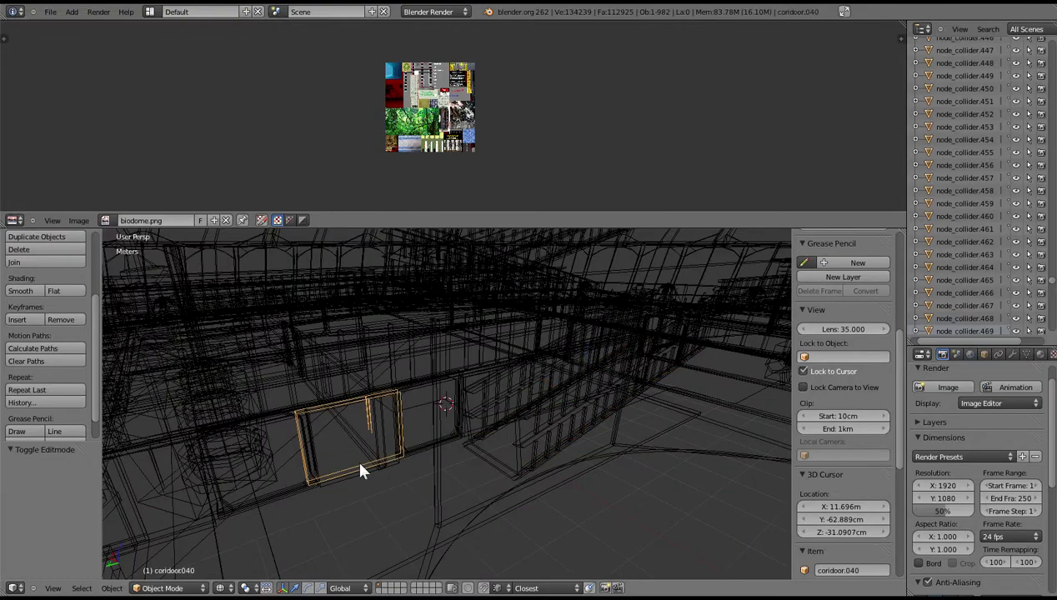
pyautogui.press('a')
pyautogui.rightClick(360, 471)
pyautogui.keyDown('shift'); pyautogui.rightClick(366, 465); pyautogui.keyUp('shift')
pyautogui.moveTo(369, 473); pyautogui.dragTo(333, 531, button='middle')
pyautogui.rightClick(333, 531)
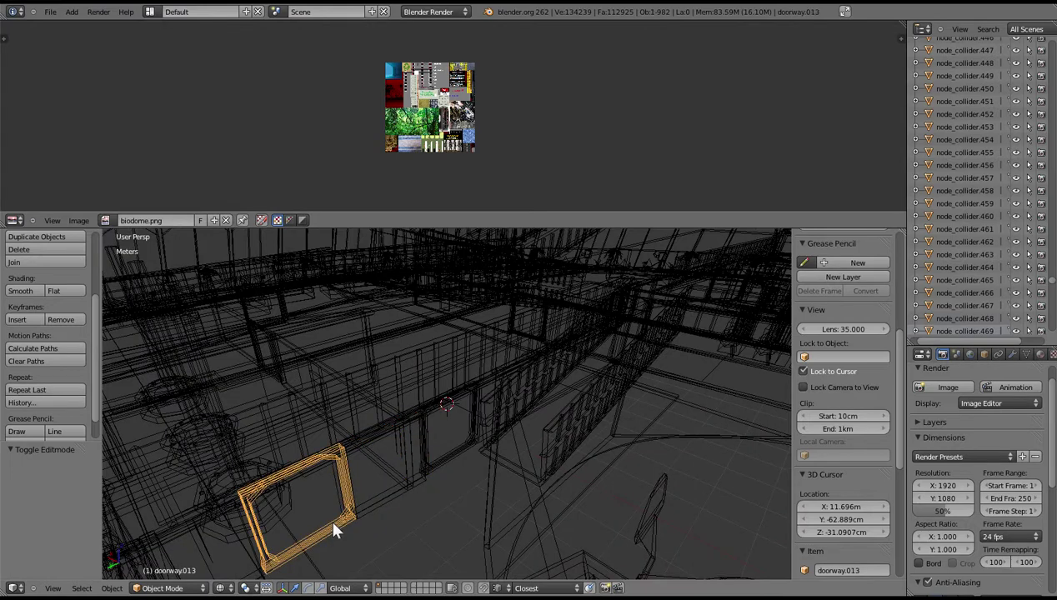
# - Place the 3D cursor inside the room at X 5.143 m, Y 9.0762 m, Z -2.2035 m
pyautogui.scroll(-1, 385, 490)
pyautogui.click(404, 508)
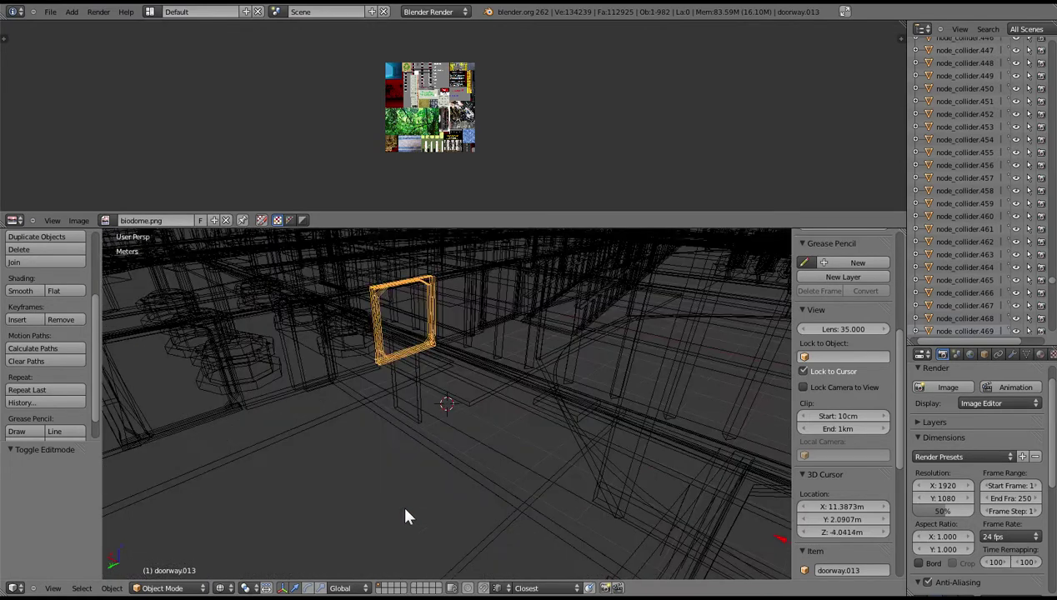
pyautogui.moveTo(405, 508); pyautogui.dragTo(384, 399, button='middle')
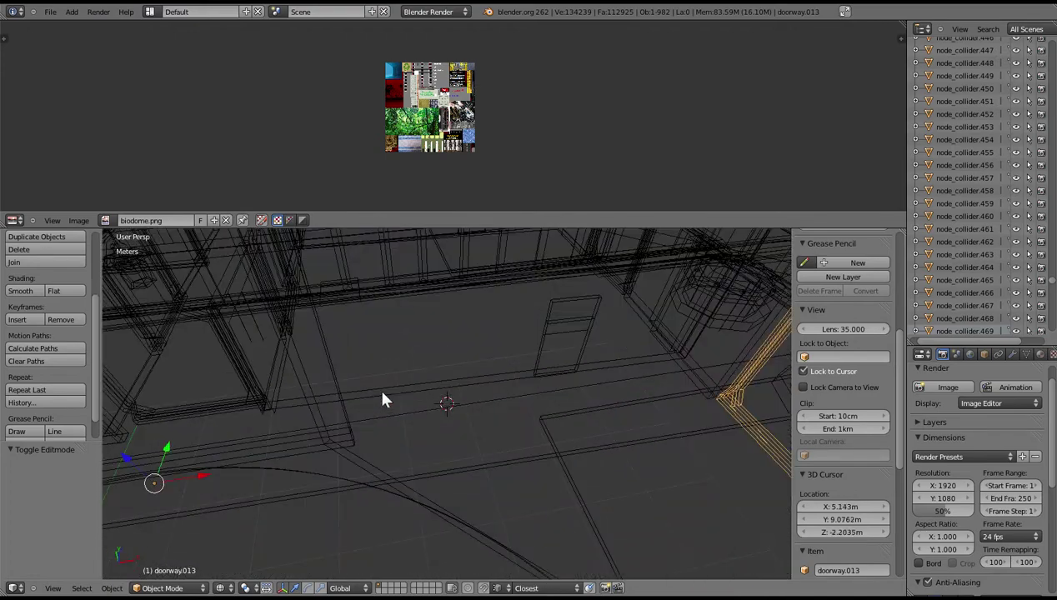
# - Select the wall walio.001, open it in Edit Mode and select its entire mesh
pyautogui.rightClick(533, 364)
pyautogui.moveTo(533, 364); pyautogui.dragTo(431, 427, button='middle')
pyautogui.click(138, 588)
pyautogui.click(183, 564)
pyautogui.press('a')
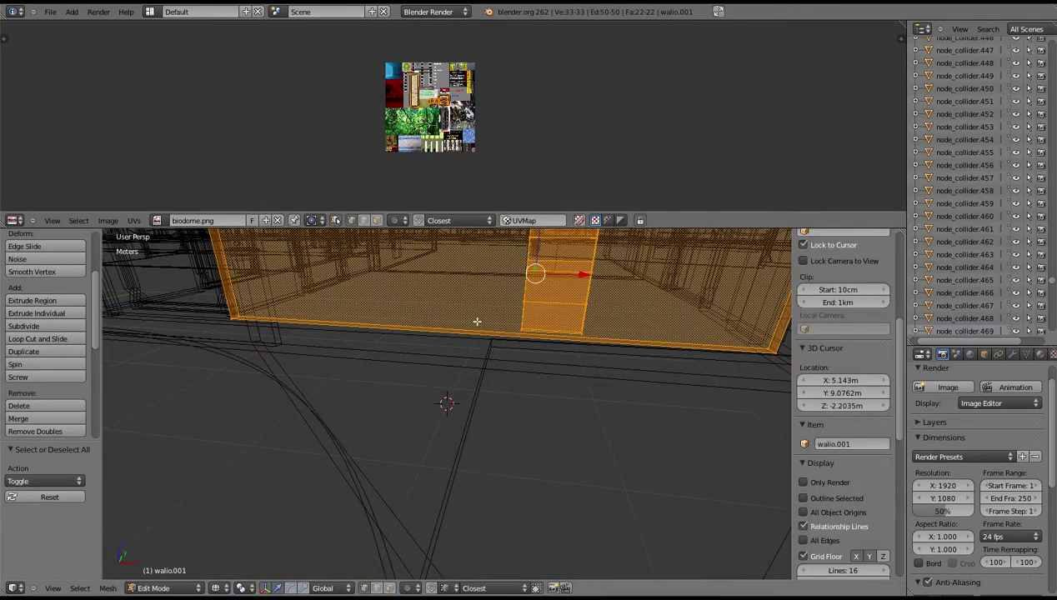
# - Examine the signs and panels on the biodome.png texture, including the area around the Welcome to Biodome sign
pyautogui.scroll(7, 441, 142)
pyautogui.moveTo(423, 10); pyautogui.dragTo(298, 75, button='middle')
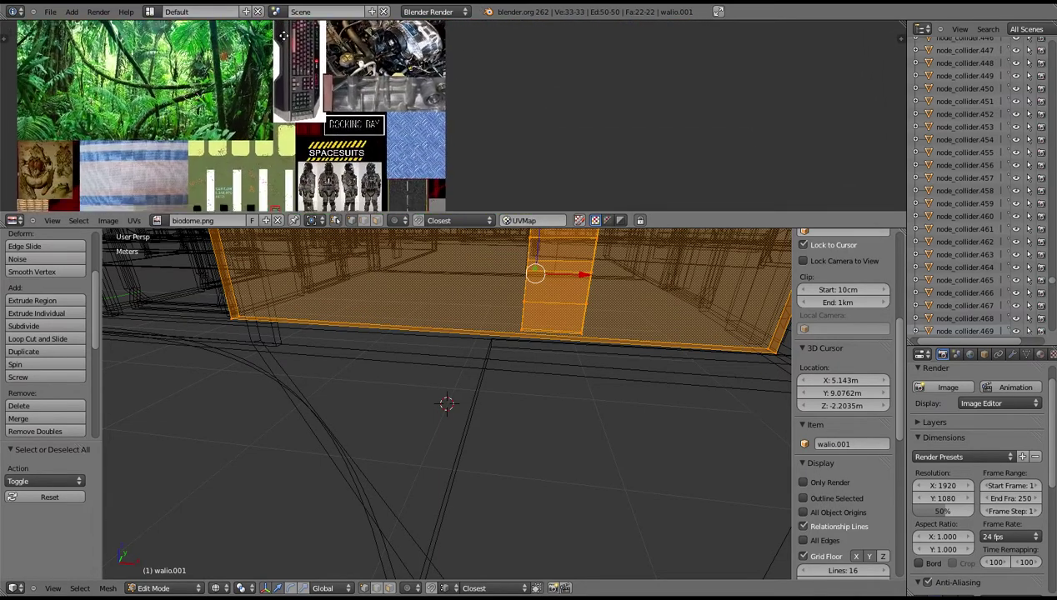
pyautogui.moveTo(286, 31); pyautogui.dragTo(432, 202, button='middle')
pyautogui.scroll(2, 333, 125)
pyautogui.moveTo(317, 115); pyautogui.dragTo(359, 142, button='middle')
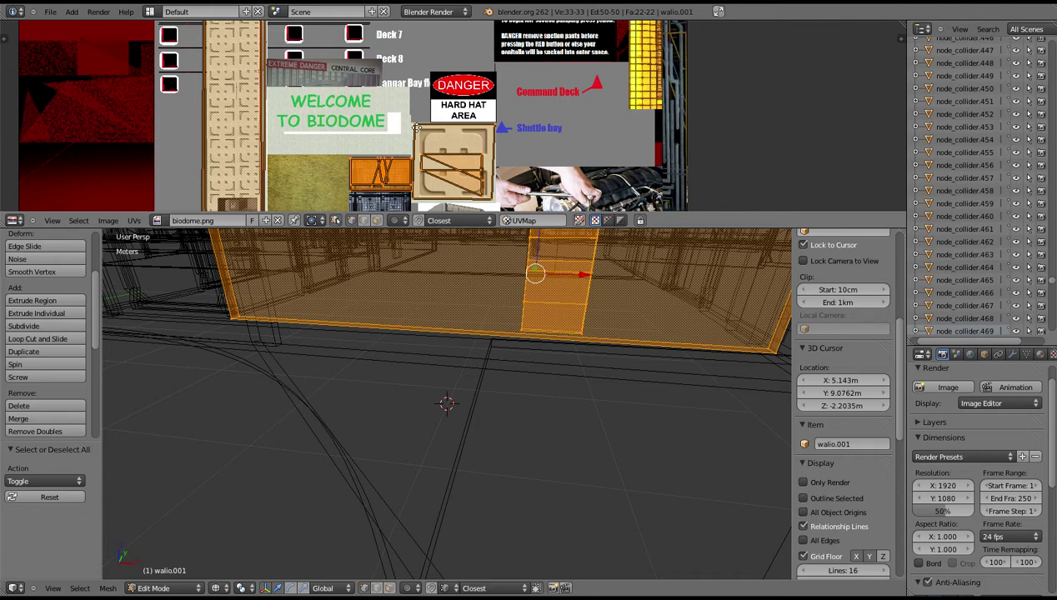
pyautogui.scroll(-2, 434, 243)
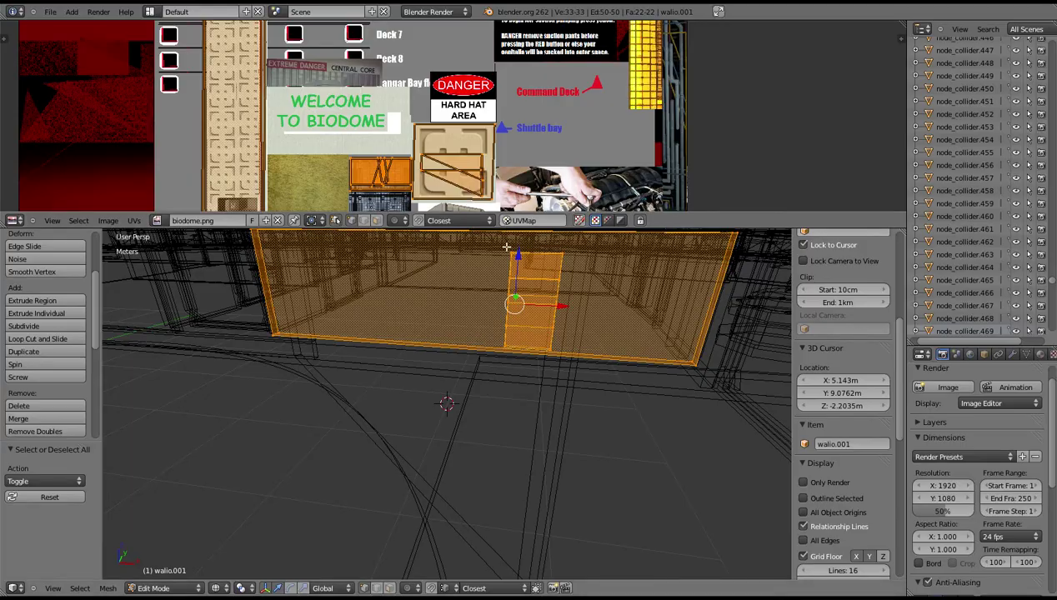
# - Select the corridor wall coridoor.052 in Object Mode and open it in Edit Mode
pyautogui.scroll(-5, 506, 247)
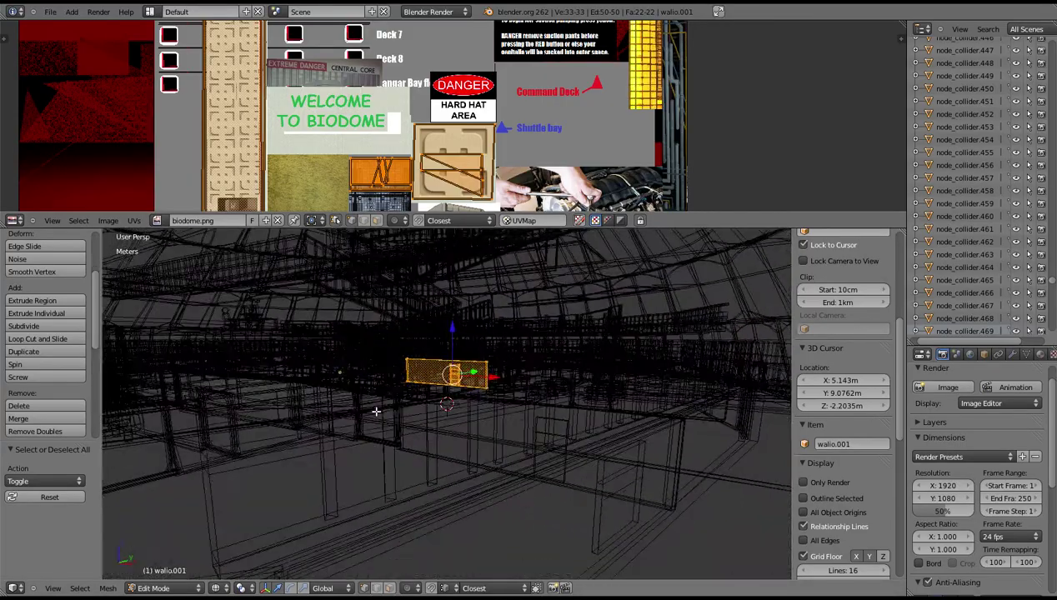
pyautogui.moveTo(356, 406); pyautogui.dragTo(458, 426, button='middle')
pyautogui.scroll(-4, 364, 415)
pyautogui.scroll(1, 419, 454)
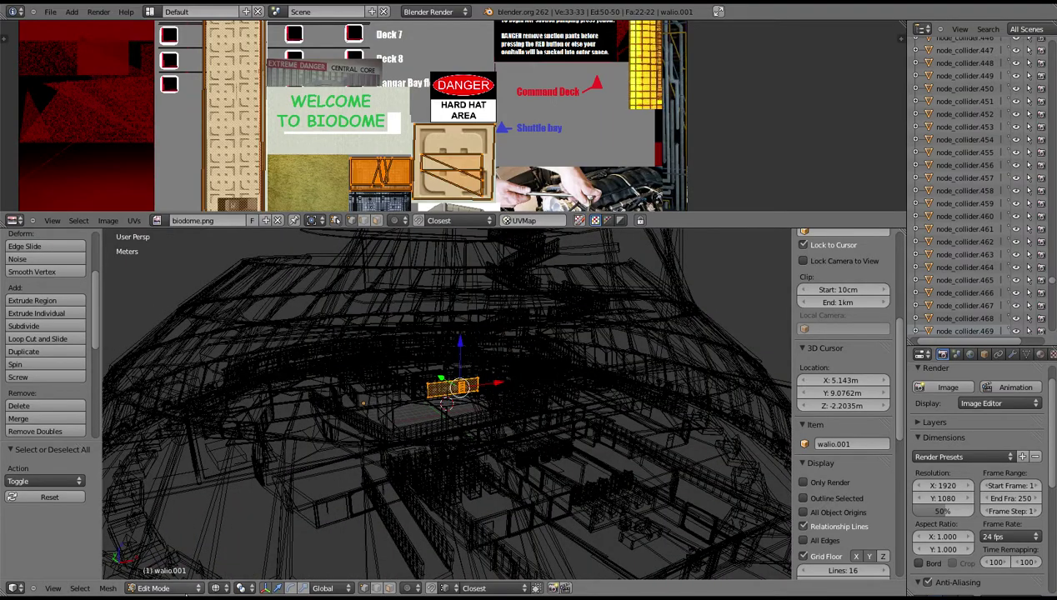
pyautogui.click(162, 588)
pyautogui.click(170, 584)
pyautogui.rightClick(332, 522)
pyautogui.click(162, 587)
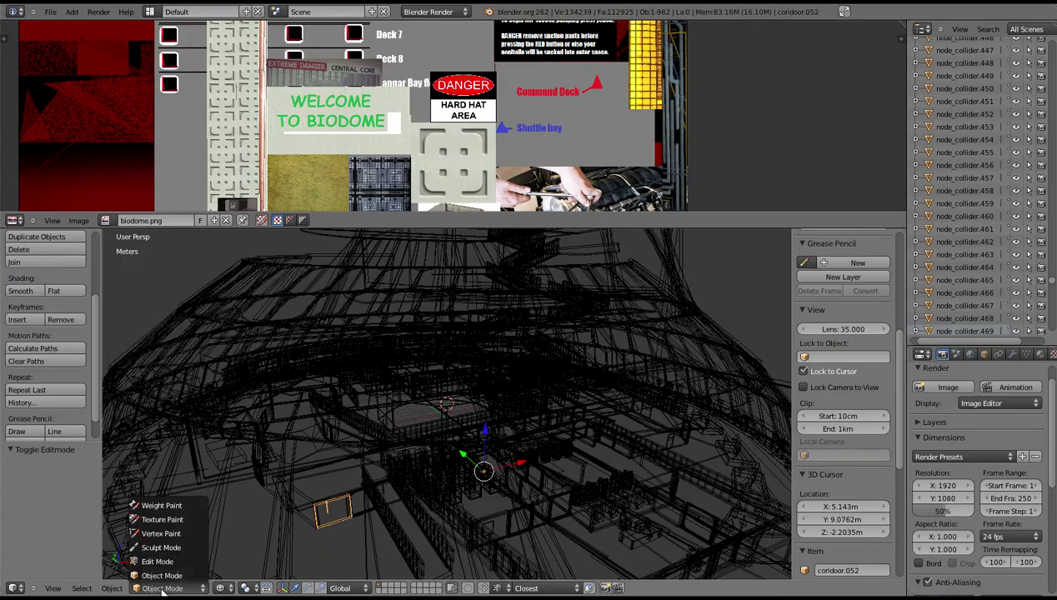
pyautogui.click(170, 563)
# - Select the entire mesh of coridoor.052 and examine its shape and UV placement on biodome.png
pyautogui.scroll(5, 293, 487)
pyautogui.moveTo(293, 488); pyautogui.dragTo(302, 508, button='middle')
pyautogui.scroll(-5, 307, 505)
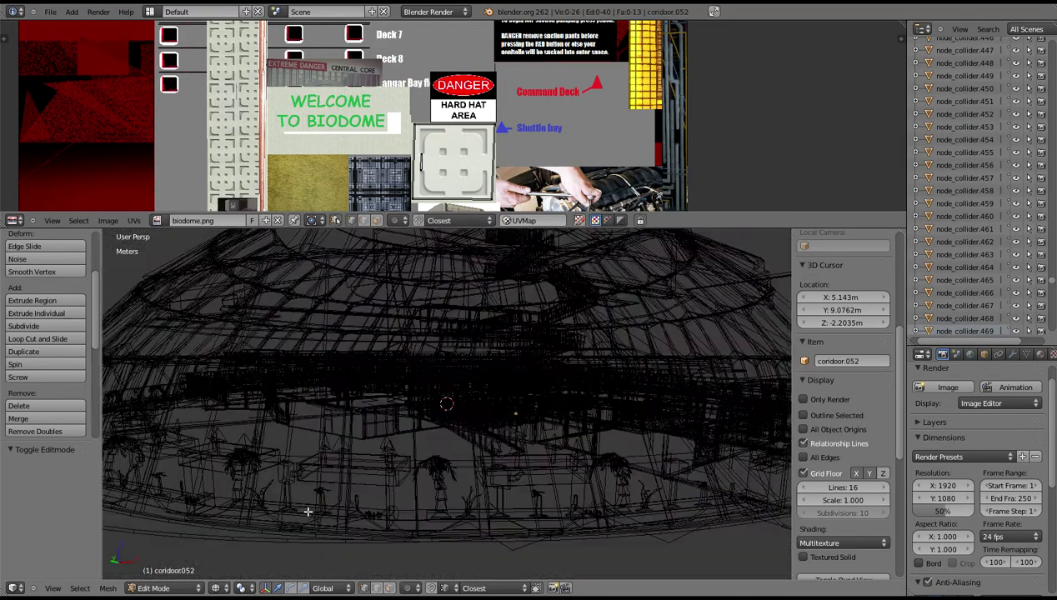
pyautogui.rightClick(376, 434)
pyautogui.press('a')
pyautogui.press('a')
pyautogui.moveTo(376, 433); pyautogui.dragTo(341, 456, button='middle')
pyautogui.scroll(7, 345, 440)
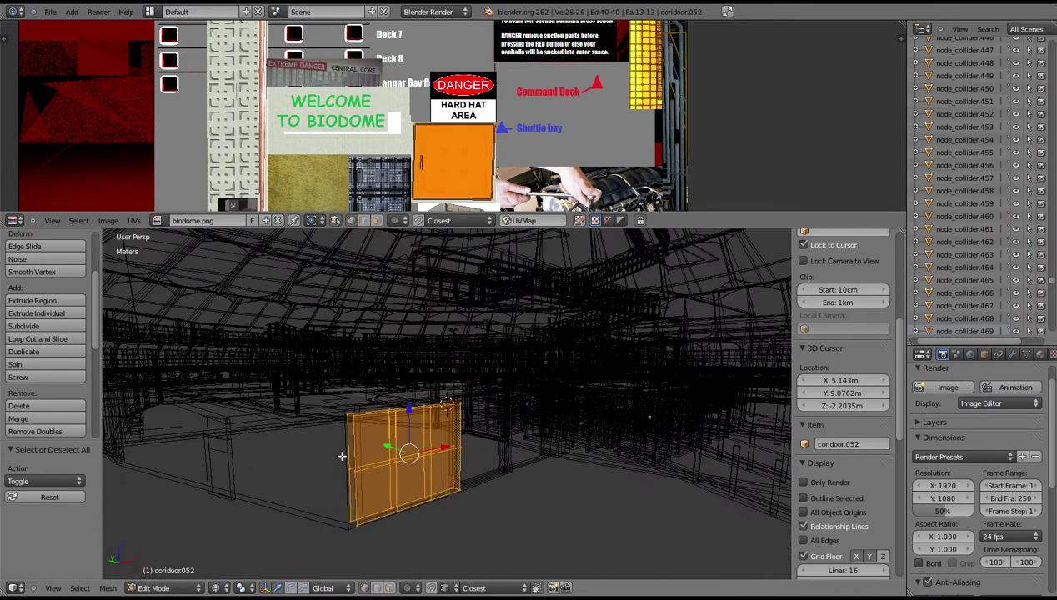
# - Leave coridoor.052, select the wall walio.001 and open it in Edit Mode to examine its mesh
pyautogui.moveTo(341, 456); pyautogui.dragTo(453, 386, button='middle')
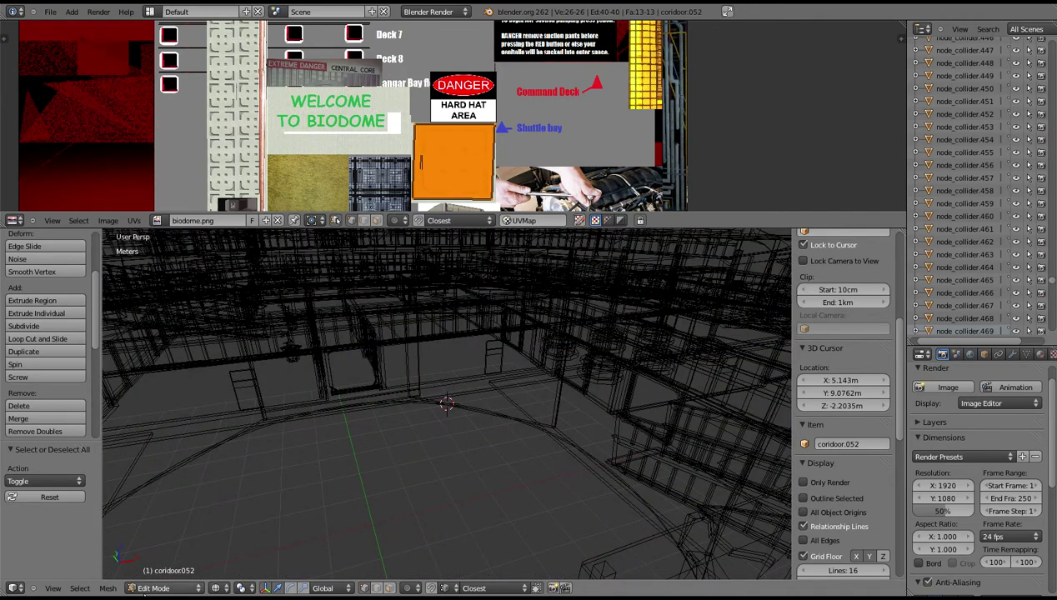
pyautogui.click(163, 587)
pyautogui.click(158, 573)
pyautogui.rightClick(446, 366)
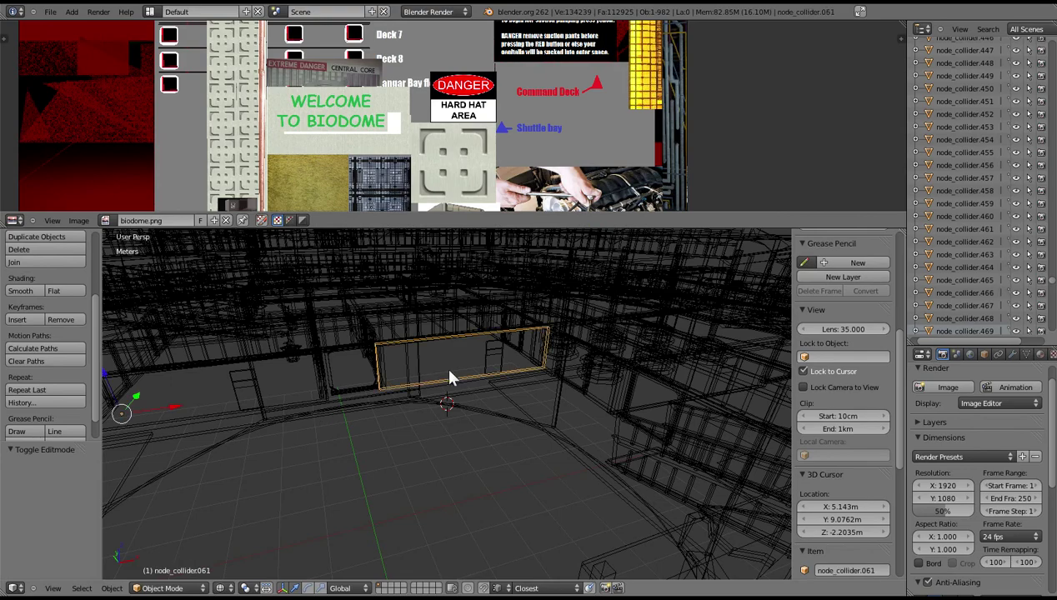
pyautogui.moveTo(458, 367); pyautogui.dragTo(432, 367, button='middle')
pyautogui.keyDown('shift'); pyautogui.rightClick(498, 354); pyautogui.keyUp('shift')
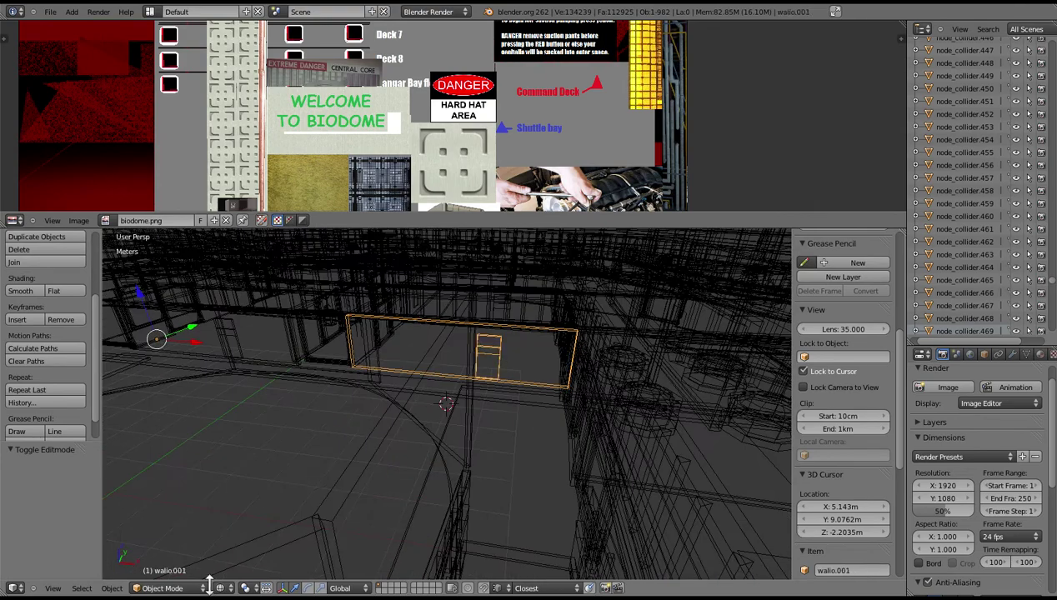
pyautogui.click(163, 589)
pyautogui.click(164, 560)
pyautogui.moveTo(467, 359); pyautogui.dragTo(494, 401, button='middle')
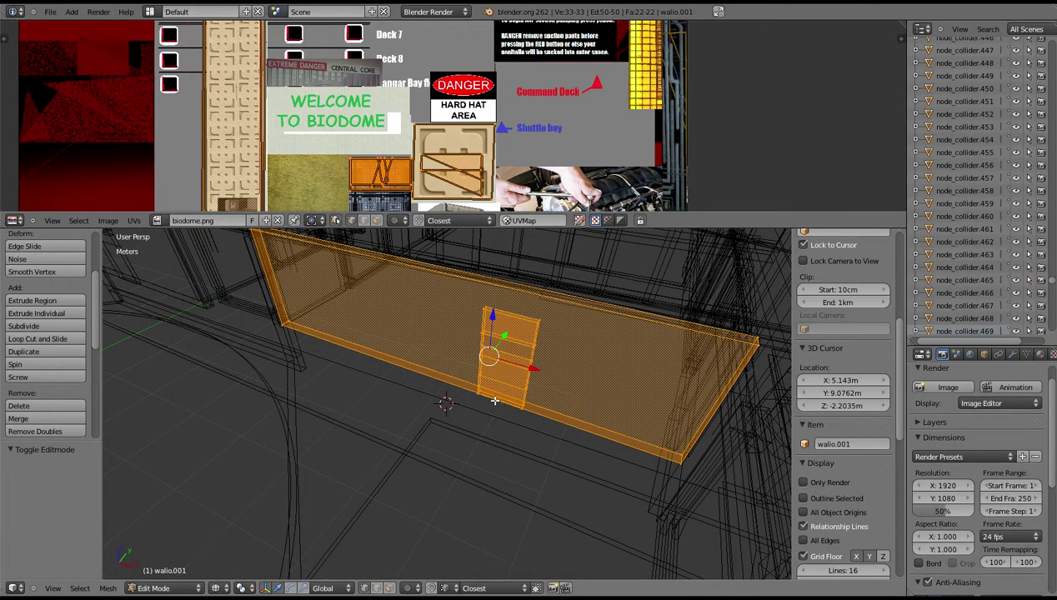
pyautogui.moveTo(494, 401)
pyautogui.mouseDown(button='middle')
pyautogui.moveTo(481, 344)
pyautogui.moveTo(309, 465)
pyautogui.moveTo(307, 557)
pyautogui.mouseUp(button='middle')
# - Display walio.001 in Texture Paint mode with shaded view and examine its panel and door textures
pyautogui.click(154, 587)
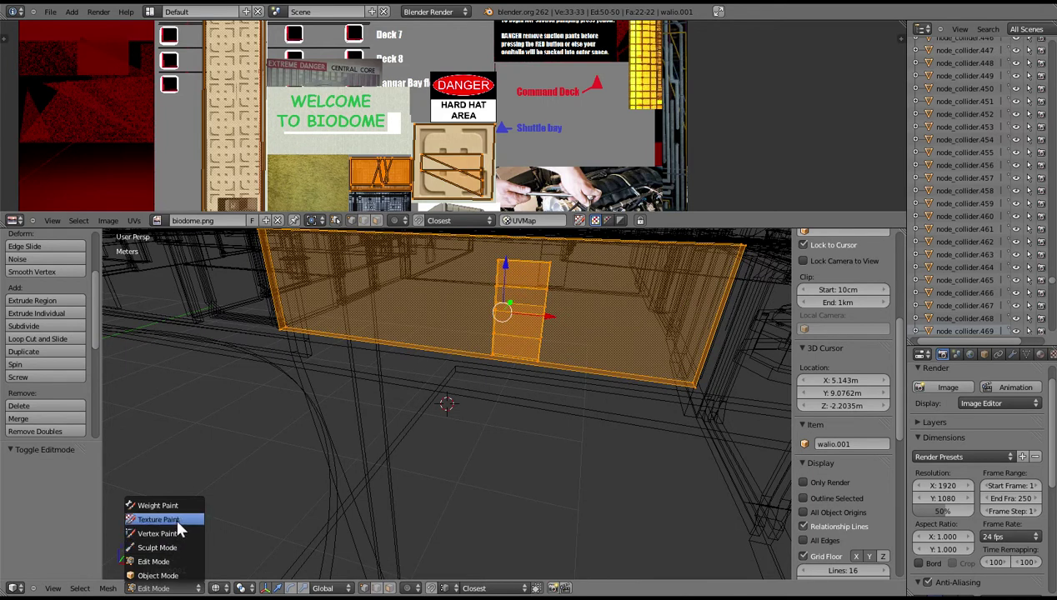
pyautogui.click(158, 519)
pyautogui.hotkey('alt', 'z')
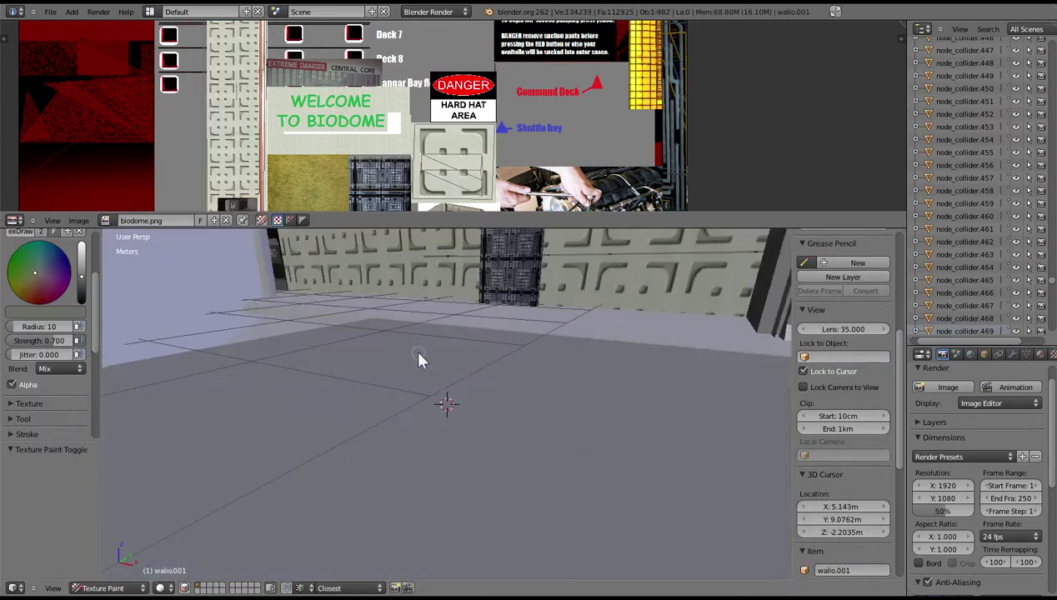
pyautogui.moveTo(419, 352); pyautogui.dragTo(430, 406, button='middle')
pyautogui.scroll(3, 435, 389)
pyautogui.scroll(-5, 435, 388)
# - Select the wall collider node_collider.061 in Object Mode, show it in wireframe and open it in Edit Mode
pyautogui.click(106, 587)
pyautogui.click(106, 574)
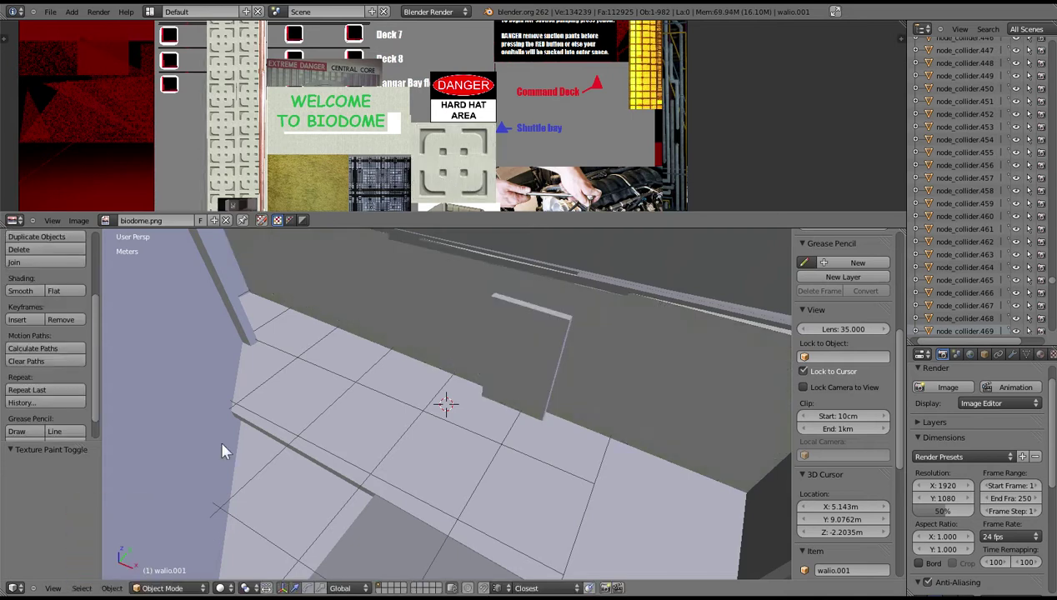
pyautogui.rightClick(409, 329)
pyautogui.press('z')
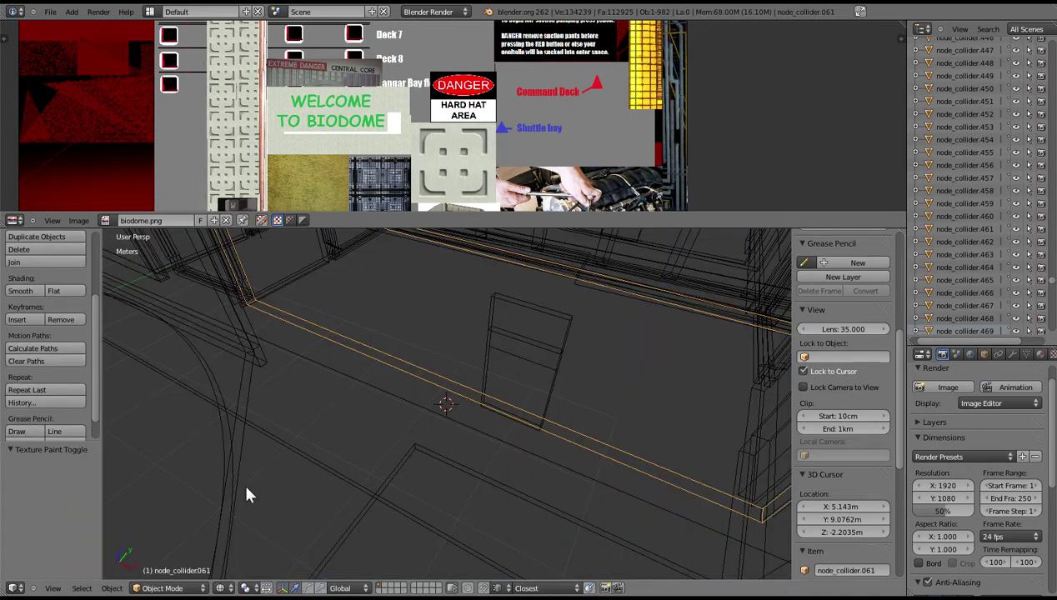
pyautogui.click(167, 587)
pyautogui.click(165, 560)
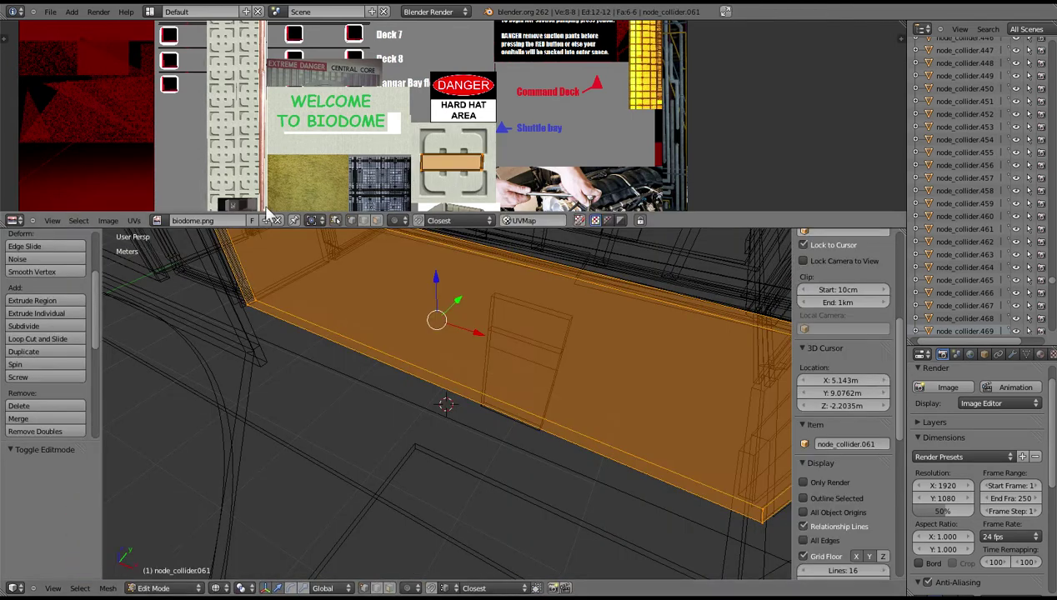
pyautogui.moveTo(293, 380); pyautogui.dragTo(318, 385, button='middle')
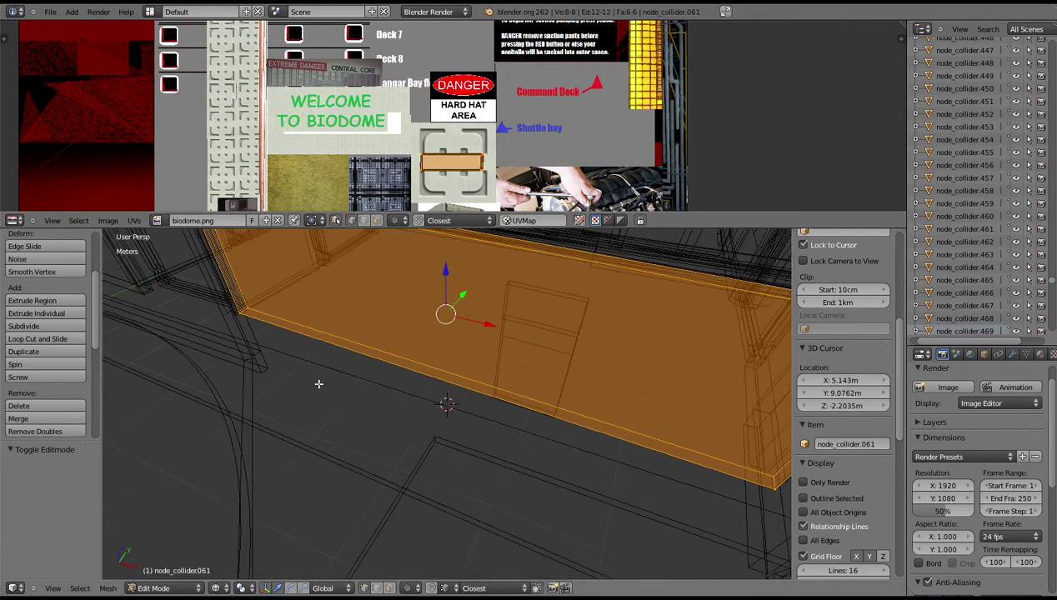
# - Use face selection on node_collider.061's large front face and map its UVs with Project From View
pyautogui.click(392, 588)
pyautogui.scroll(-4, 251, 142)
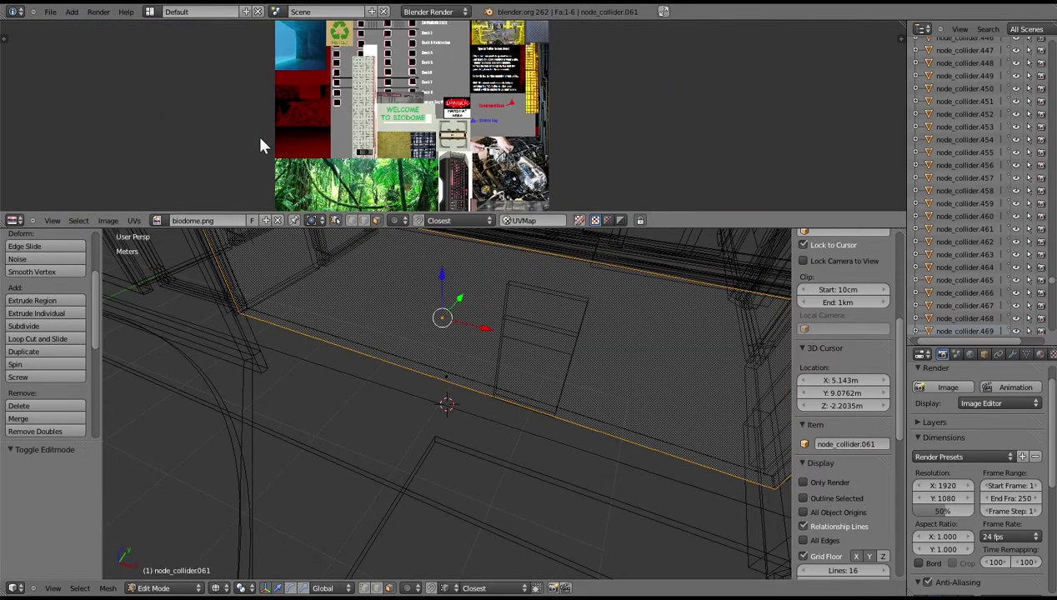
pyautogui.moveTo(286, 111); pyautogui.dragTo(272, 130, button='middle')
pyautogui.scroll(-2, 323, 144)
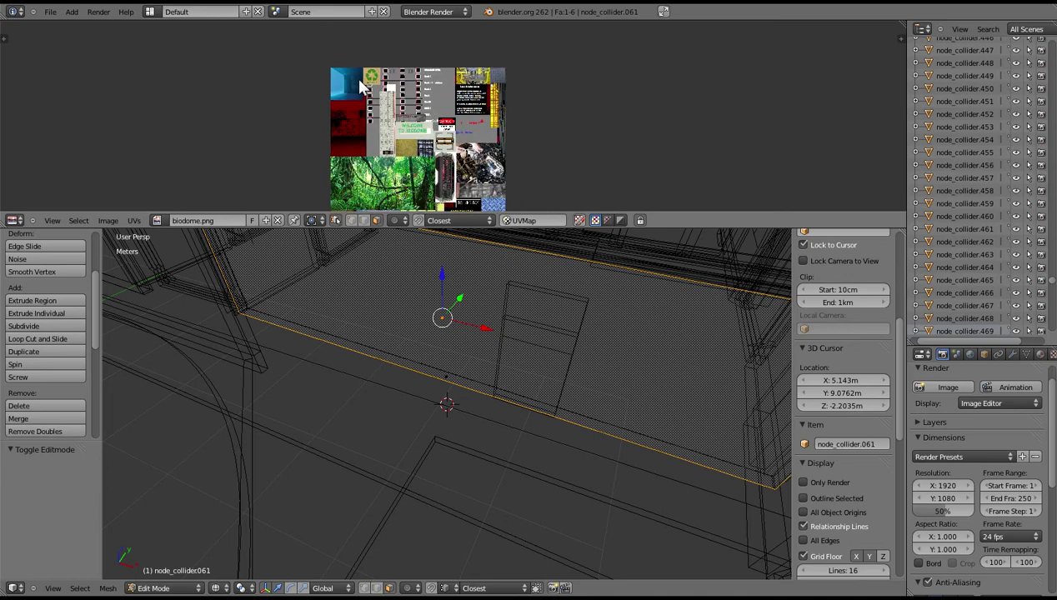
pyautogui.moveTo(417, 383); pyautogui.dragTo(440, 305, button='middle')
pyautogui.scroll(6, 234, 131)
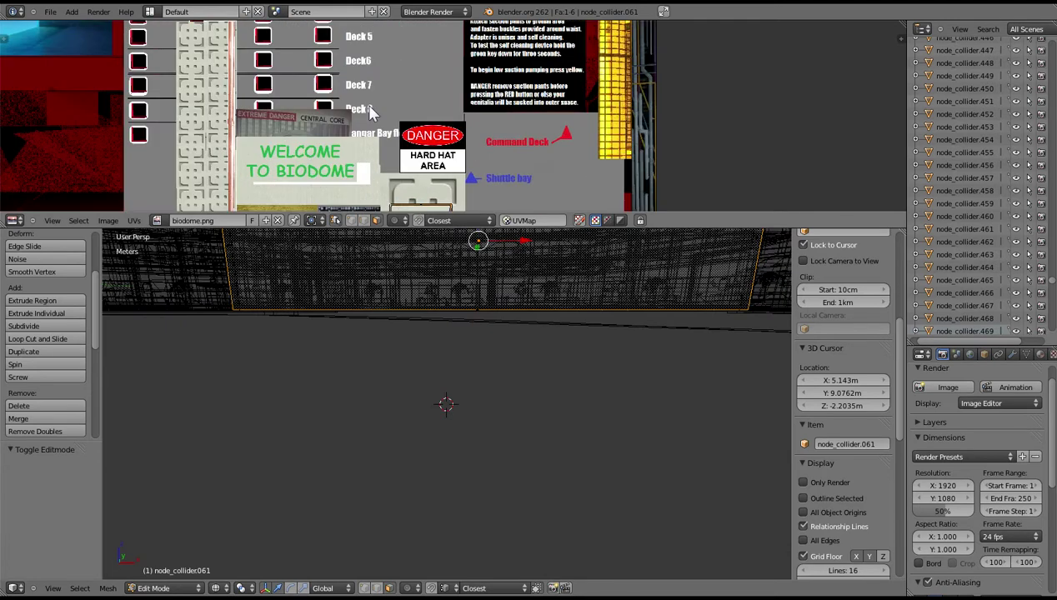
pyautogui.moveTo(234, 131); pyautogui.dragTo(253, 169, button='middle')
pyautogui.press('u')
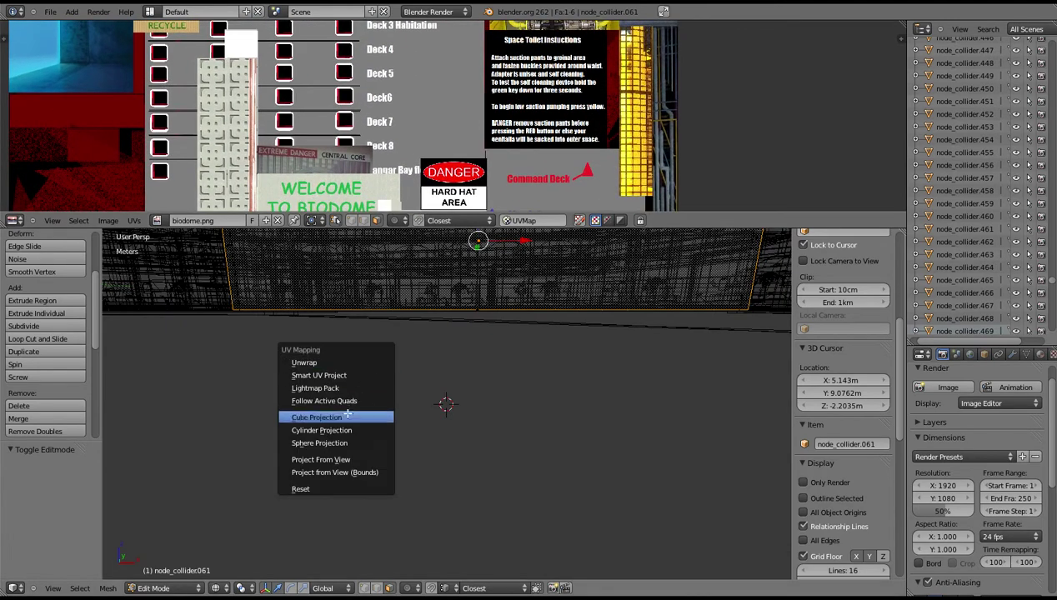
pyautogui.click(321, 459)
# - Rotate the projected face's UVs by -94.452° and scale them down
pyautogui.moveTo(492, 48); pyautogui.dragTo(488, 65, button='middle')
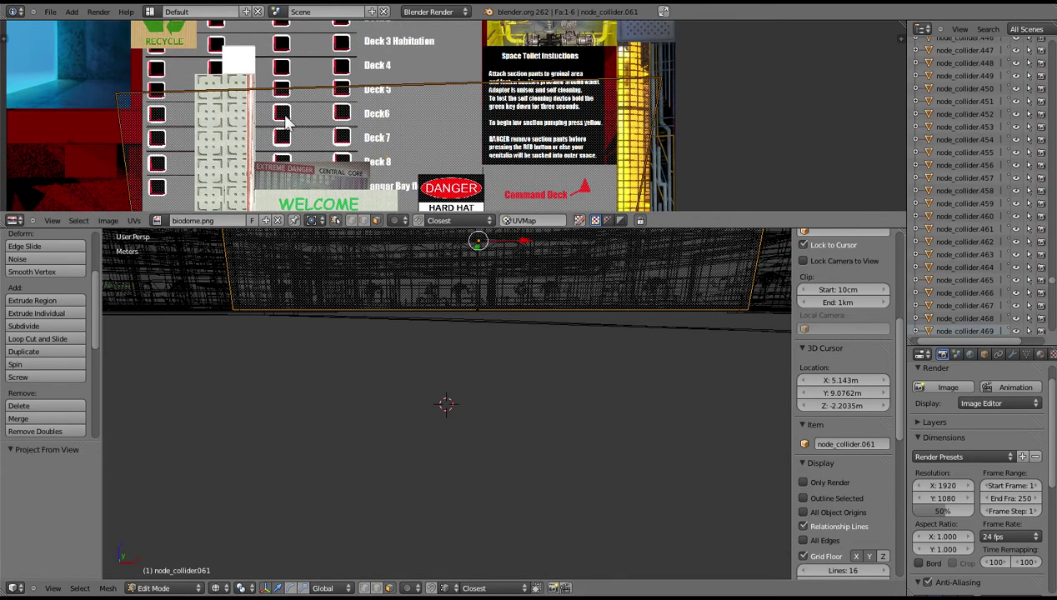
pyautogui.press('r')
pyautogui.click(370, 77)
pyautogui.press('s')
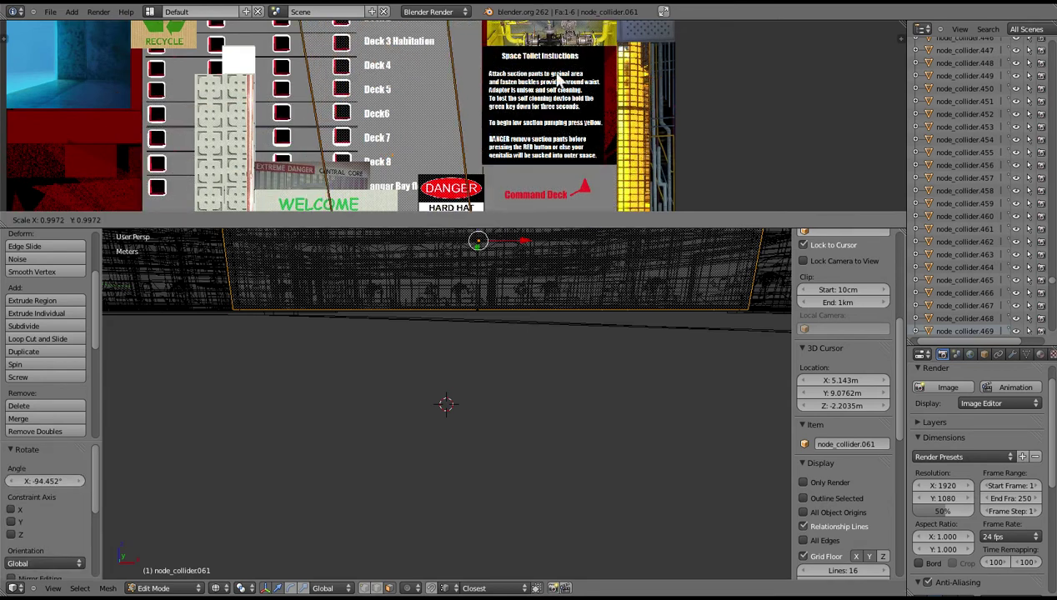
pyautogui.click(492, 173)
# - Move the UVs onto the light panelled strip, rotate them by 5.962° and scale them by 0.707
pyautogui.press('g')
pyautogui.click(354, 158)
pyautogui.press('r')
pyautogui.click(352, 158)
pyautogui.press('s')
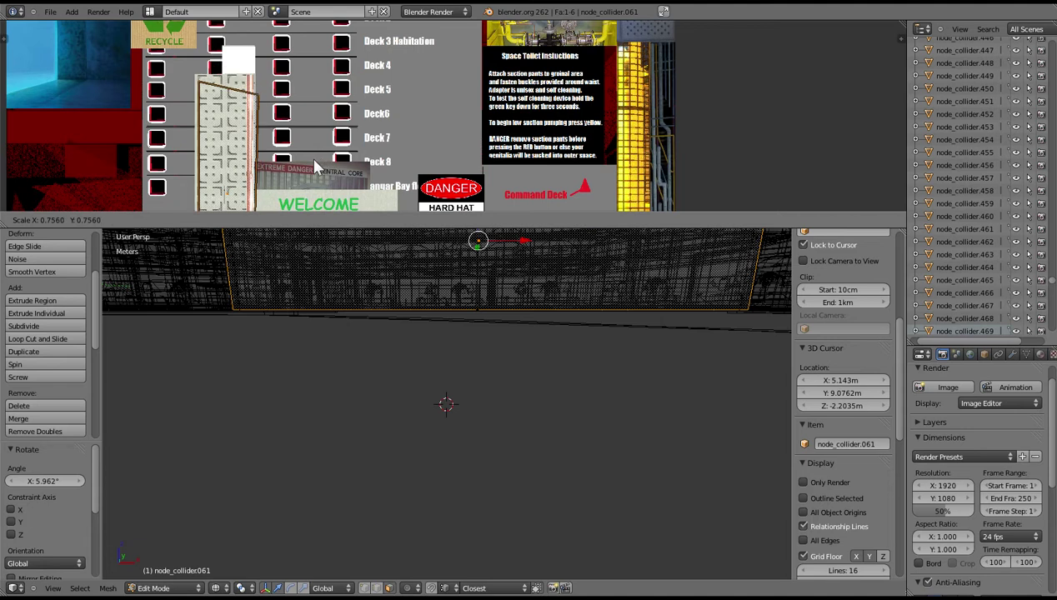
pyautogui.click(307, 157)
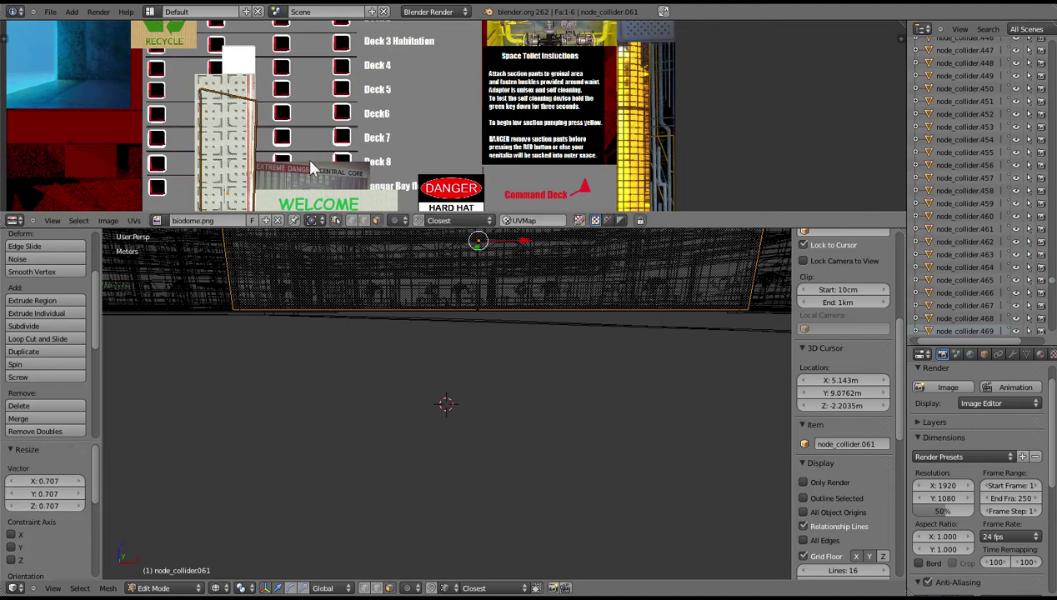
# - Shift the UVs up 2.67 cm, enlarge them slightly and move them -2.861 mm in X over the panelled strip
pyautogui.press('g')
pyautogui.click(285, 131)
pyautogui.press('s')
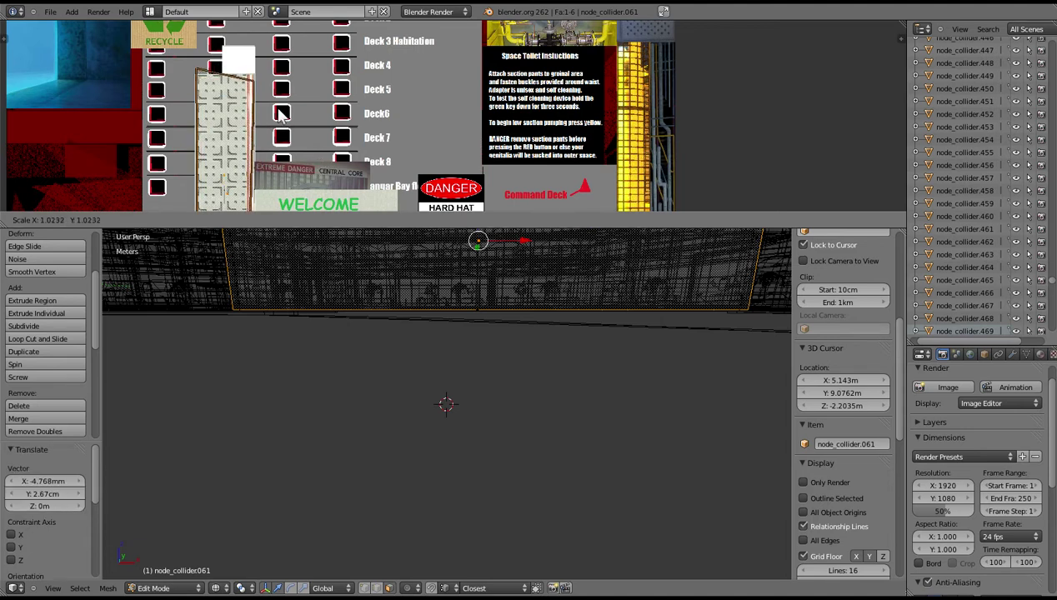
pyautogui.click(271, 107)
pyautogui.press('g')
pyautogui.click(272, 108)
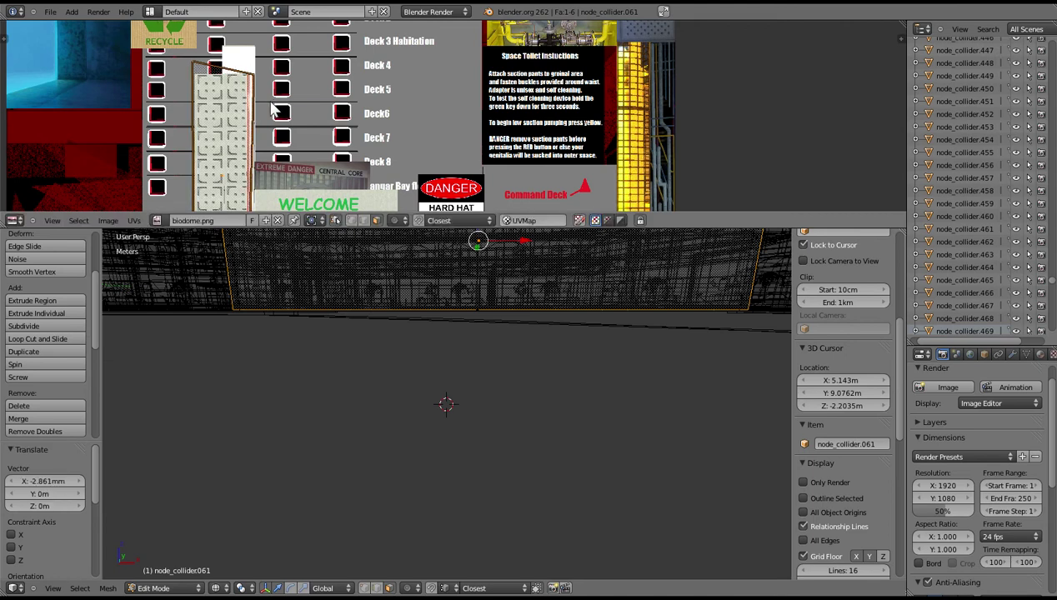
# - Switch to vertex selection and move the raised UV corner by -2.098 cm in Y to level the strip's upper edge
pyautogui.click(364, 588)
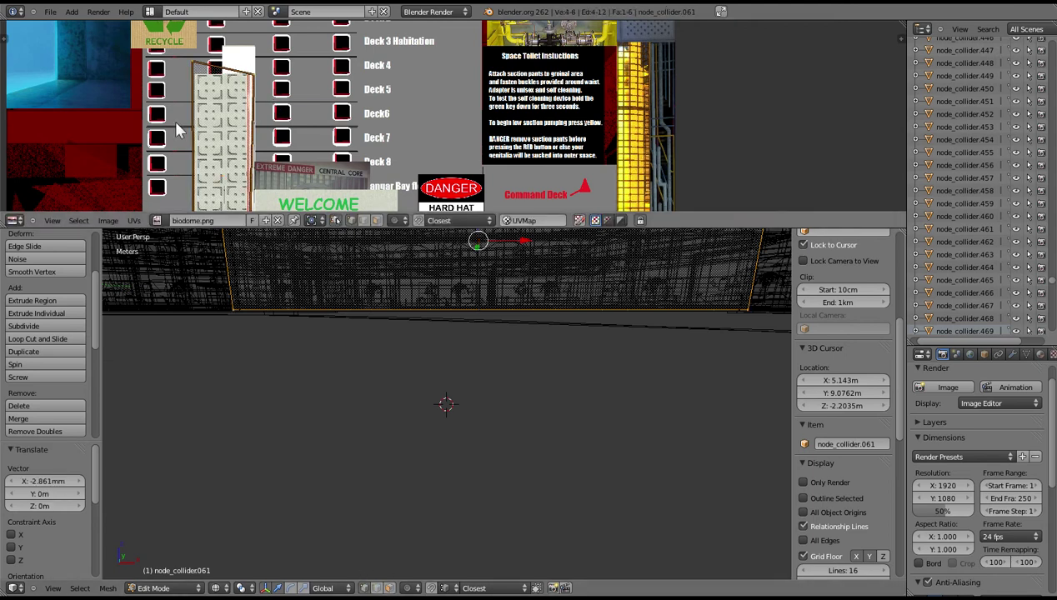
pyautogui.press('g')
pyautogui.press('y')
pyautogui.click(200, 93)
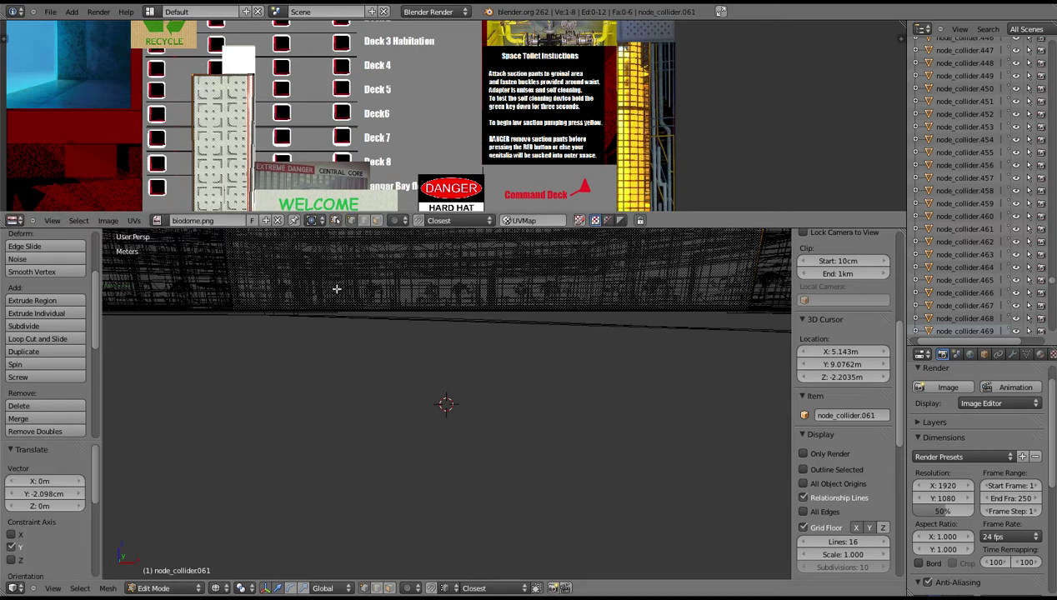
# - Display node_collider.061 in Texture Paint mode and inspect the wall in solid view
pyautogui.click(158, 588)
pyautogui.click(157, 519)
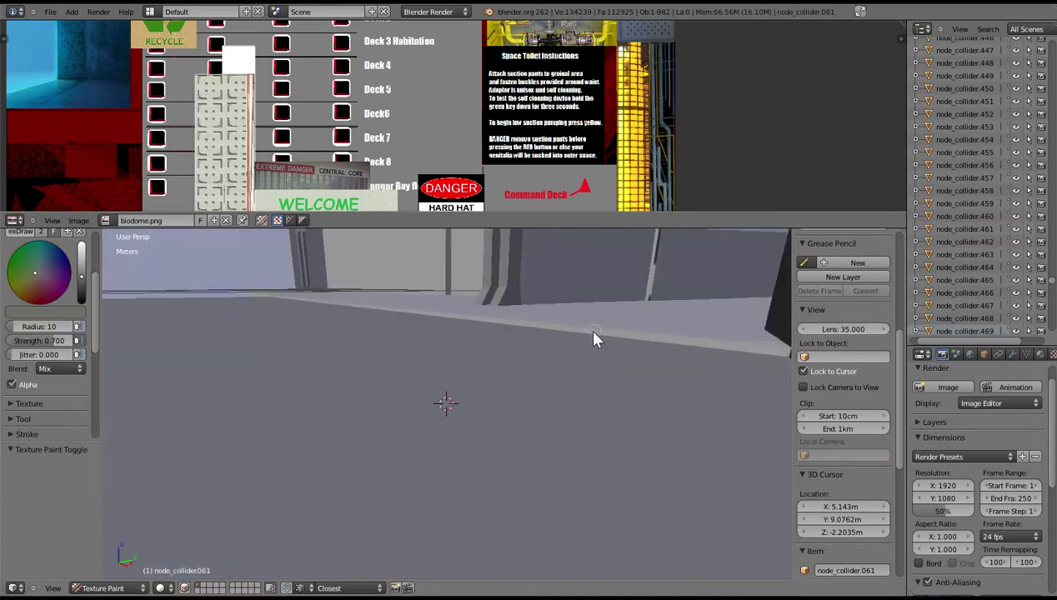
pyautogui.moveTo(593, 332); pyautogui.dragTo(638, 347, button='middle')
pyautogui.press('z')
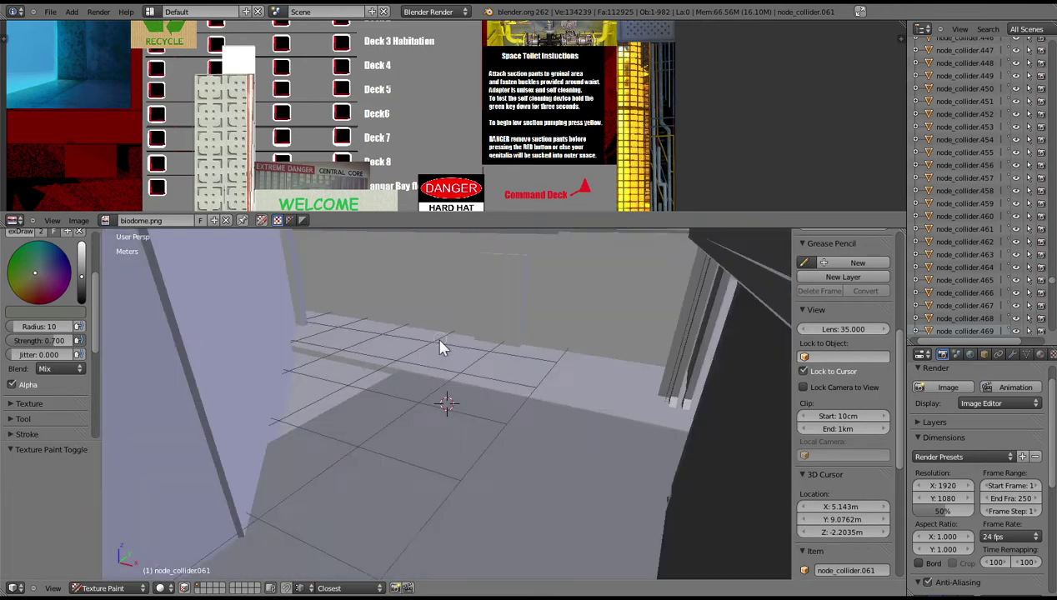
pyautogui.moveTo(442, 347); pyautogui.dragTo(442, 375, button='middle')
# - Select the wall walio.001 in Object Mode and examine its panel and door textures in Texture Paint mode
pyautogui.click(111, 589)
pyautogui.click(100, 578)
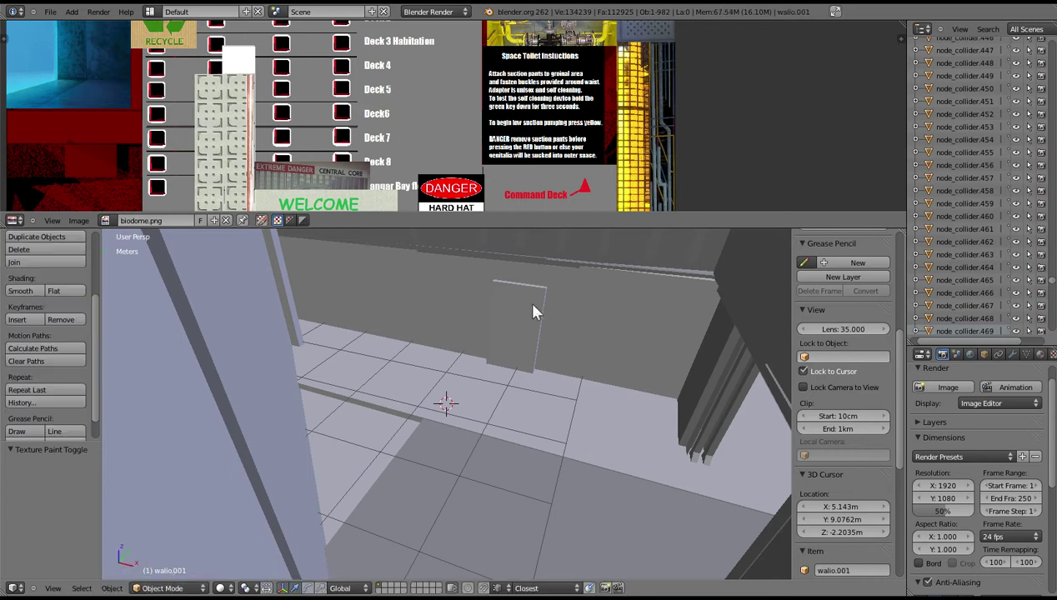
pyautogui.rightClick(534, 311)
pyautogui.press('z')
pyautogui.press('z')
pyautogui.press('a')
pyautogui.click(159, 589)
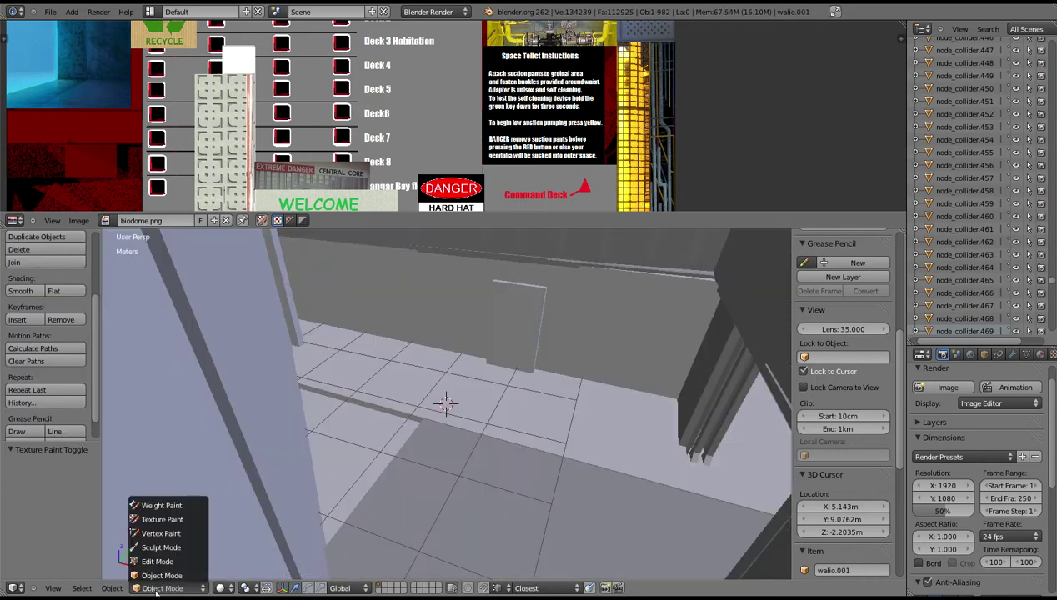
pyautogui.click(161, 519)
pyautogui.scroll(3, 378, 391)
pyautogui.scroll(2, 376, 386)
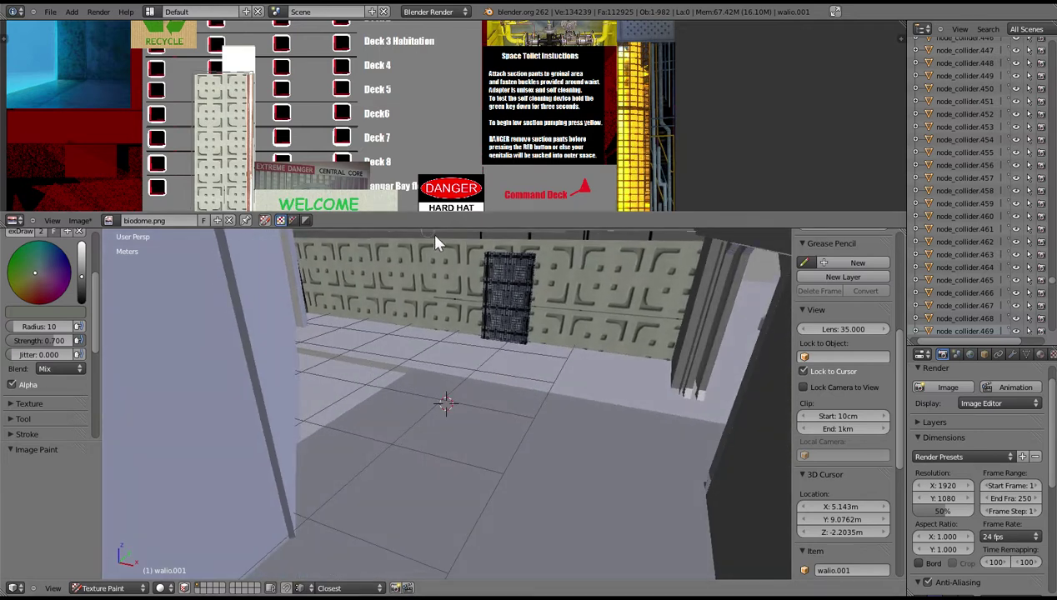
pyautogui.moveTo(455, 263); pyautogui.dragTo(465, 315, button='middle')
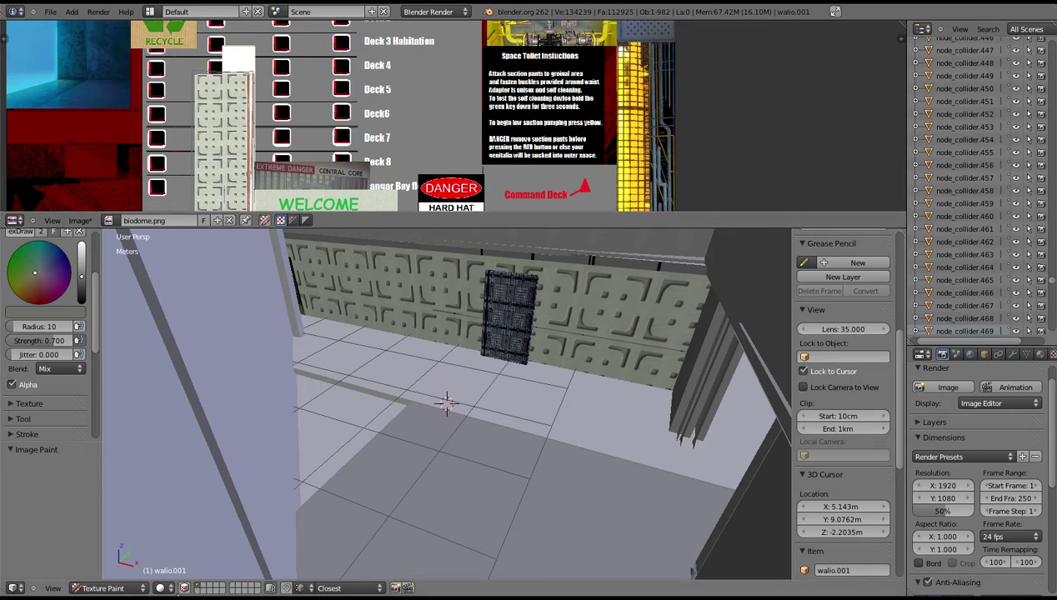
pyautogui.click(103, 587)
pyautogui.click(102, 559)
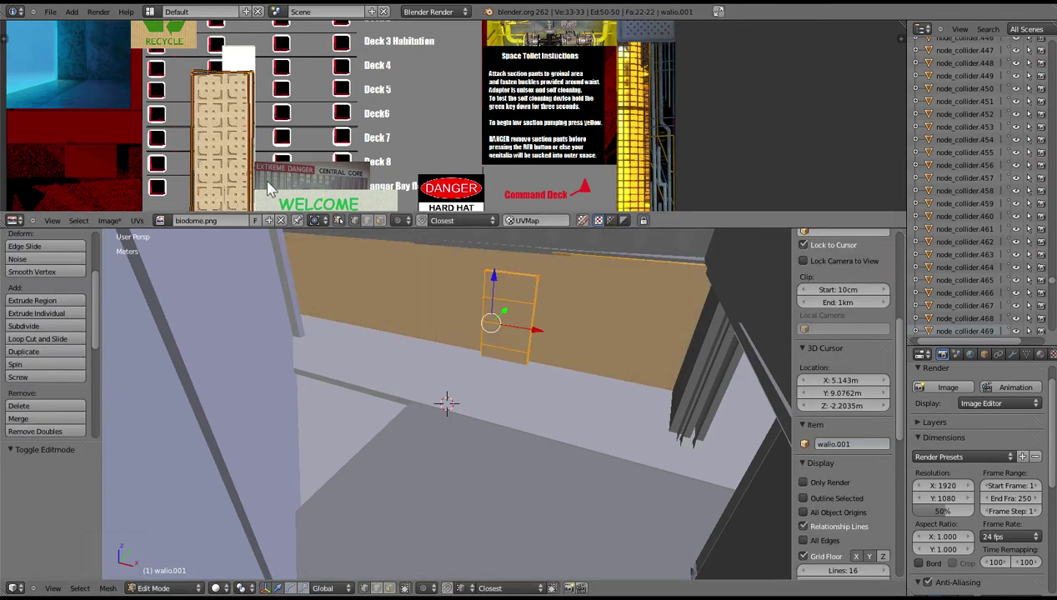
pyautogui.press('r')
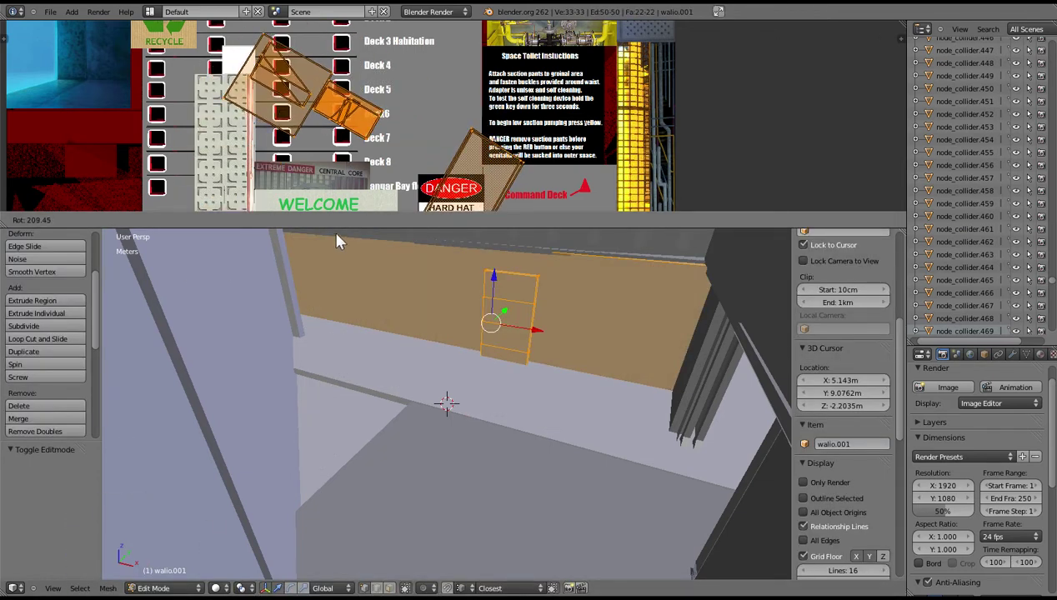
pyautogui.rightClick(338, 225)
pyautogui.click(167, 587)
pyautogui.click(158, 575)
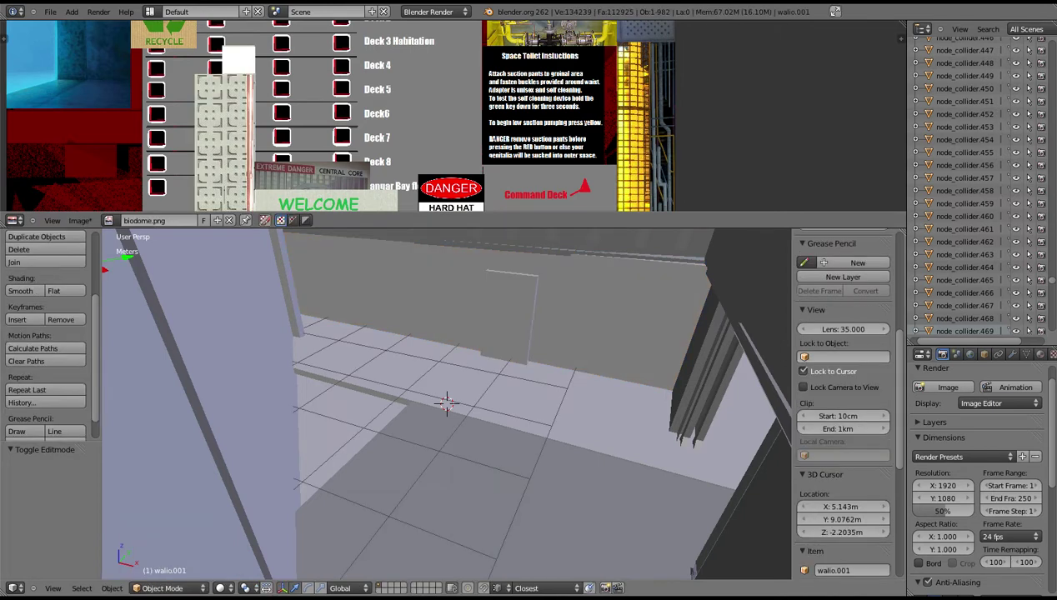
# - In Edit Mode, select only the large wall face beside the door and rotate its UVs by about half a turn
pyautogui.click(165, 588)
pyautogui.click(162, 563)
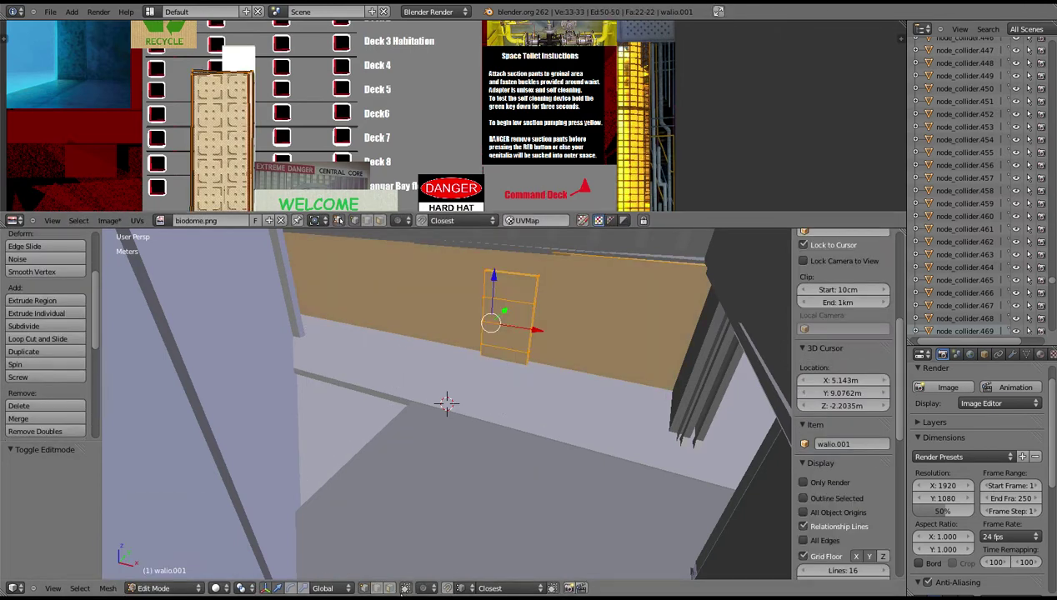
pyautogui.rightClick(423, 290)
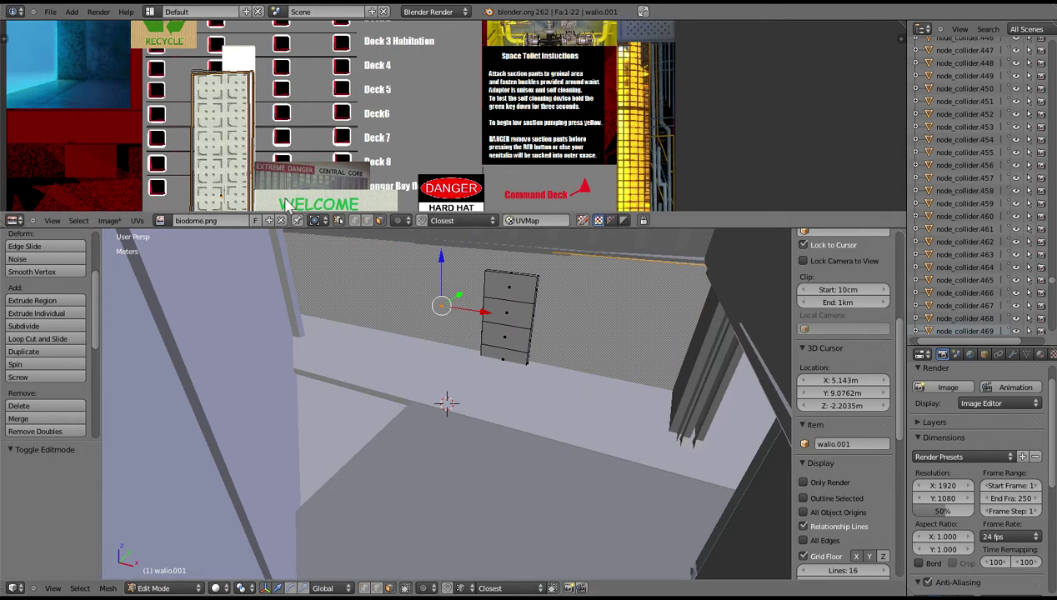
pyautogui.press('r')
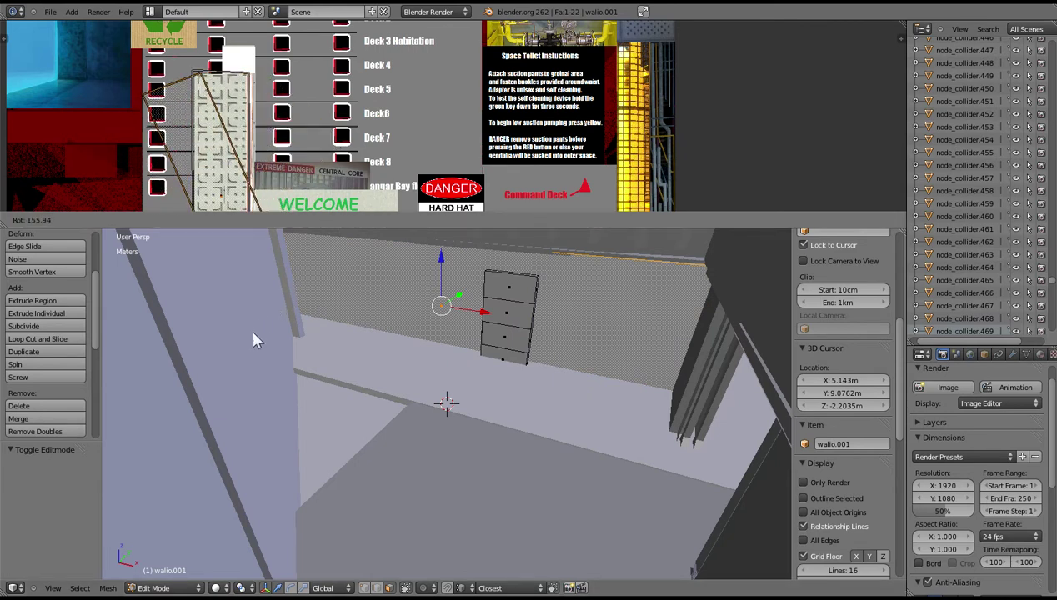
pyautogui.click(200, 369)
# - Move the wall face's UVs 5.722 mm in X and 1.907 mm in Y, scale them 1.108 along X and realign them over the panelled strip
pyautogui.press('g')
pyautogui.click(225, 182)
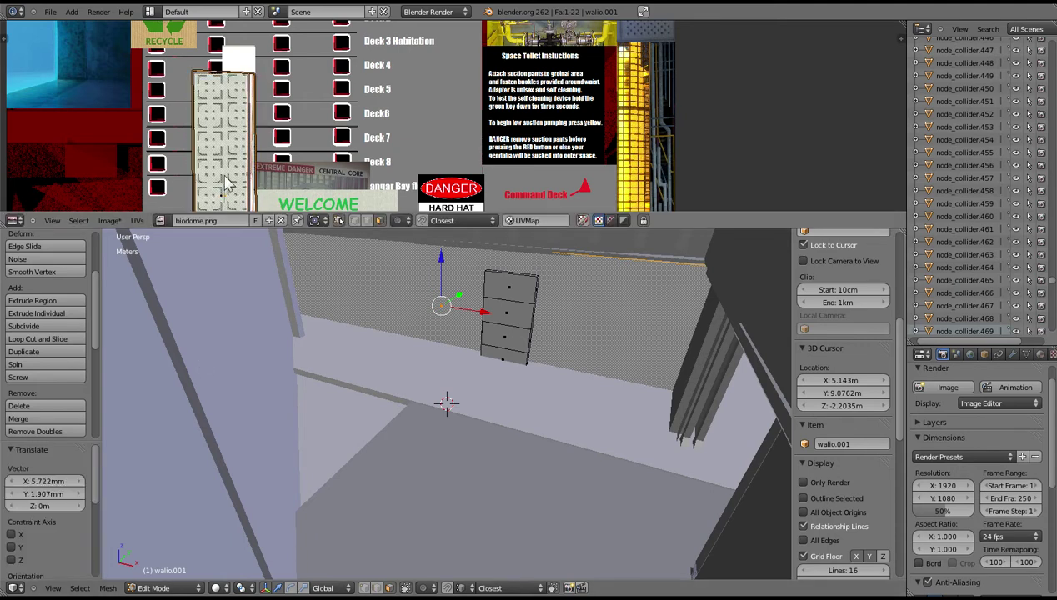
pyautogui.press('s')
pyautogui.press('x')
pyautogui.click(208, 185)
pyautogui.press('g')
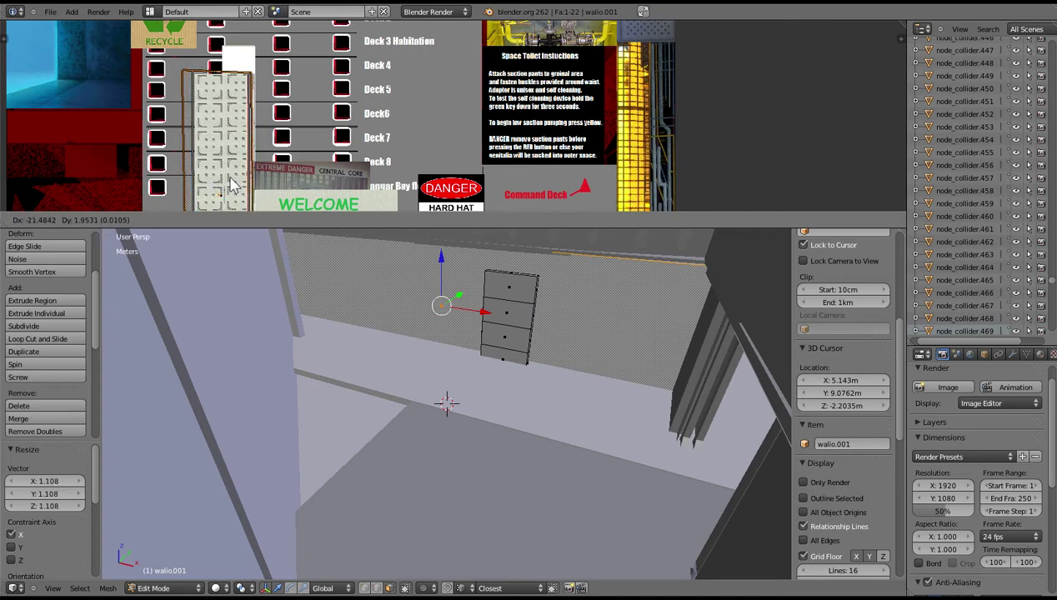
pyautogui.click(234, 187)
# - Select all of the wall's geometry and move it -3.198 cm along the global Z axis
pyautogui.moveTo(387, 277); pyautogui.dragTo(445, 321, button='middle')
pyautogui.moveTo(193, 550)
pyautogui.mouseDown(button='middle')
pyautogui.moveTo(339, 428)
pyautogui.moveTo(443, 401)
pyautogui.moveTo(453, 409)
pyautogui.moveTo(455, 363)
pyautogui.mouseUp(button='middle')
pyautogui.press('z')
pyautogui.press('a')
pyautogui.press('z')
pyautogui.press('g')
pyautogui.press('z')
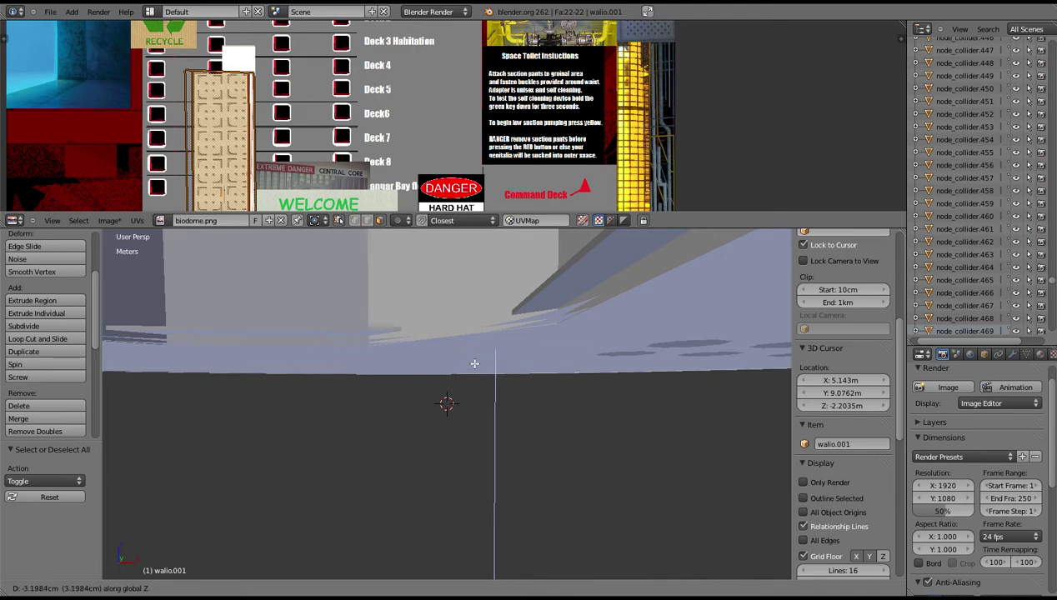
pyautogui.click(474, 364)
pyautogui.moveTo(474, 363); pyautogui.dragTo(450, 366, button='middle')
# - Display the wall in Texture Paint mode and check its panel texture against the lower end of the strip in biodome.png
pyautogui.click(158, 588)
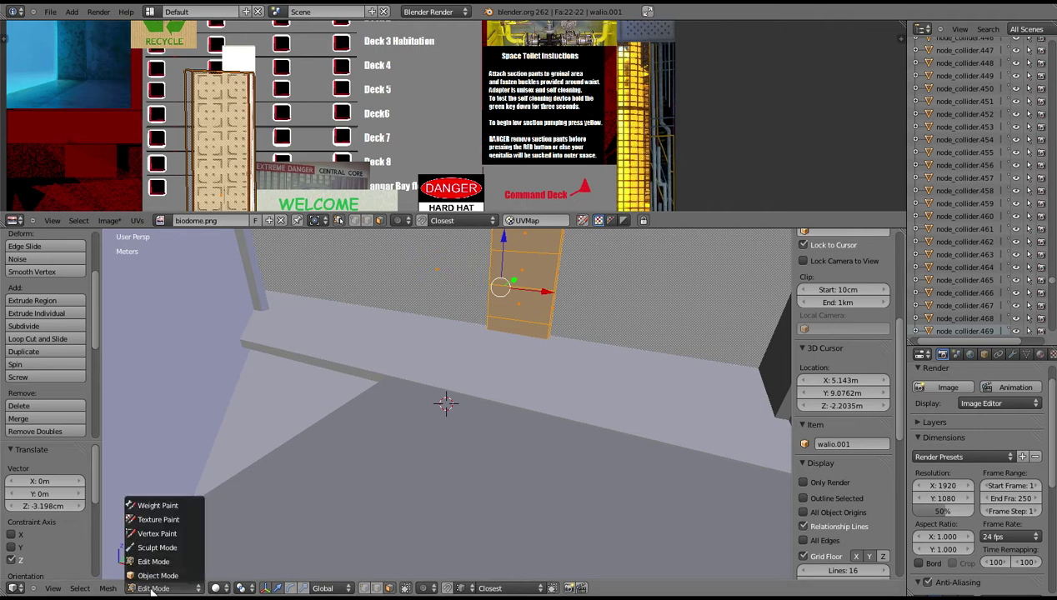
pyautogui.click(170, 520)
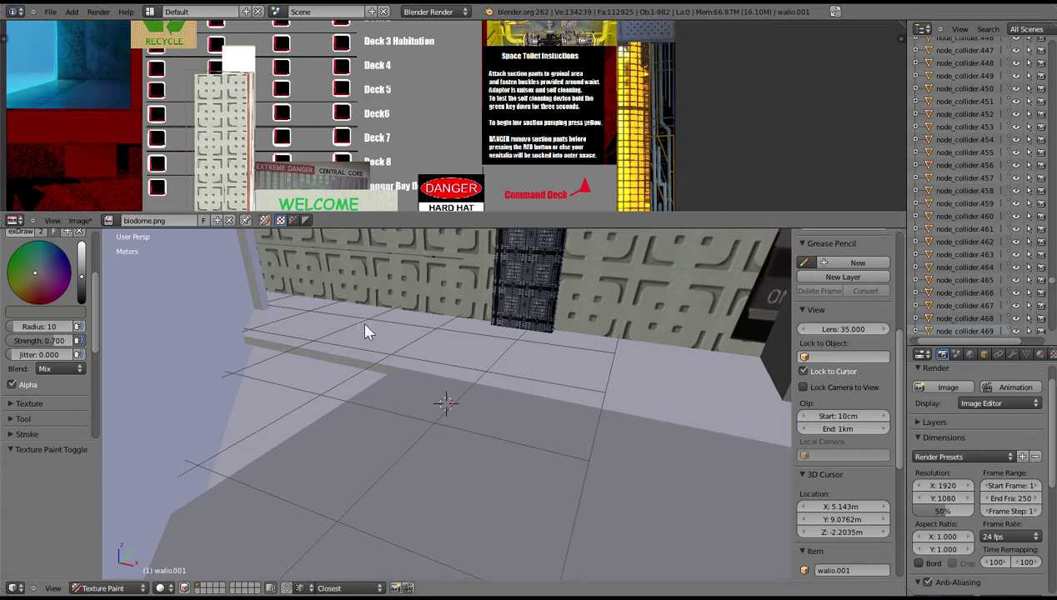
pyautogui.moveTo(221, 135); pyautogui.dragTo(252, 20, button='middle')
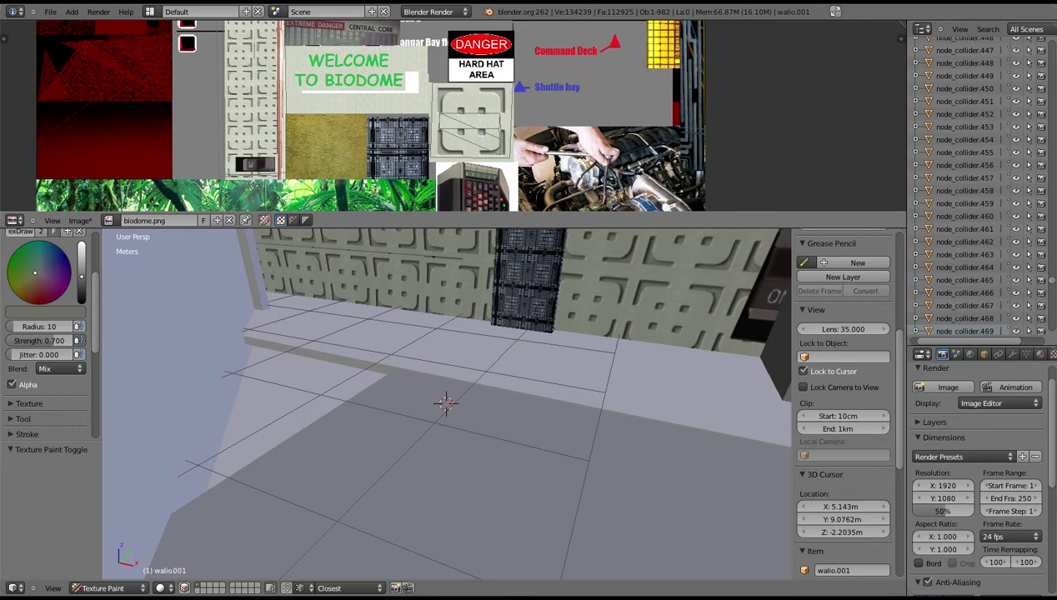
# - Select the wall face in Edit Mode and, with vertex selection, move its lower-left UV corner -7.629 mm in X
pyautogui.click(104, 587)
pyautogui.click(96, 560)
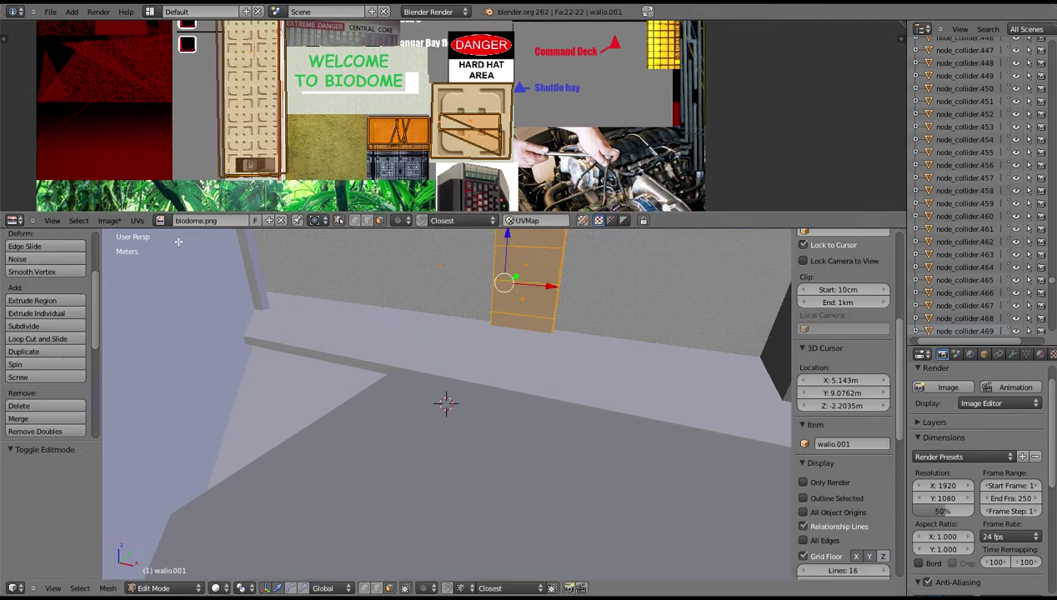
pyautogui.rightClick(440, 269)
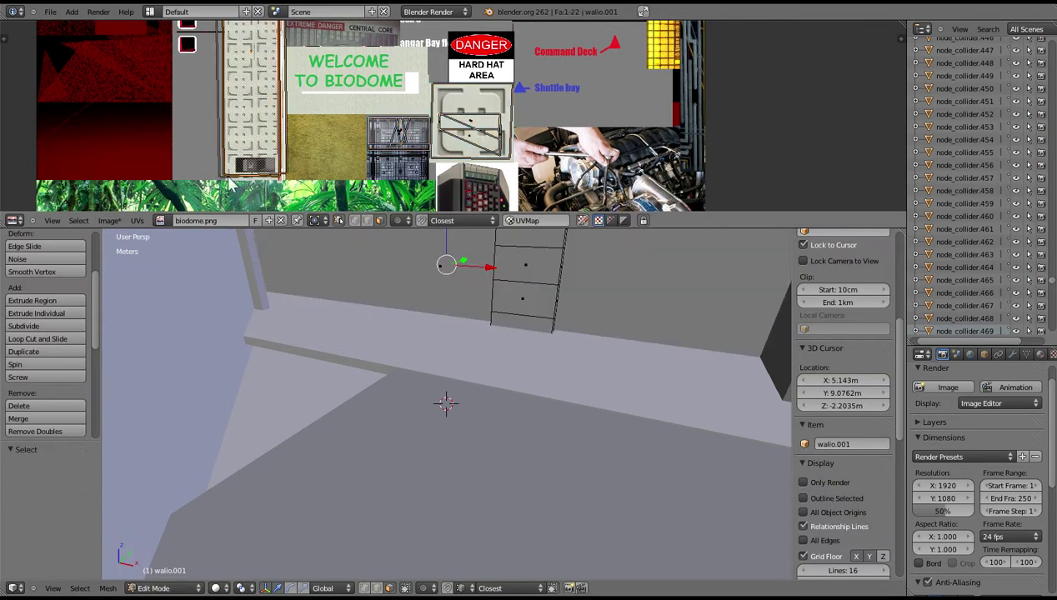
pyautogui.rightClick(440, 272)
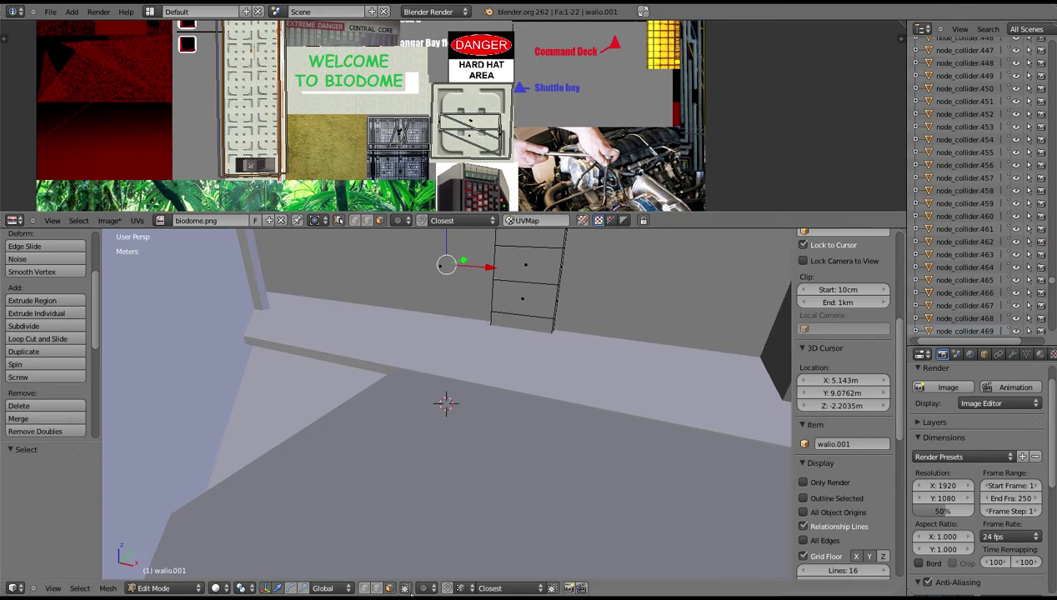
pyautogui.click(366, 588)
pyautogui.rightClick(219, 180)
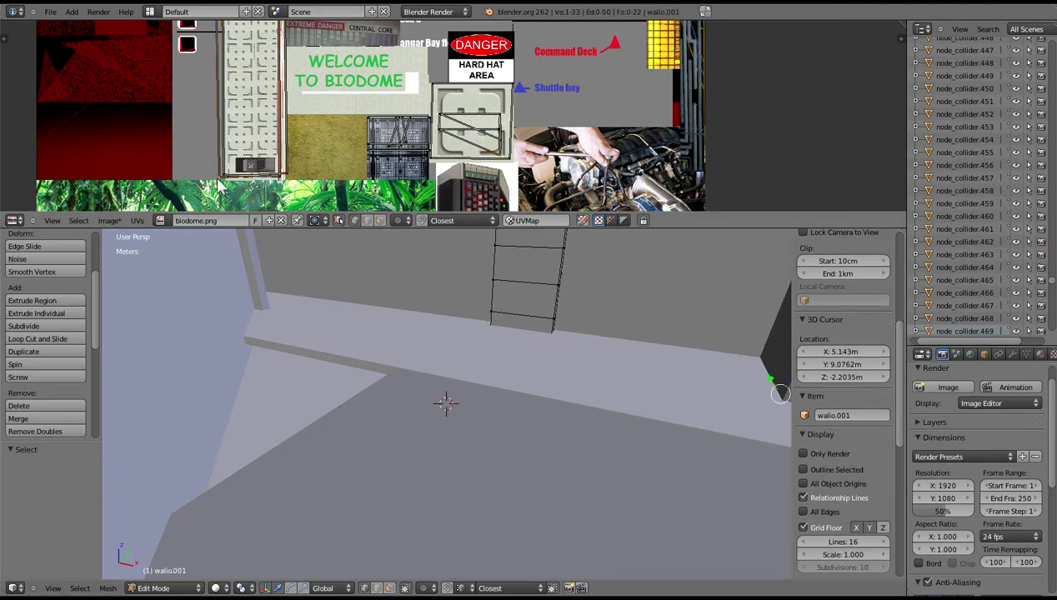
pyautogui.press('g')
pyautogui.press('y')
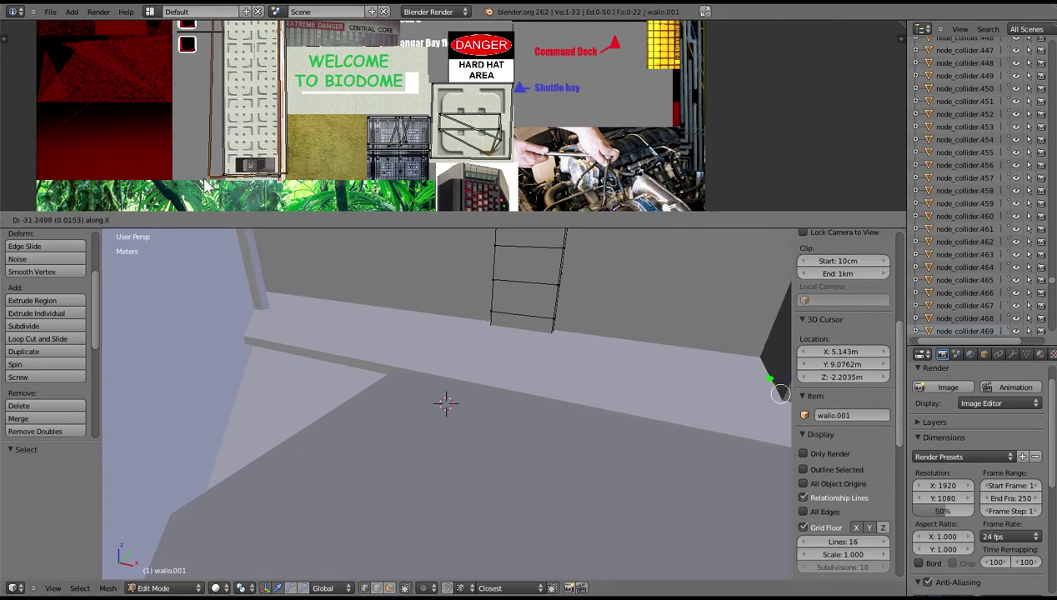
pyautogui.click(213, 189)
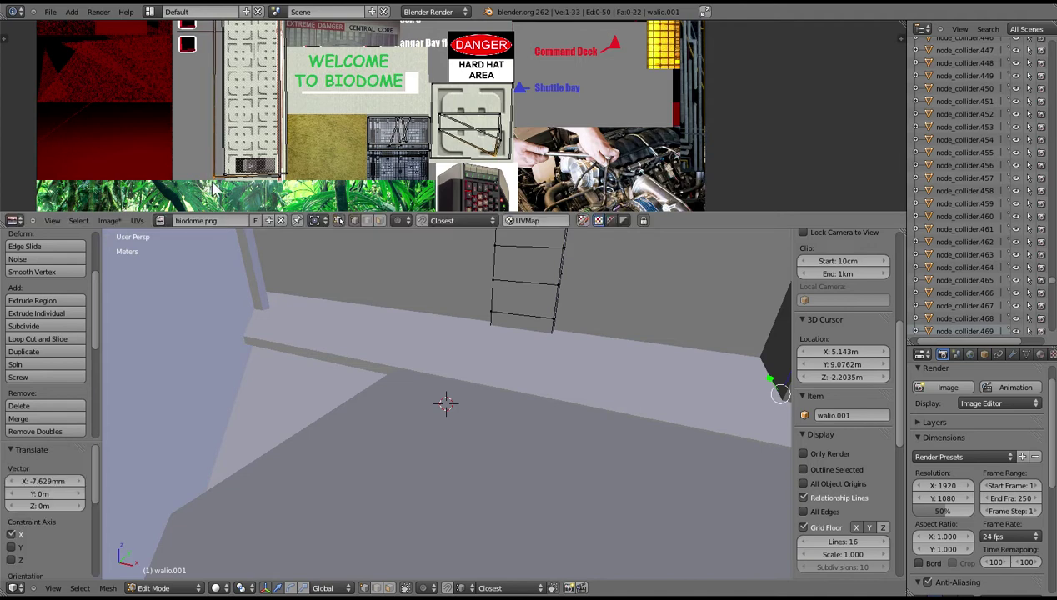
# - Display the wall in Texture Paint mode and inspect the panel pattern on both sides of the door
pyautogui.click(160, 588)
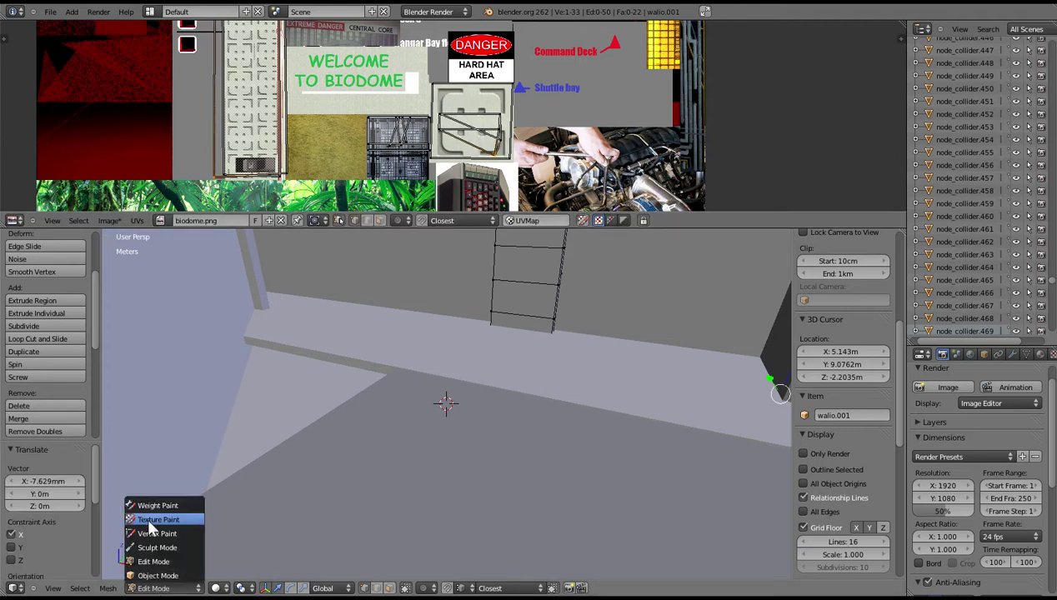
pyautogui.click(154, 519)
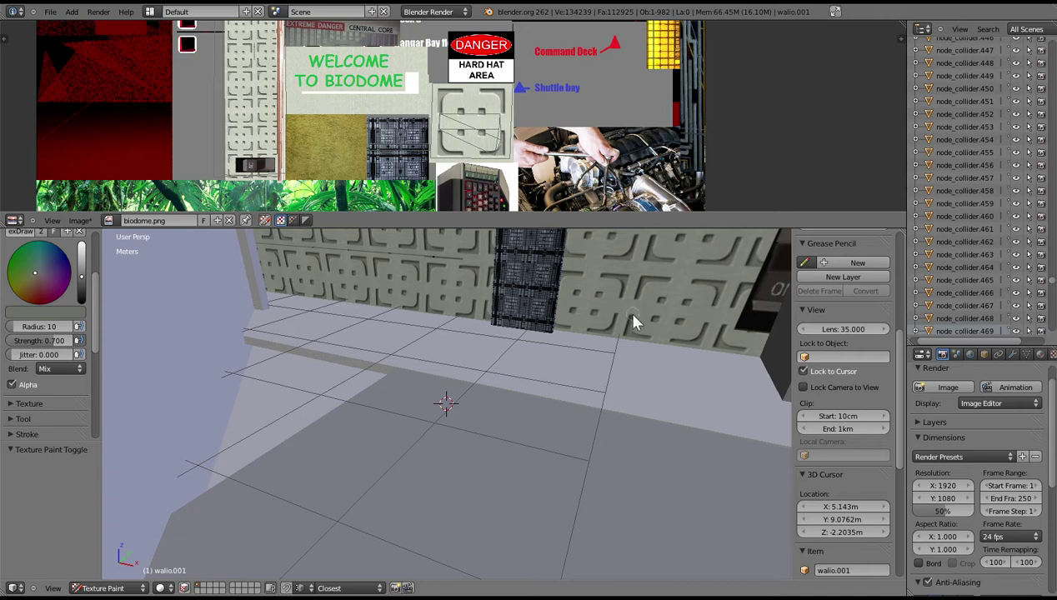
pyautogui.moveTo(639, 317); pyautogui.dragTo(649, 283, button='middle')
pyautogui.moveTo(582, 309); pyautogui.dragTo(576, 298, button='middle')
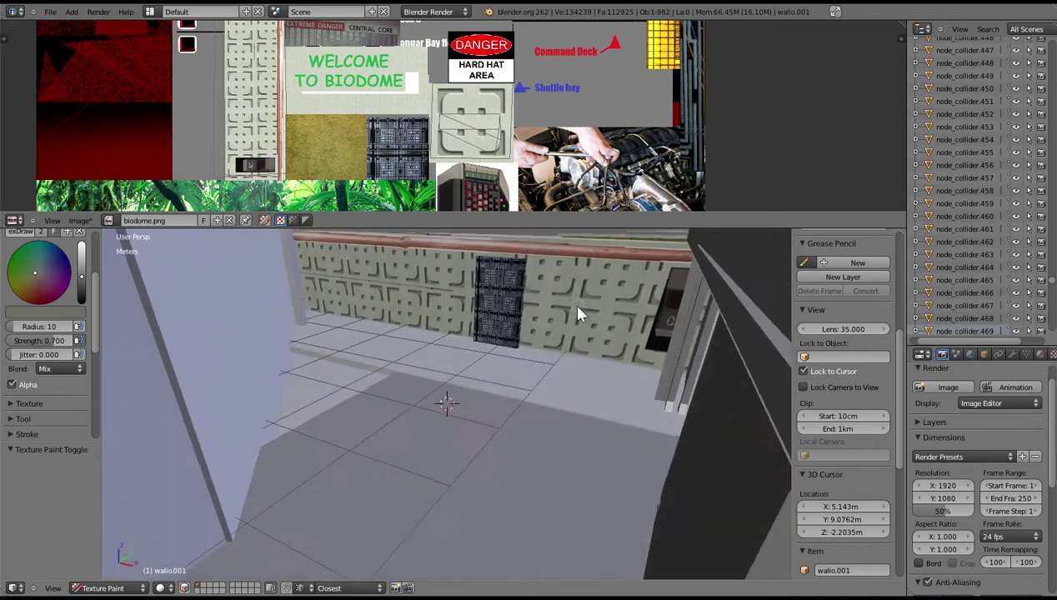
pyautogui.scroll(1, 347, 280)
pyautogui.moveTo(347, 280); pyautogui.dragTo(340, 298, button='middle')
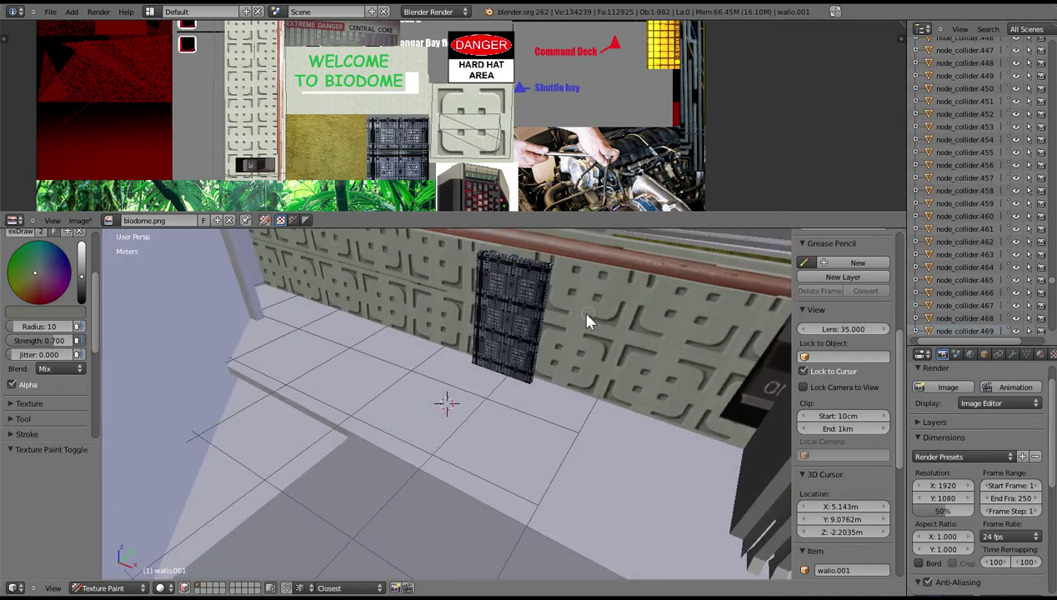
# - Examine the biodome from several sides, including the outer dome panels, the entrance block and the interior columns
pyautogui.scroll(-6, 562, 286)
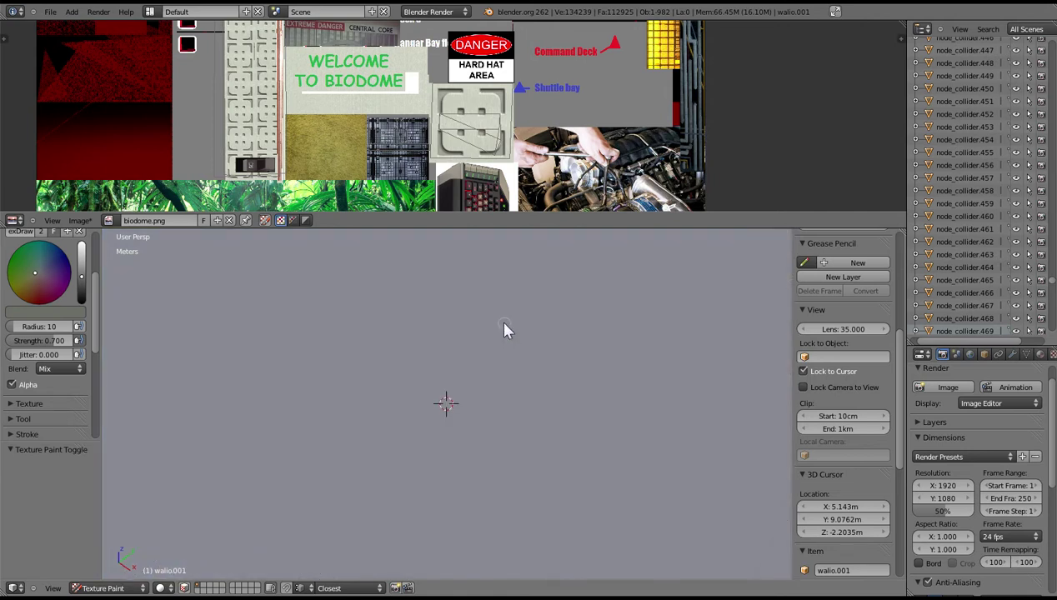
pyautogui.moveTo(496, 316); pyautogui.dragTo(285, 416, button='middle')
pyautogui.moveTo(232, 369); pyautogui.dragTo(309, 475, button='middle')
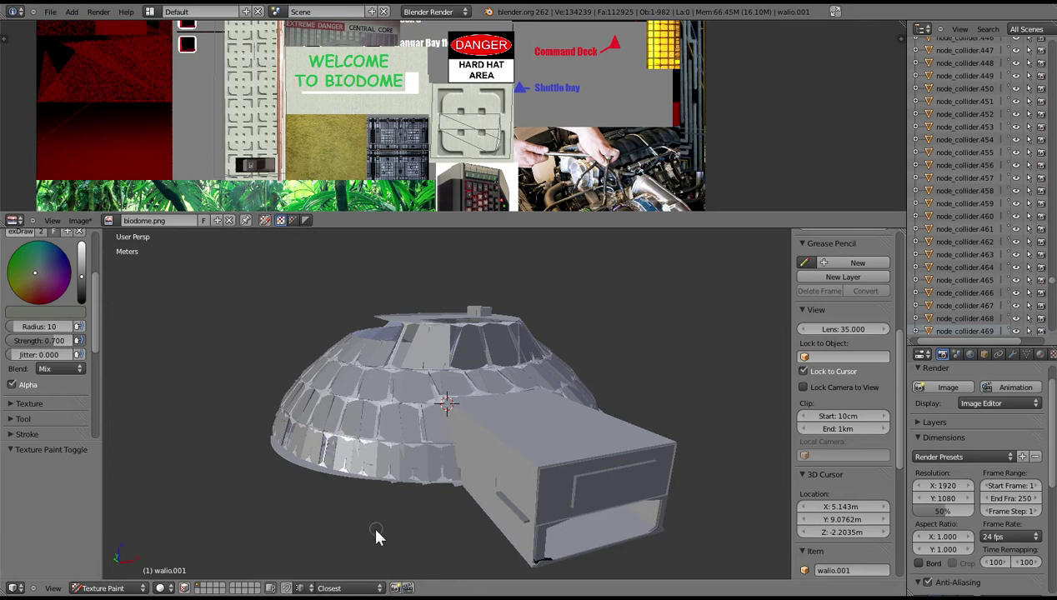
pyautogui.scroll(10, 365, 423)
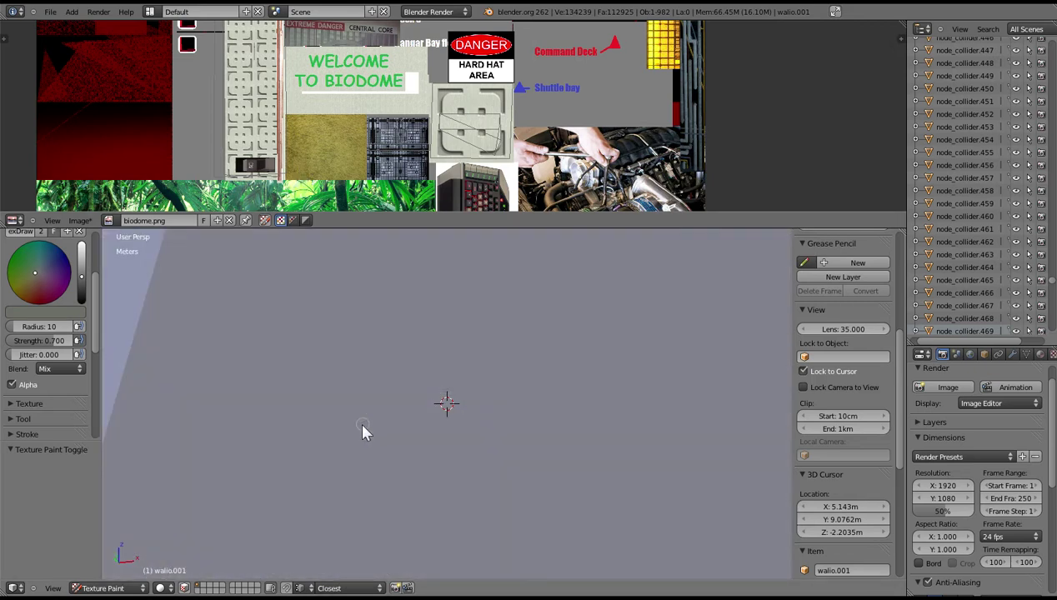
pyautogui.moveTo(360, 423); pyautogui.dragTo(417, 453, button='middle')
pyautogui.scroll(5, 419, 461)
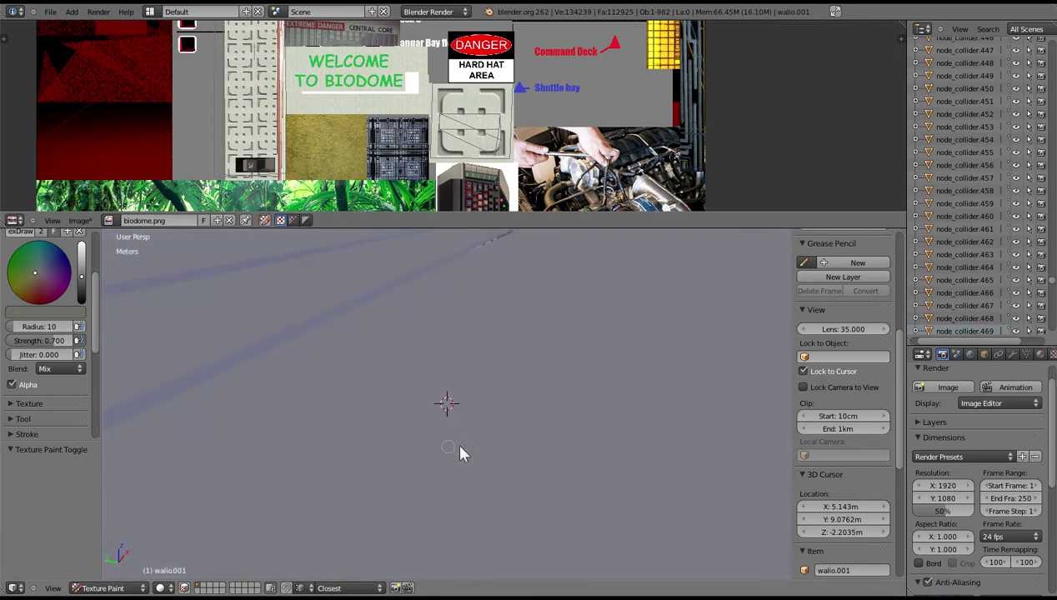
pyautogui.scroll(-12, 564, 458)
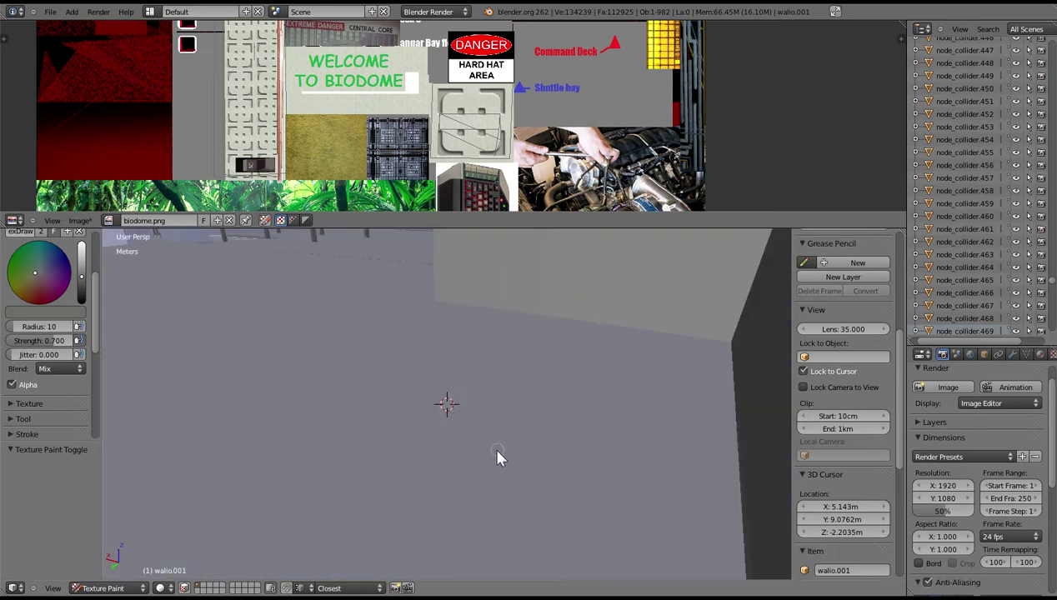
pyautogui.scroll(-3, 467, 454)
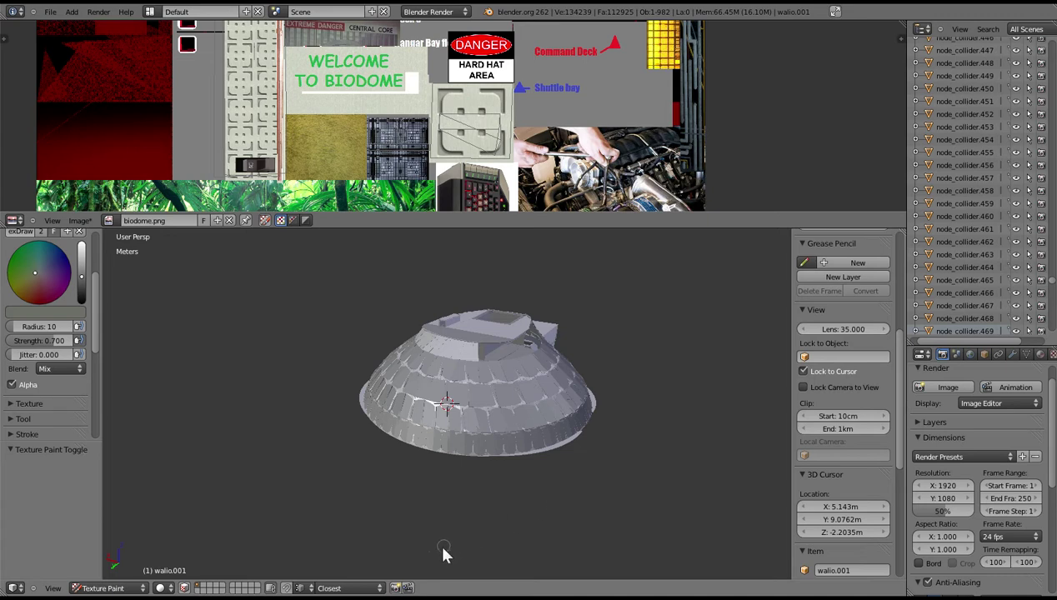
pyautogui.scroll(8, 471, 350)
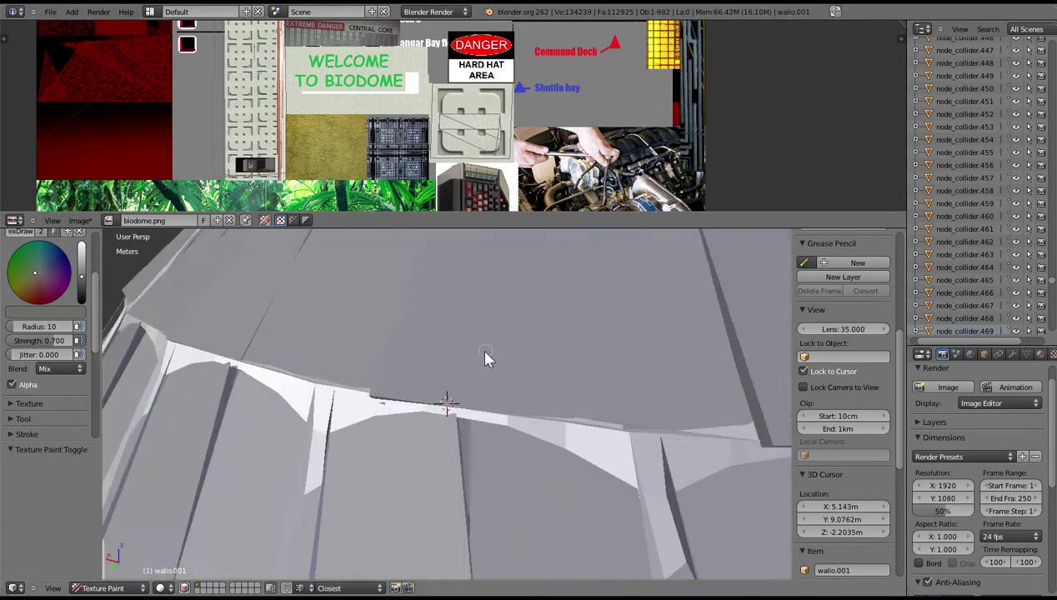
pyautogui.scroll(6, 485, 354)
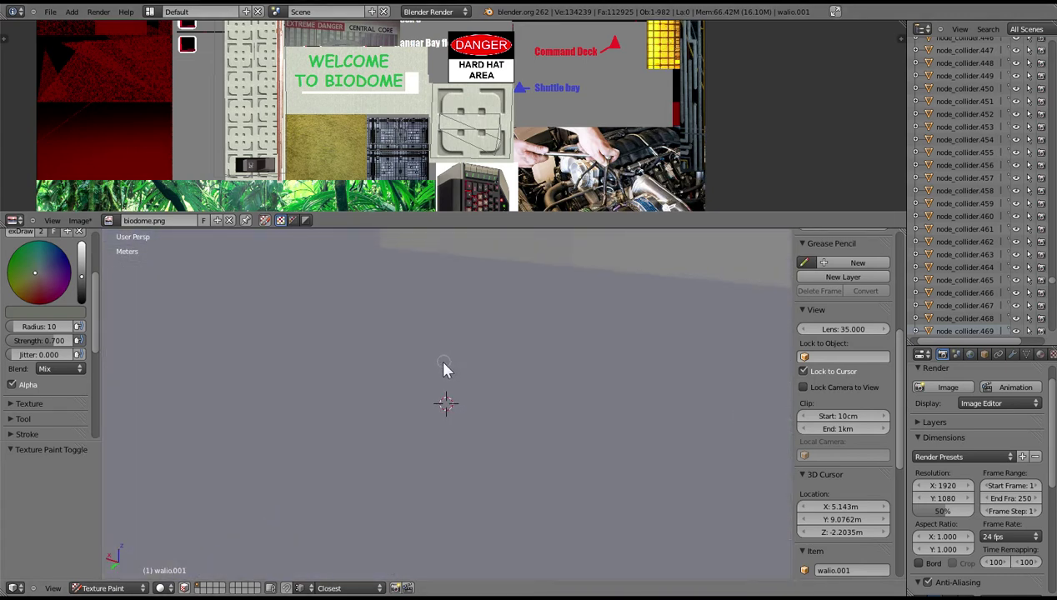
pyautogui.scroll(-5, 469, 349)
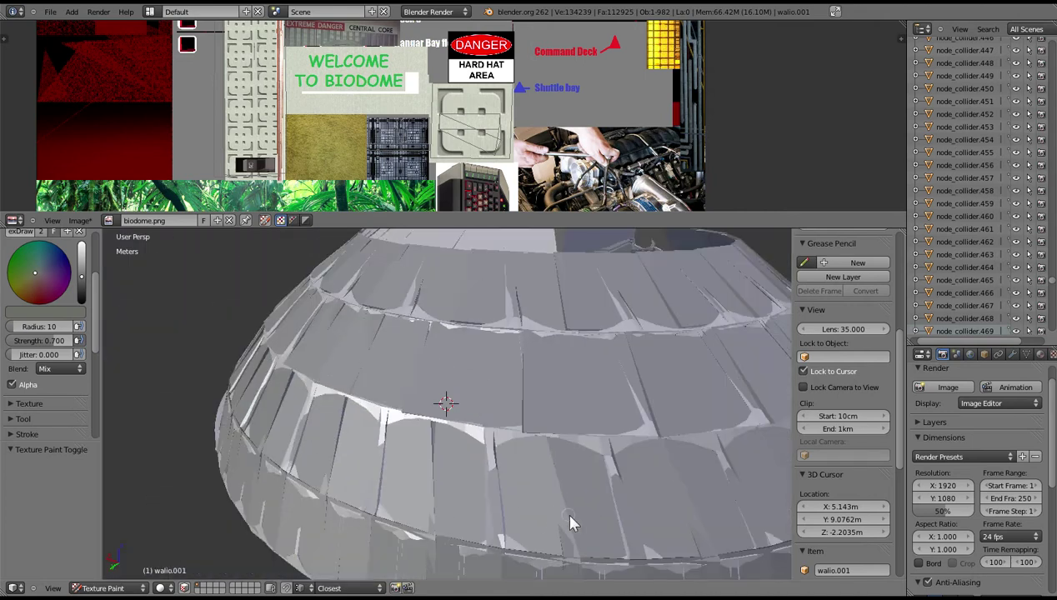
pyautogui.scroll(1, 627, 389)
pyautogui.scroll(-7, 608, 385)
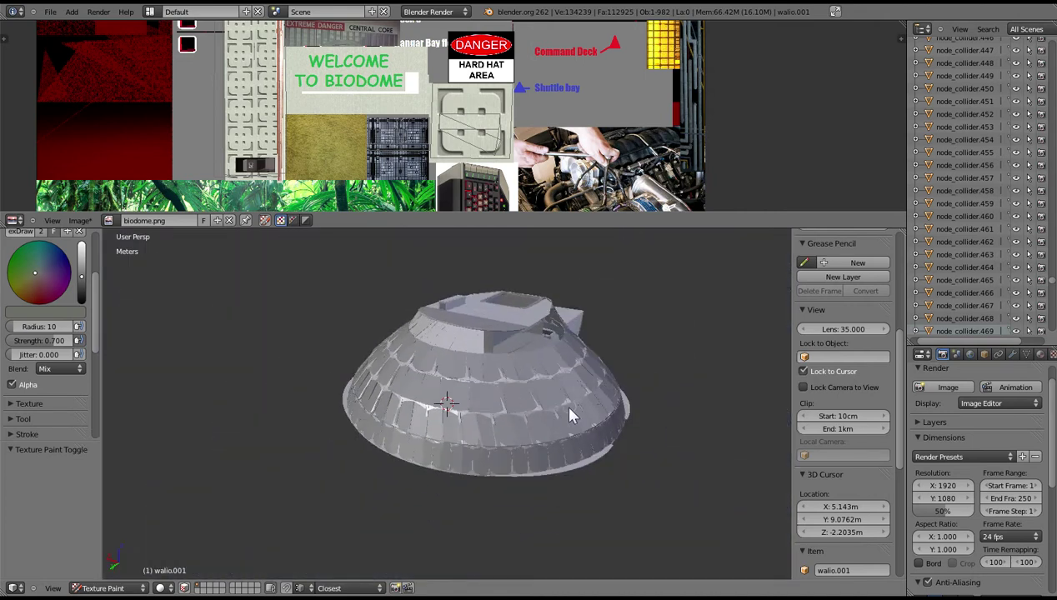
pyautogui.moveTo(488, 375); pyautogui.dragTo(378, 375, button='middle')
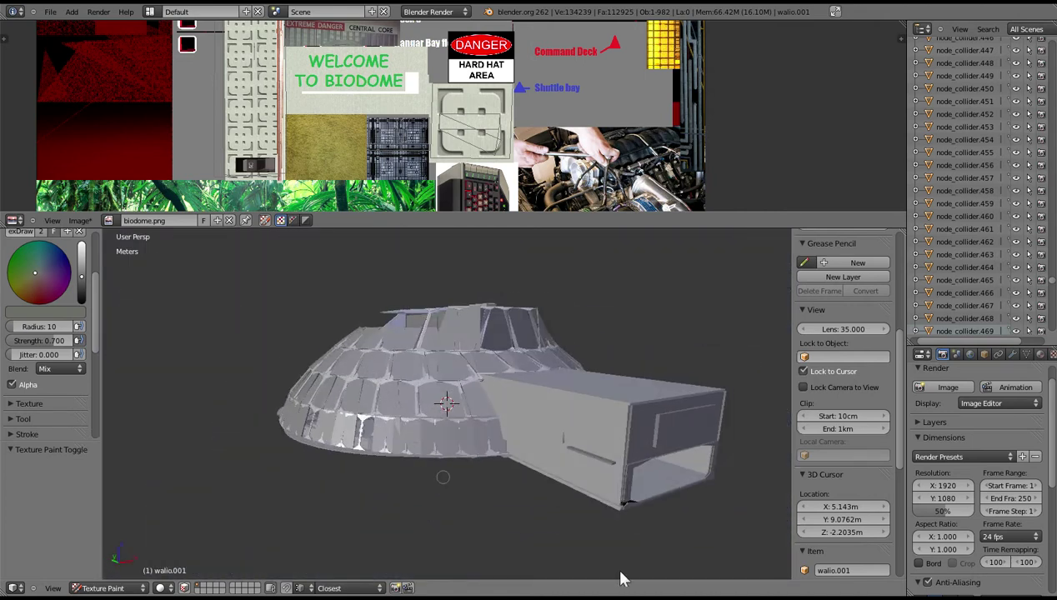
pyautogui.scroll(6, 637, 542)
pyautogui.scroll(6, 640, 529)
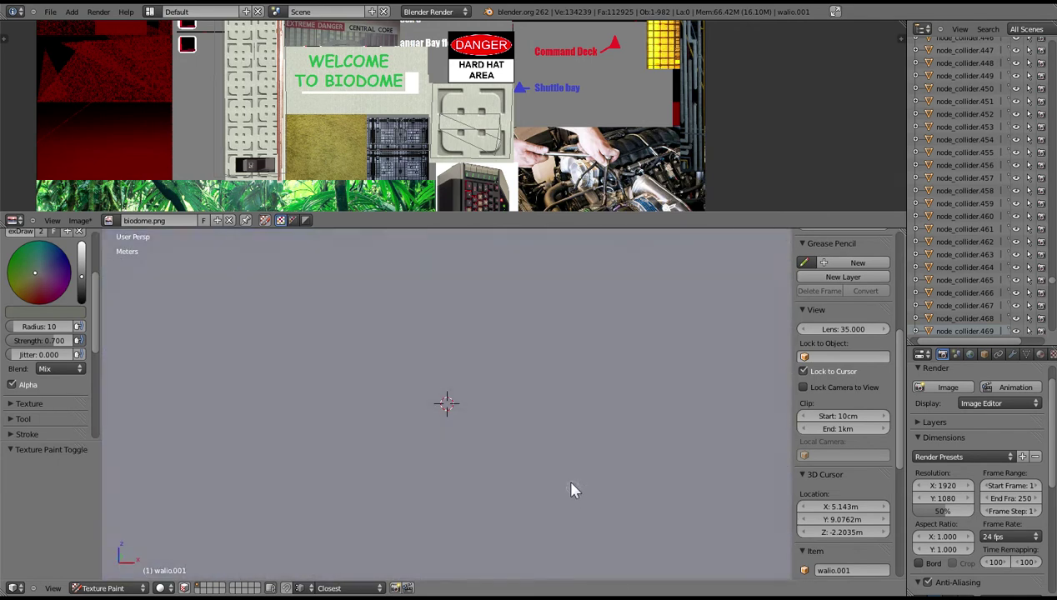
pyautogui.scroll(3, 554, 461)
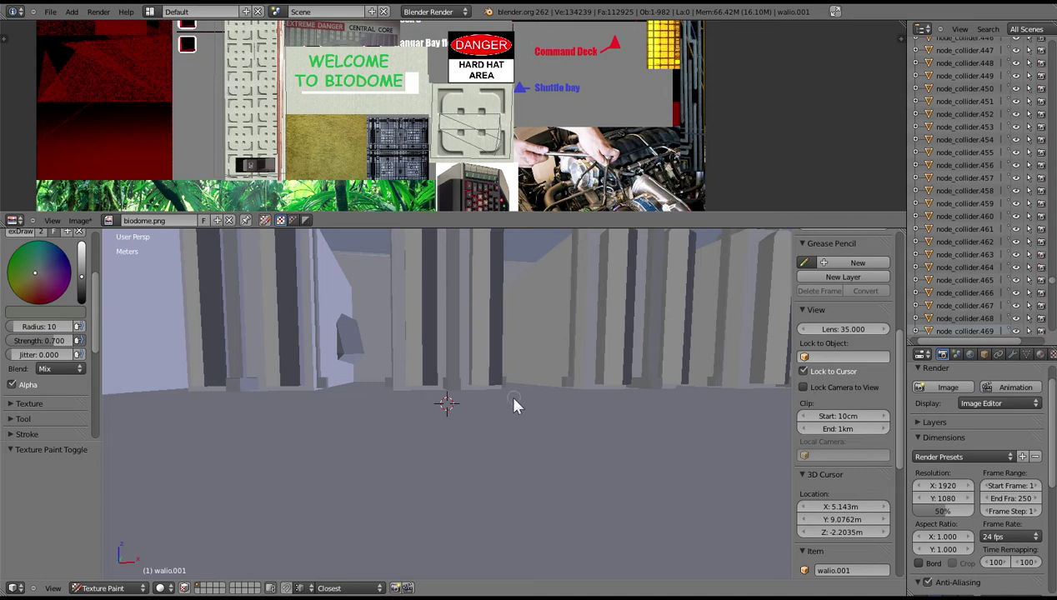
# - Examine the biodome's interior, including the cylindrical columns, partition walls and railed walkway
pyautogui.scroll(2, 512, 405)
pyautogui.scroll(-5, 500, 400)
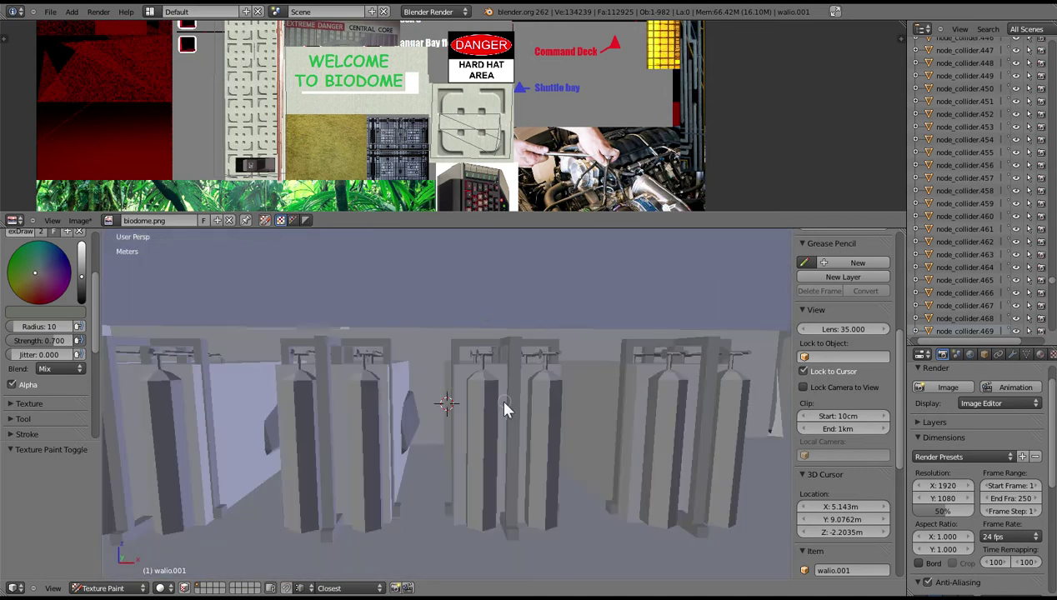
pyautogui.scroll(3, 515, 401)
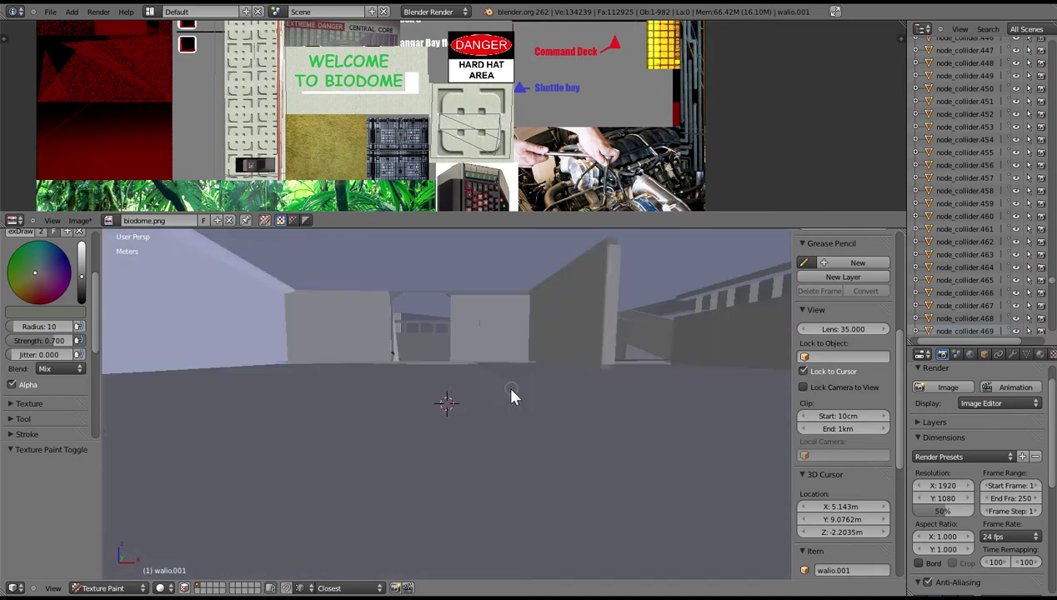
pyautogui.scroll(3, 509, 394)
pyautogui.scroll(-4, 509, 394)
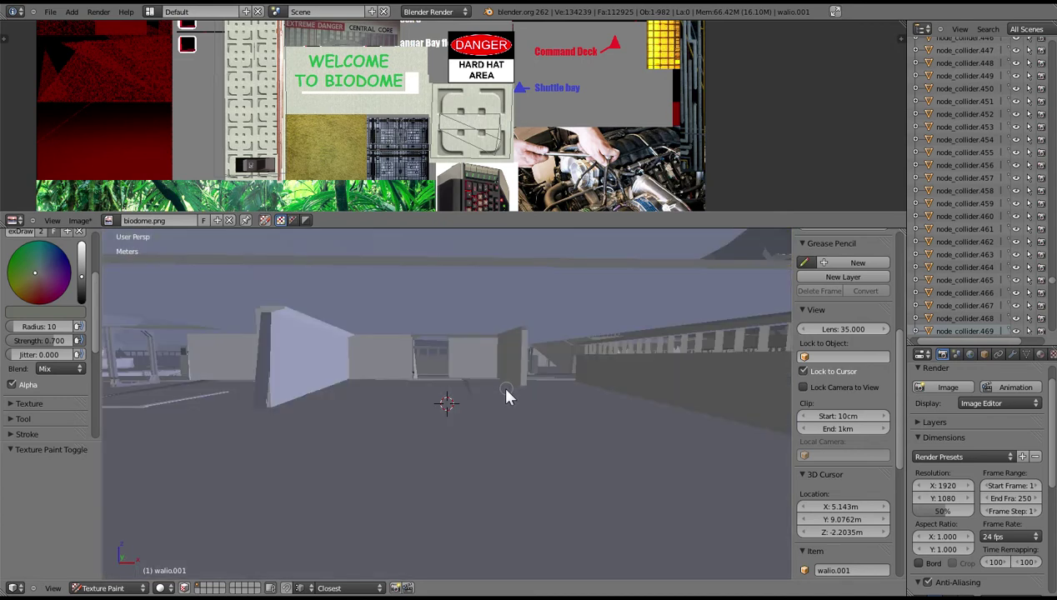
pyautogui.moveTo(490, 390); pyautogui.dragTo(463, 406, button='middle')
pyautogui.scroll(3, 464, 405)
pyautogui.scroll(-3, 463, 407)
pyautogui.scroll(3, 461, 411)
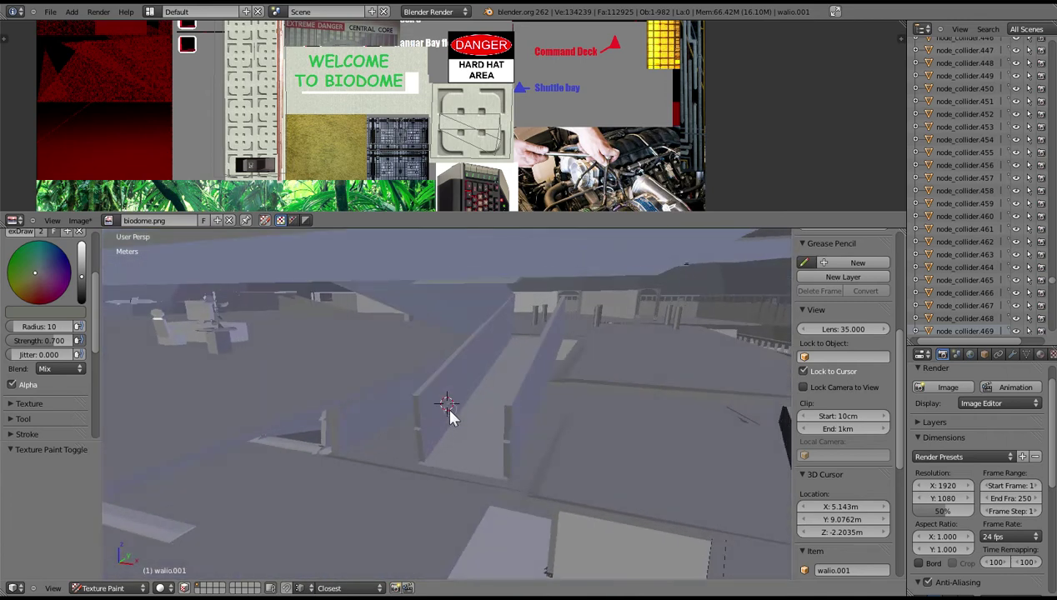
pyautogui.scroll(3, 485, 385)
pyautogui.scroll(-4, 460, 395)
pyautogui.scroll(5, 462, 401)
pyautogui.scroll(-4, 483, 416)
pyautogui.scroll(3, 508, 421)
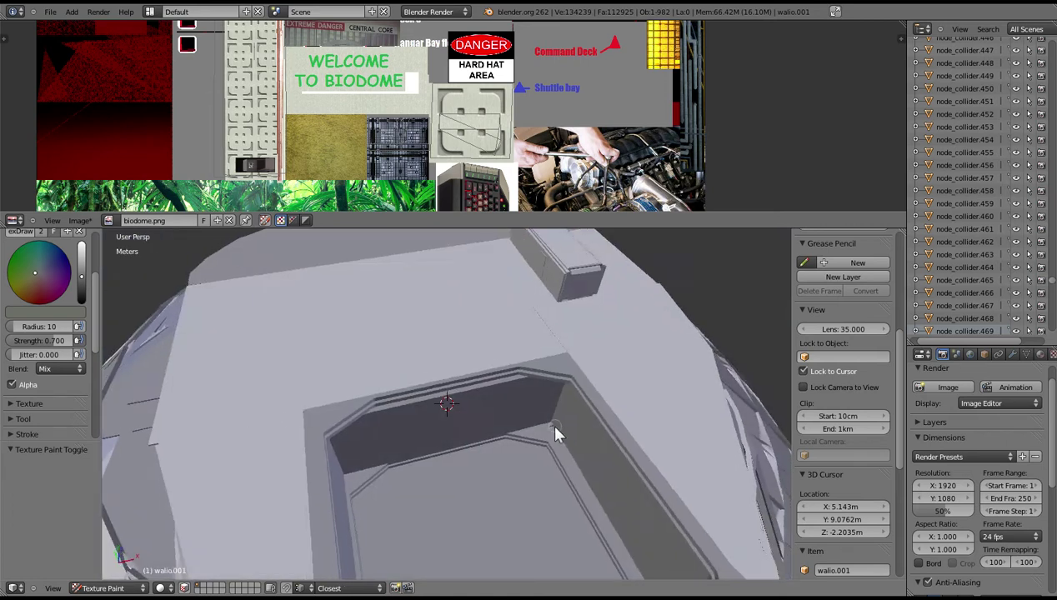
# - Examine the recessed roof opening from above and the open floor area inside the biodome
pyautogui.moveTo(558, 424); pyautogui.dragTo(553, 419, button='middle')
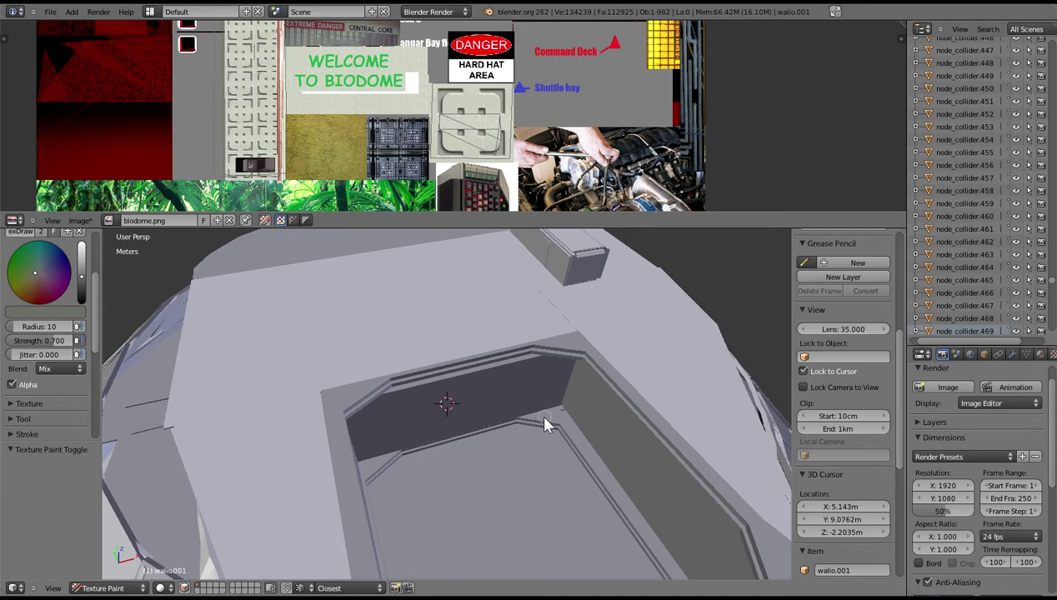
pyautogui.scroll(4, 435, 412)
pyautogui.scroll(-4, 433, 411)
pyautogui.scroll(-4, 433, 410)
pyautogui.moveTo(434, 409)
pyautogui.mouseDown(button='middle')
pyautogui.moveTo(398, 427)
pyautogui.moveTo(441, 403)
pyautogui.mouseUp(button='middle')
pyautogui.scroll(6, 442, 406)
pyautogui.scroll(-4, 442, 406)
pyautogui.scroll(2, 443, 408)
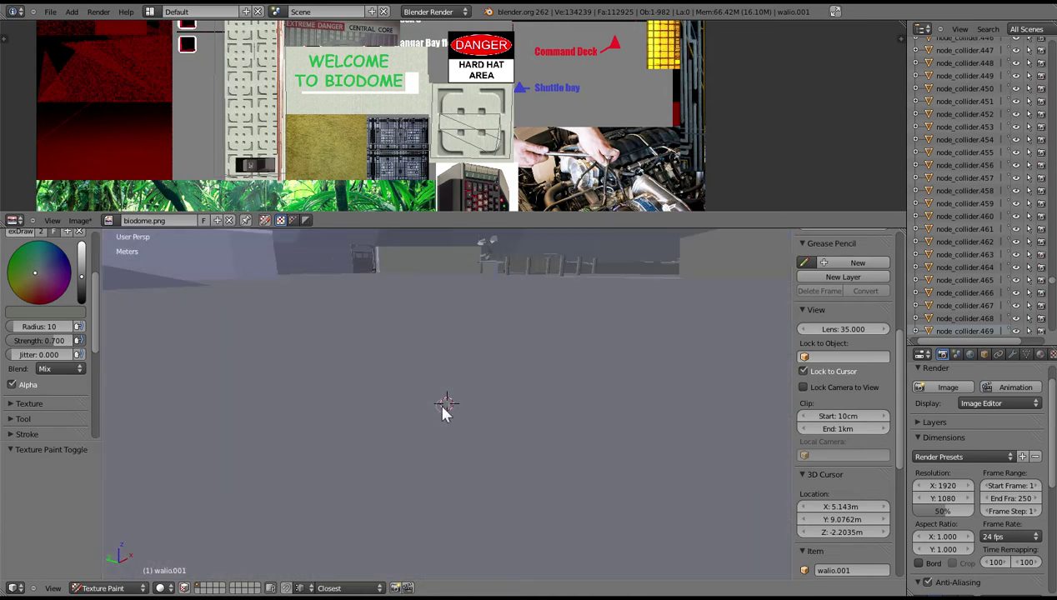
pyautogui.scroll(-2, 444, 408)
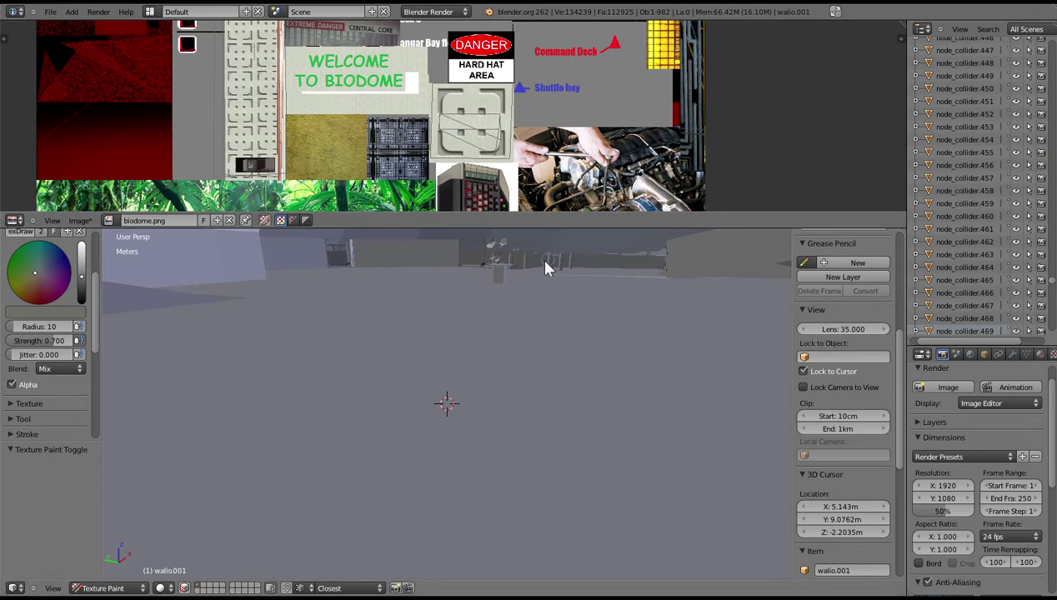
pyautogui.moveTo(535, 268); pyautogui.dragTo(425, 321, button='middle')
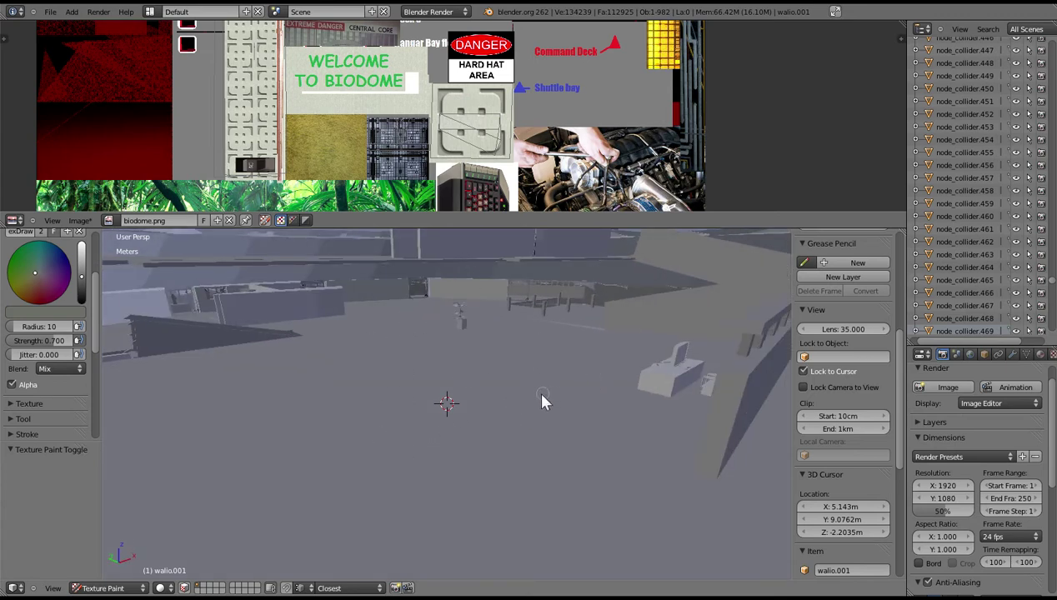
pyautogui.scroll(3, 444, 401)
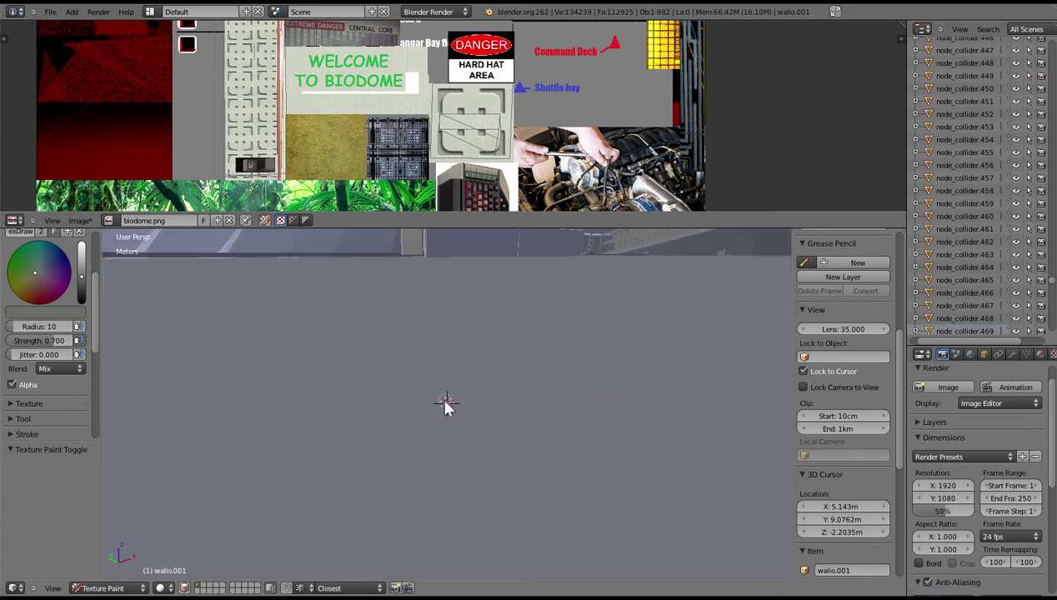
# - Examine the biodome's exterior, including the tiered shell panels and the flat roof section
pyautogui.scroll(-3, 446, 401)
pyautogui.moveTo(472, 399); pyautogui.dragTo(435, 402, button='middle')
pyautogui.scroll(-10, 412, 432)
pyautogui.scroll(5, 425, 412)
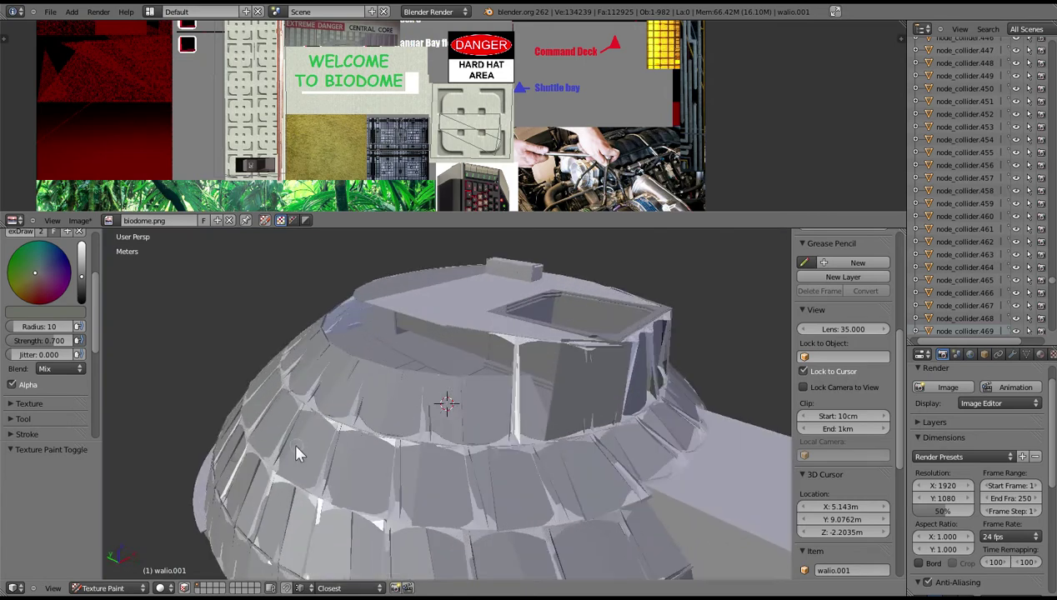
pyautogui.moveTo(298, 454); pyautogui.dragTo(490, 447, button='middle')
pyautogui.scroll(-3, 370, 412)
pyautogui.scroll(3, 437, 430)
pyautogui.scroll(3, 500, 429)
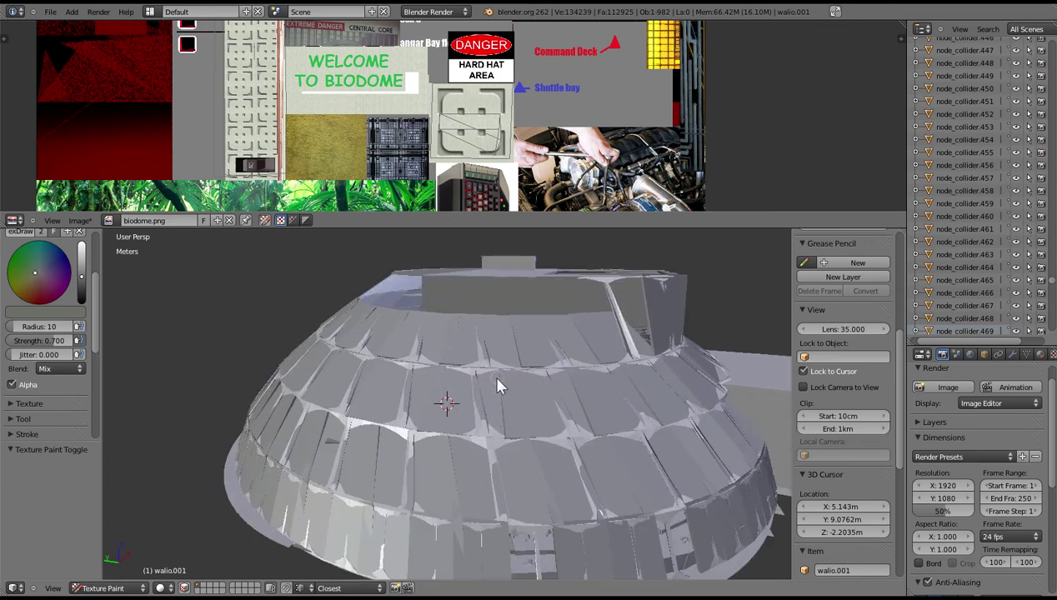
# - Select the dome's panel framework, domewall.093, in Object Mode, enter Edit Mode and display its texture in Texture Paint mode
pyautogui.scroll(4, 500, 410)
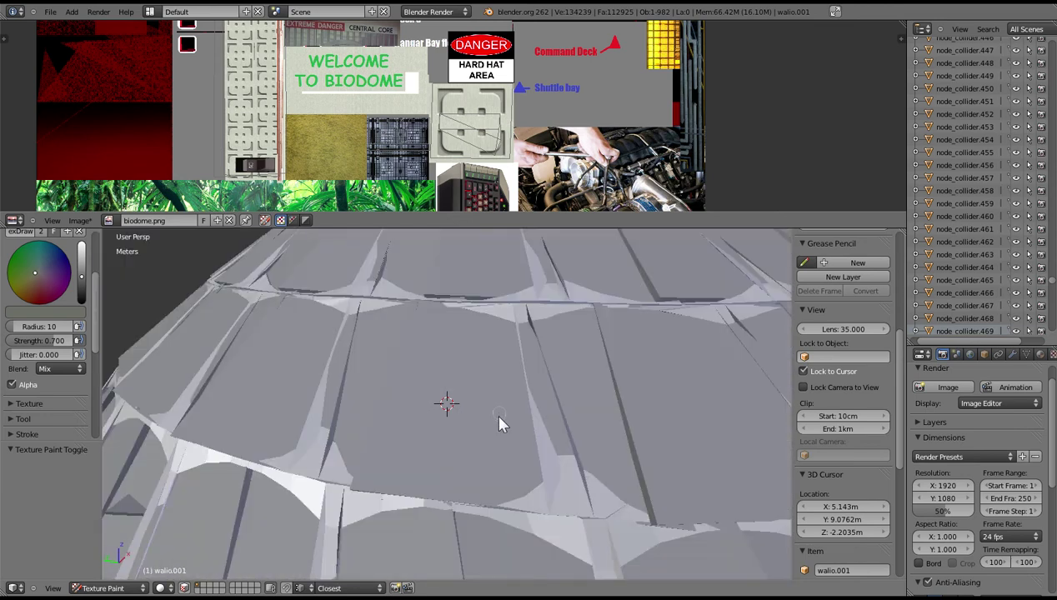
pyautogui.click(117, 588)
pyautogui.click(102, 575)
pyautogui.rightClick(307, 460)
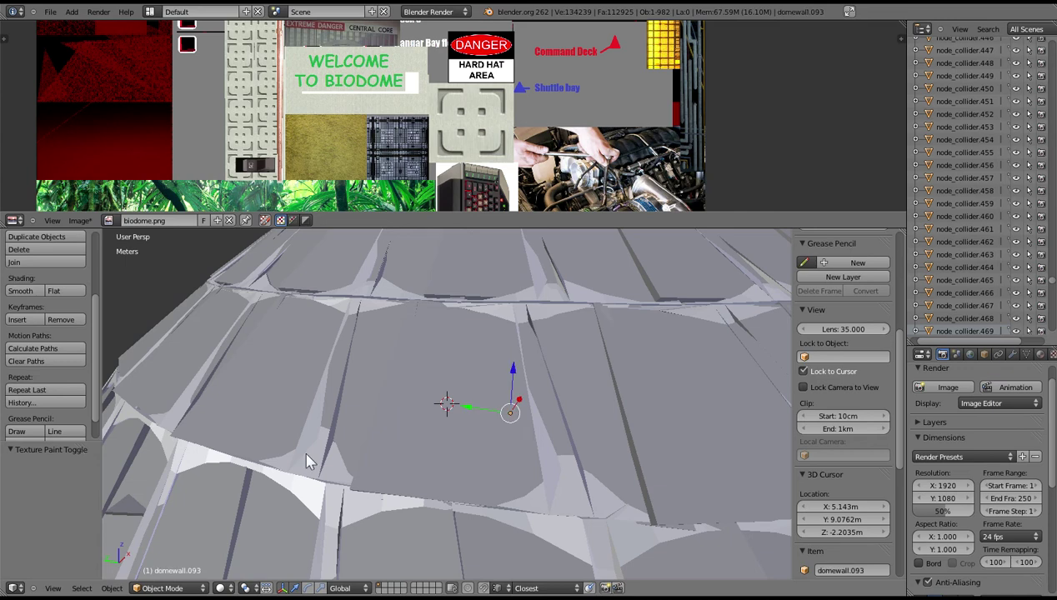
pyautogui.click(155, 589)
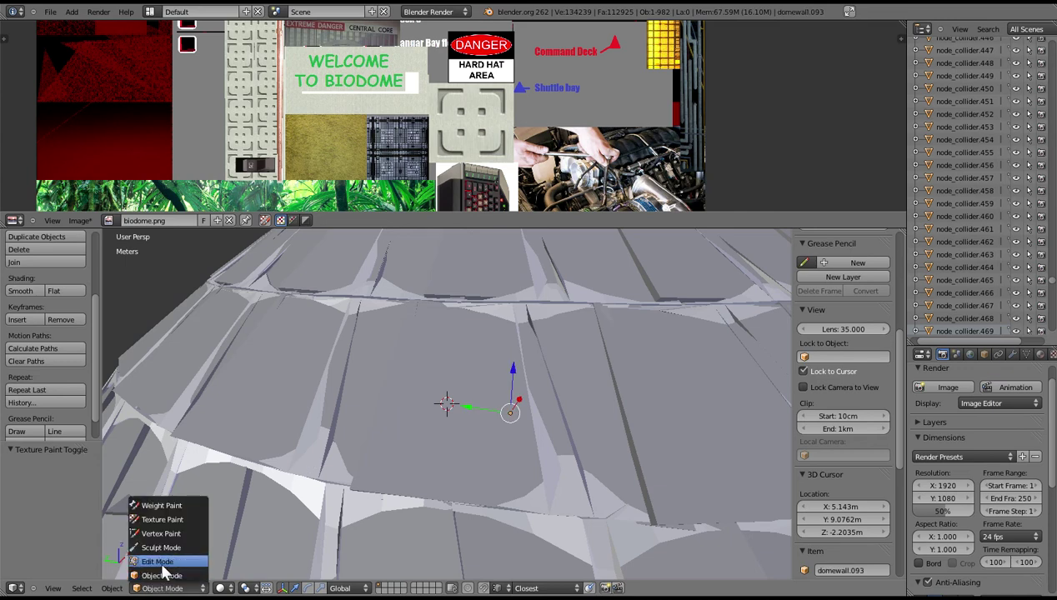
pyautogui.click(157, 561)
pyautogui.click(171, 588)
pyautogui.click(167, 518)
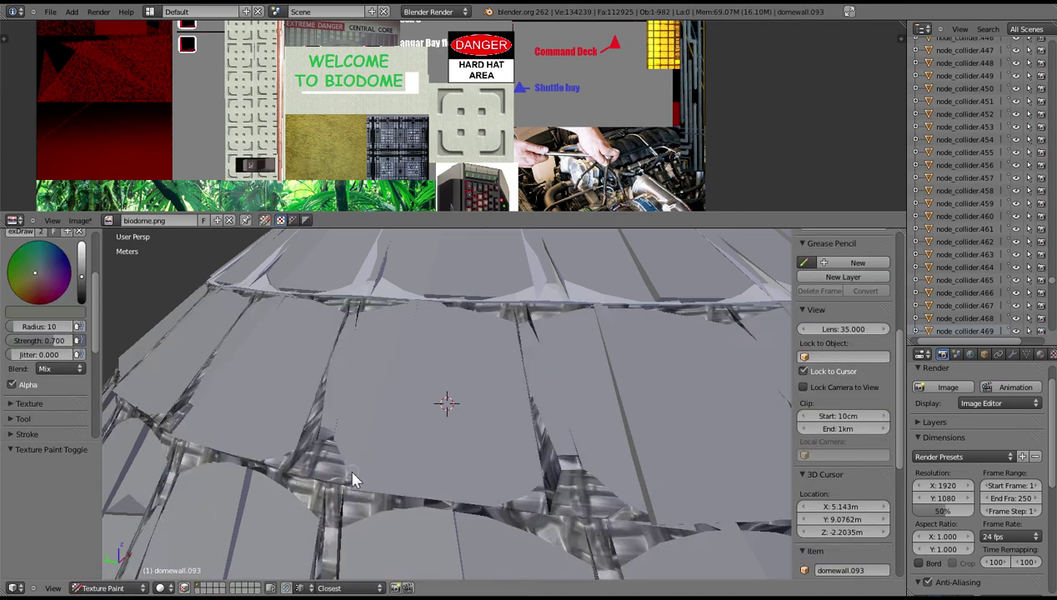
# - Inspect the framework texture between the dome's outer panels from several sides, including the lower tiers and the roof edge
pyautogui.scroll(-5, 351, 470)
pyautogui.moveTo(351, 470)
pyautogui.mouseDown(button='middle')
pyautogui.moveTo(327, 453)
pyautogui.moveTo(278, 458)
pyautogui.moveTo(500, 483)
pyautogui.moveTo(442, 476)
pyautogui.moveTo(373, 488)
pyautogui.moveTo(320, 476)
pyautogui.mouseUp(button='middle')
pyautogui.scroll(6, 496, 481)
pyautogui.scroll(5, 440, 476)
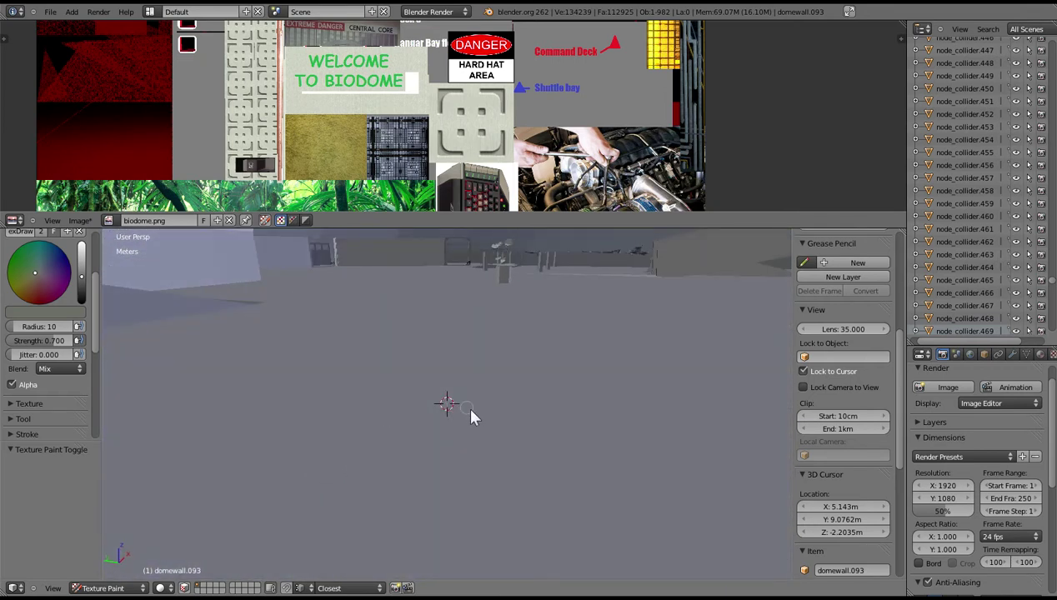
pyautogui.moveTo(486, 421); pyautogui.dragTo(639, 412, button='middle')
pyautogui.moveTo(491, 380)
pyautogui.mouseDown(button='middle')
pyautogui.moveTo(541, 383)
pyautogui.moveTo(509, 382)
pyautogui.moveTo(431, 424)
pyautogui.moveTo(382, 372)
pyautogui.moveTo(309, 396)
pyautogui.moveTo(480, 398)
pyautogui.moveTo(529, 420)
pyautogui.moveTo(413, 377)
pyautogui.moveTo(467, 398)
pyautogui.moveTo(503, 397)
pyautogui.mouseUp(button='middle')
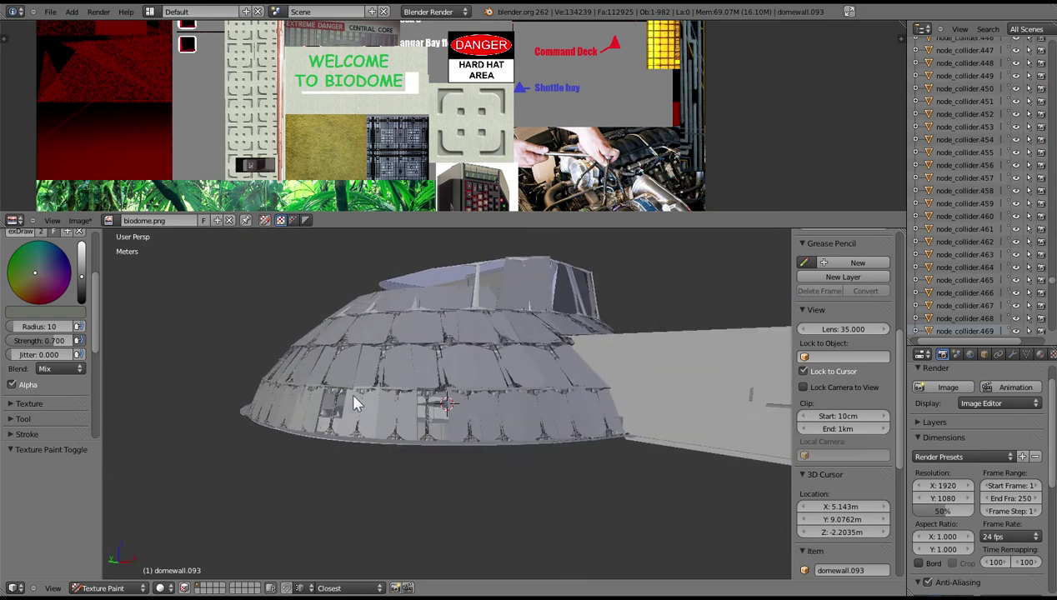
pyautogui.scroll(2, 333, 398)
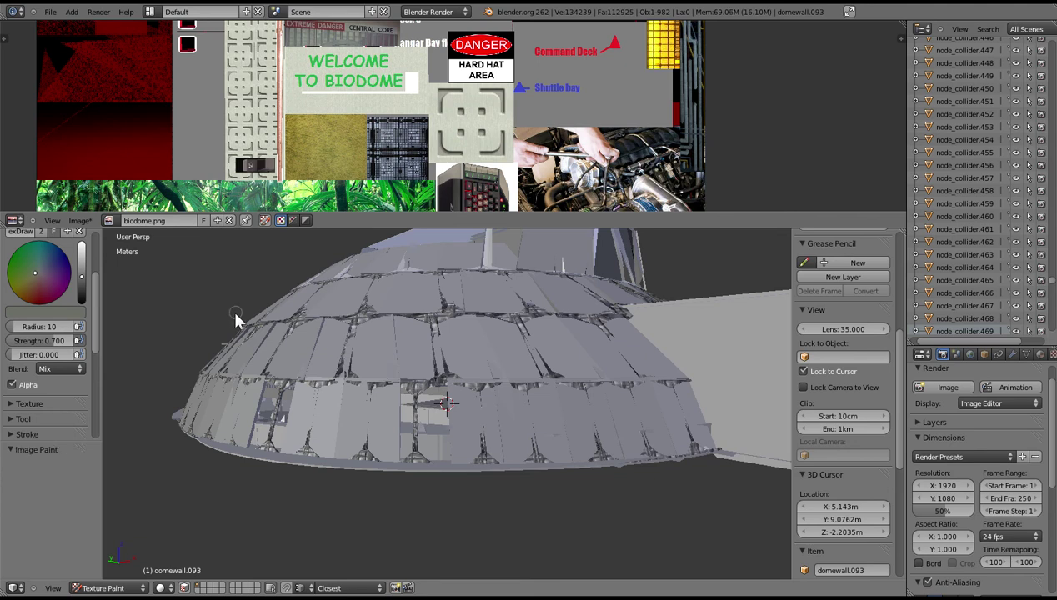
pyautogui.moveTo(235, 320)
pyautogui.mouseDown(button='middle')
pyautogui.moveTo(229, 285)
pyautogui.moveTo(255, 325)
pyautogui.mouseUp(button='middle')
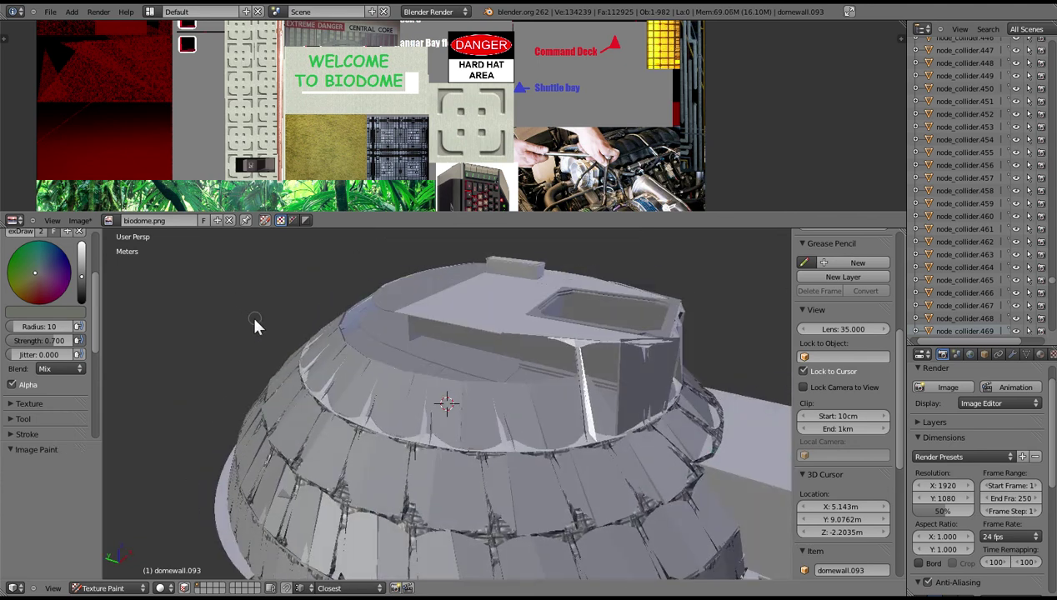